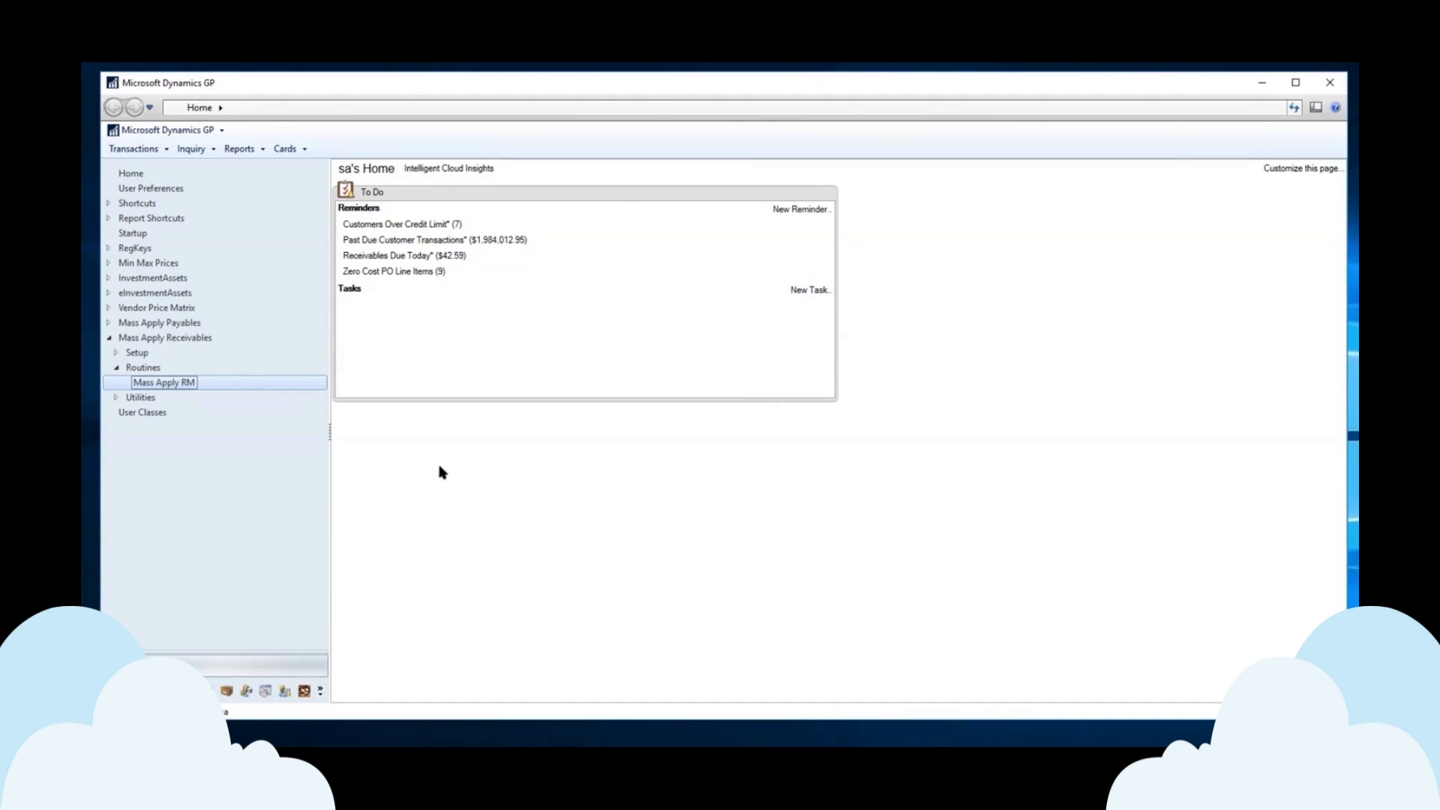
Open Mass Apply RM Credits and start Import Apply Information, browsing for the apply file.
{"action": "left_click", "coordinate": [178, 389]}
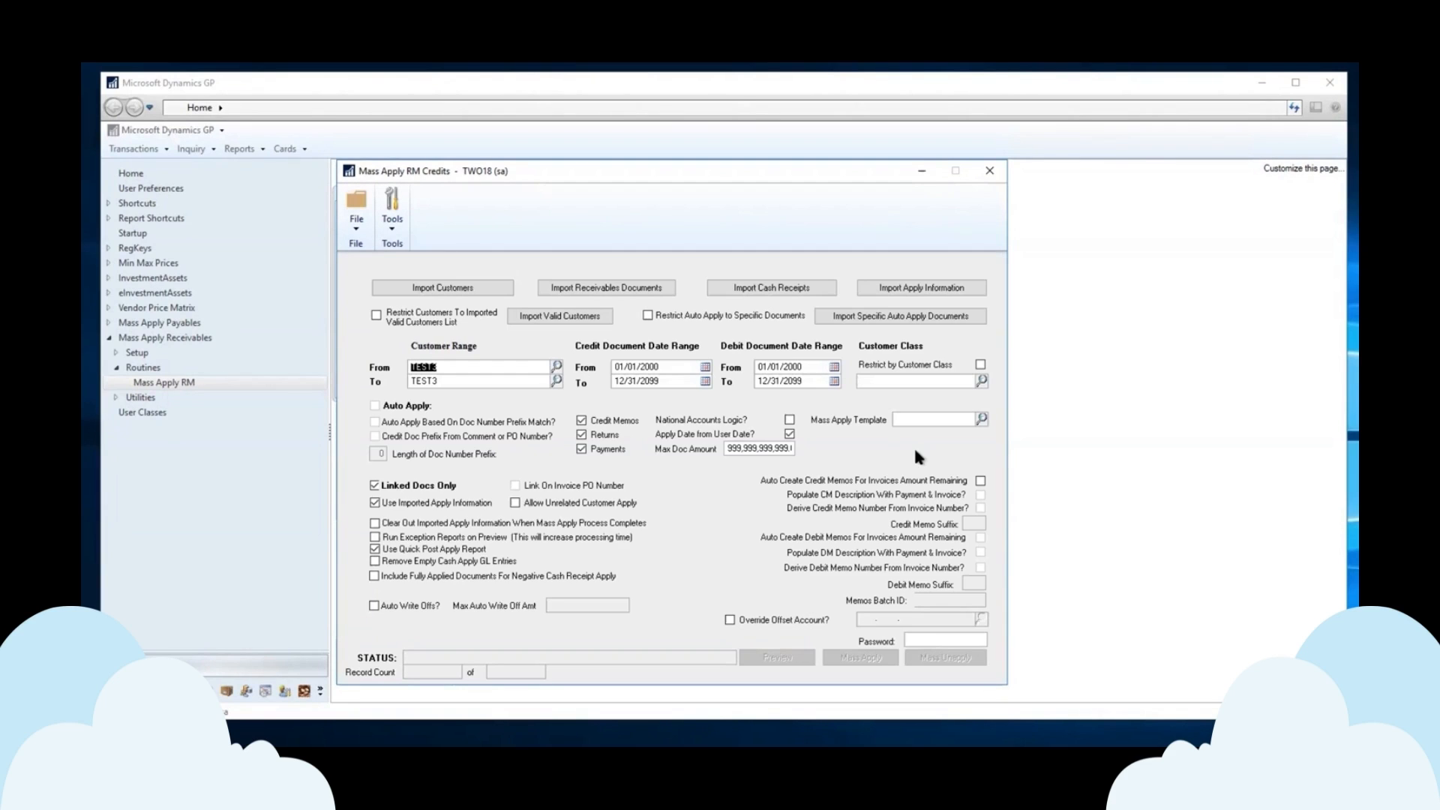
{"action": "left_click", "coordinate": [929, 290]}
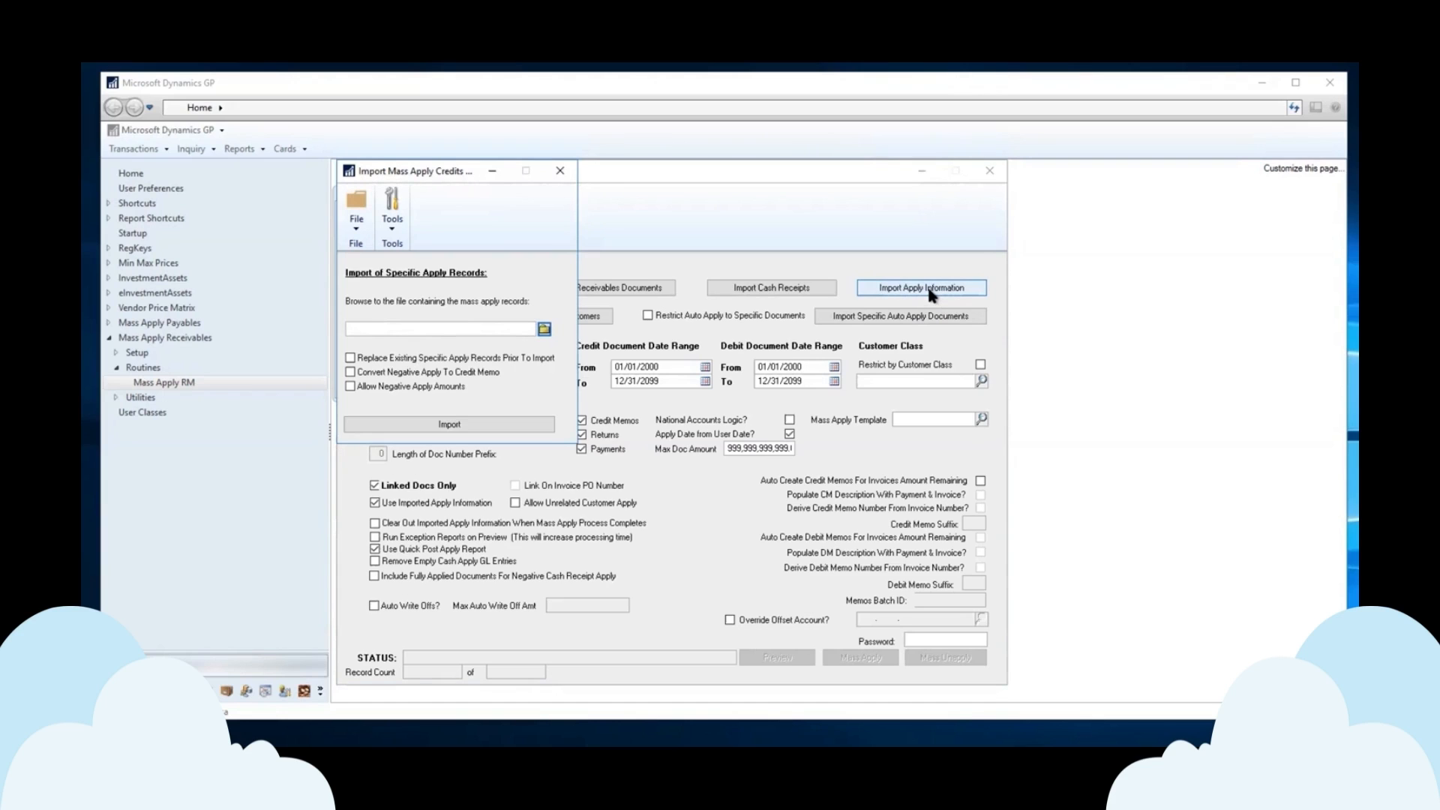
{"action": "left_click", "coordinate": [544, 331]}
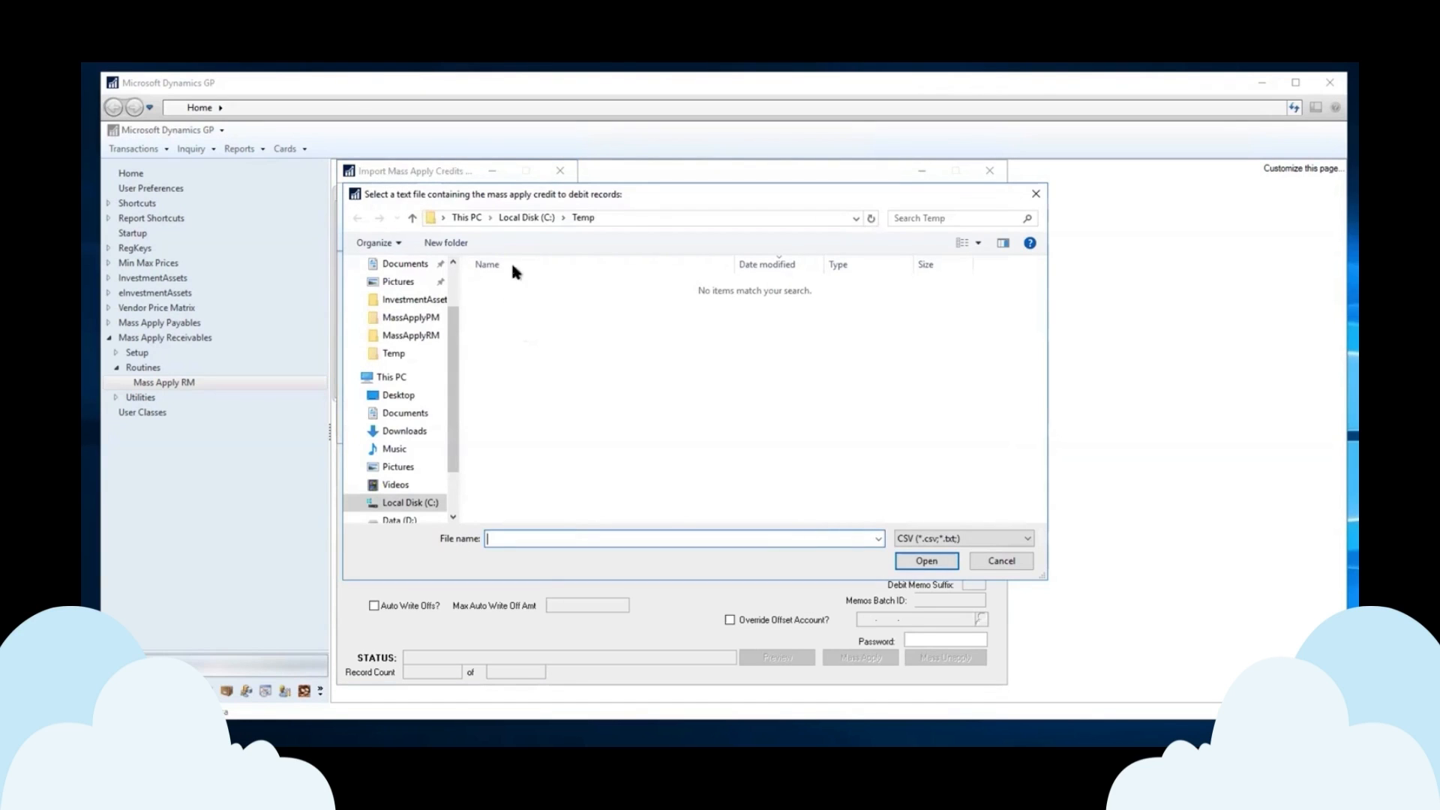
Go to Data (D:)\Temp, sort by date modified and select MARImportApplyTEST3.csv.
{"action": "left_click", "coordinate": [527, 217]}
{"action": "left_click", "coordinate": [466, 217]}
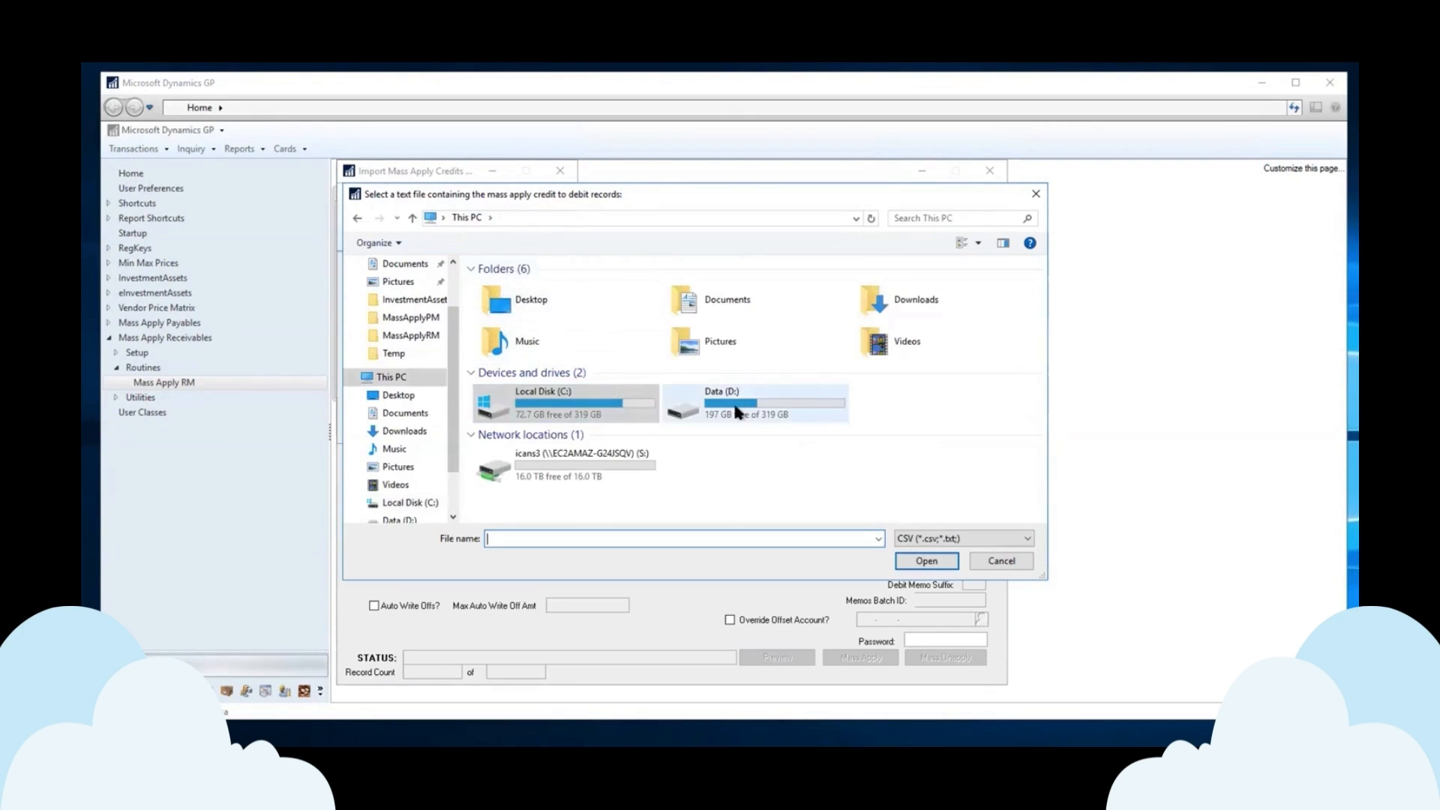
{"action": "double_click", "coordinate": [737, 411]}
{"action": "double_click", "coordinate": [501, 318]}
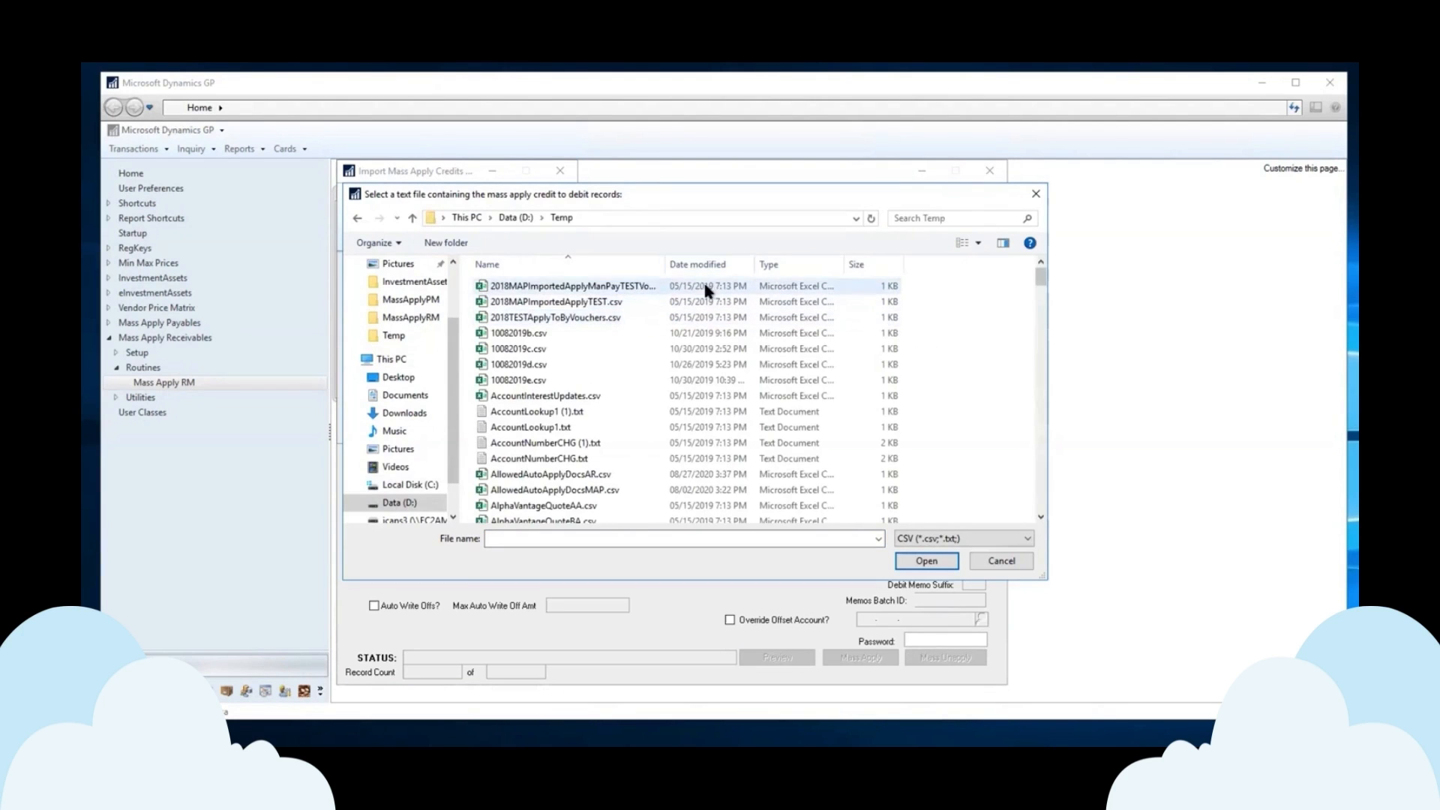
{"action": "left_click", "coordinate": [701, 264]}
{"action": "left_click", "coordinate": [556, 303]}
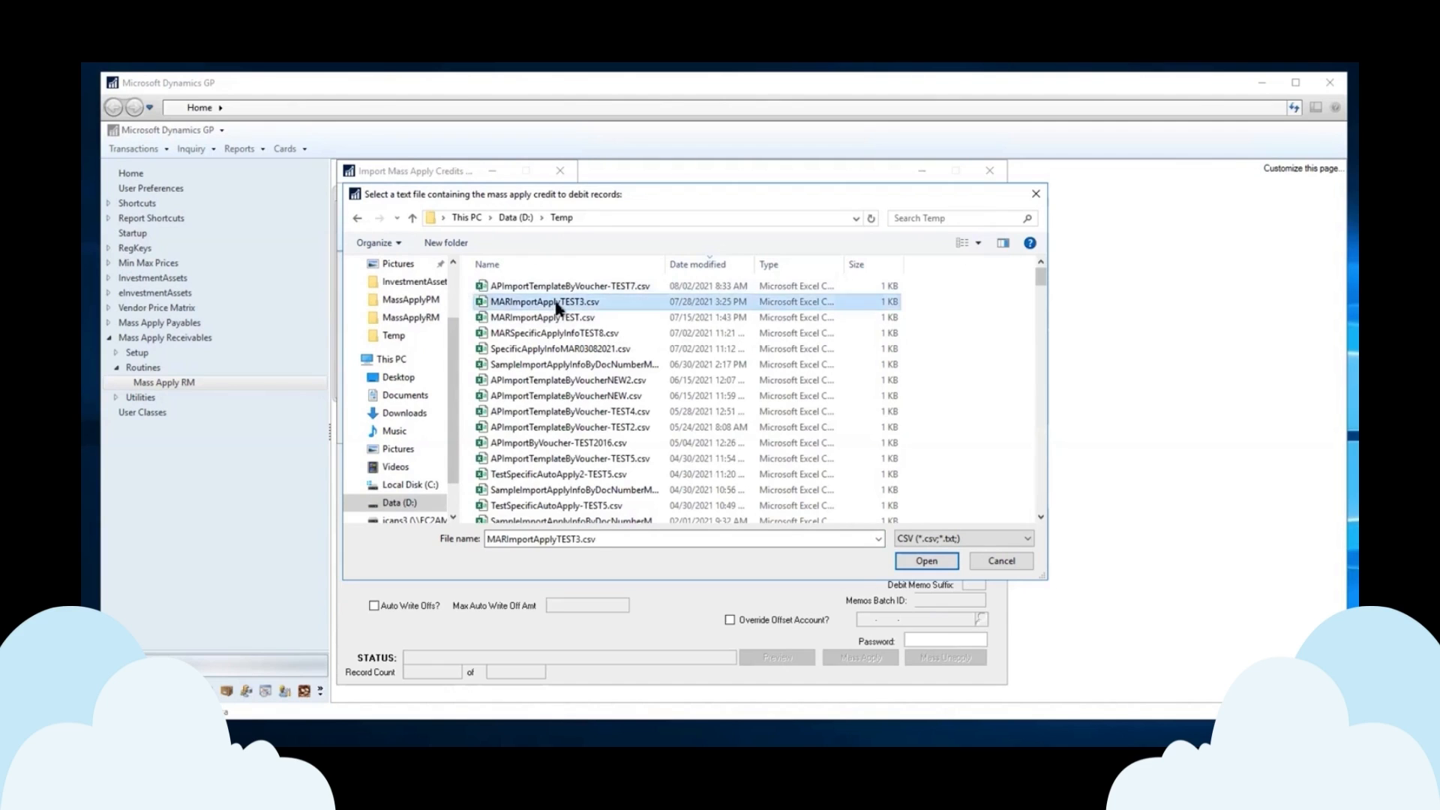
{"action": "right_click", "coordinate": [556, 307]}
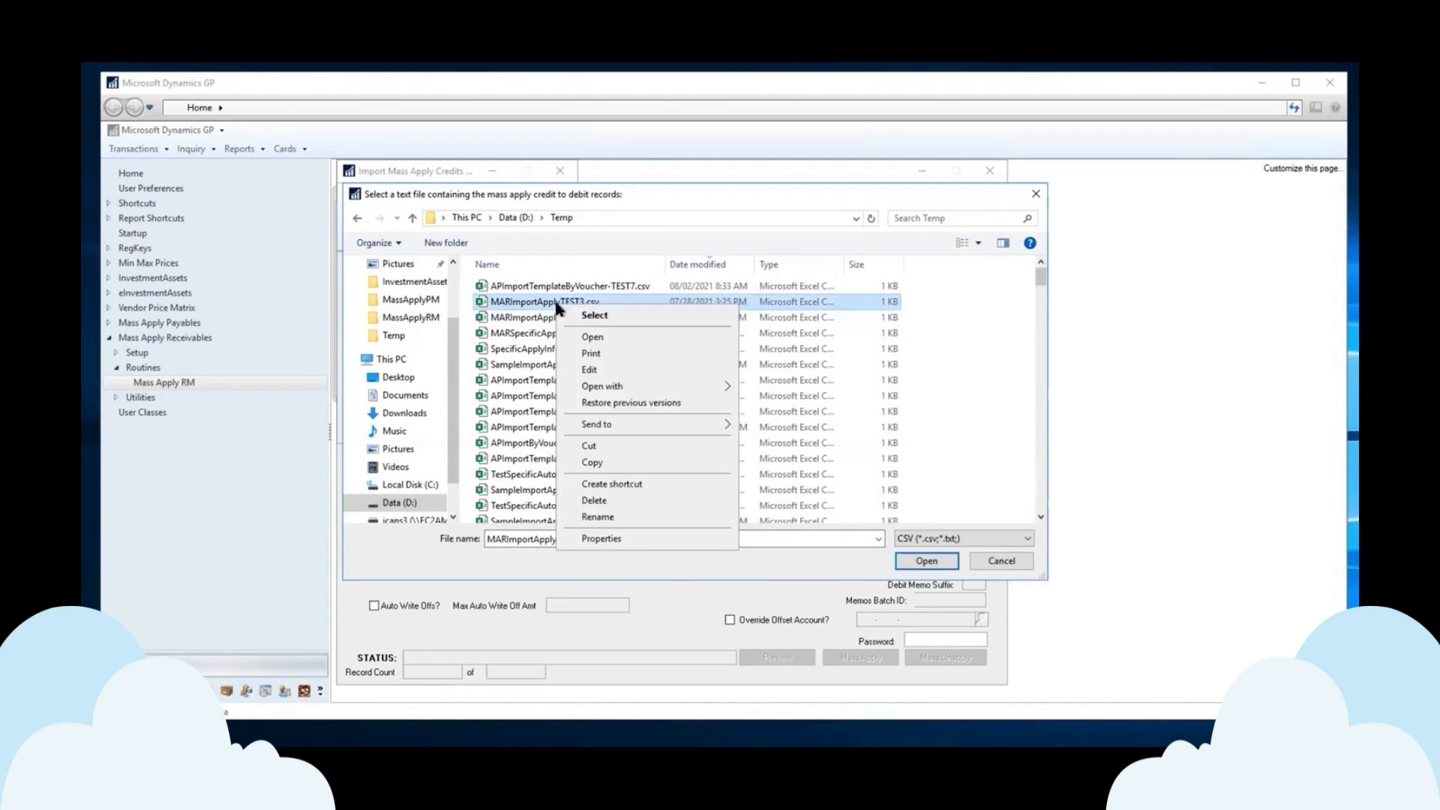
Check MARImportApplyTEST3.csv in Notepad: credit P2001 applying 700 to debits 2001 and 2002. Then close Notepad.
{"action": "left_click", "coordinate": [590, 369]}
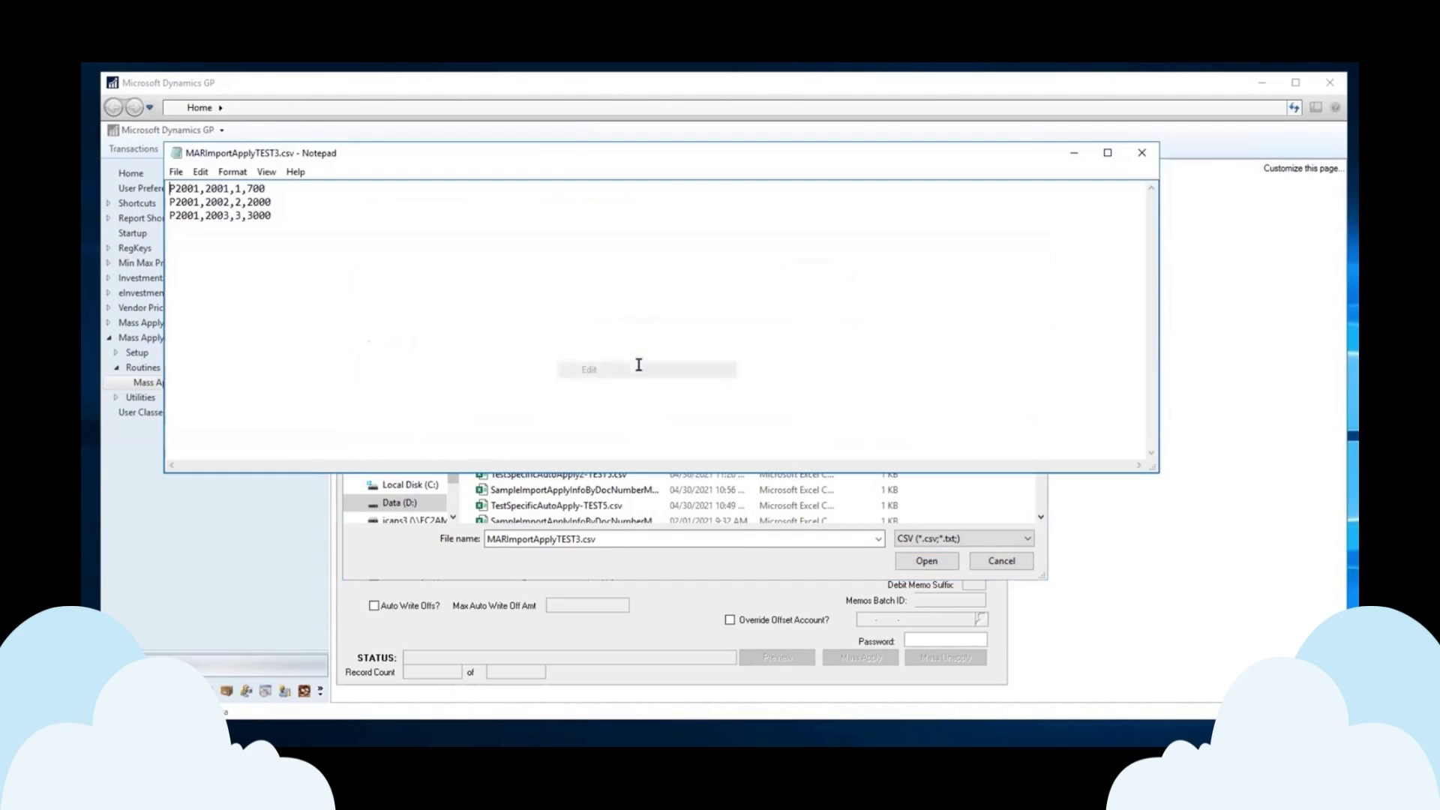
{"action": "double_click", "coordinate": [187, 190]}
{"action": "left_click_drag", "start_coordinate": [230, 187], "coordinate": [205, 189]}
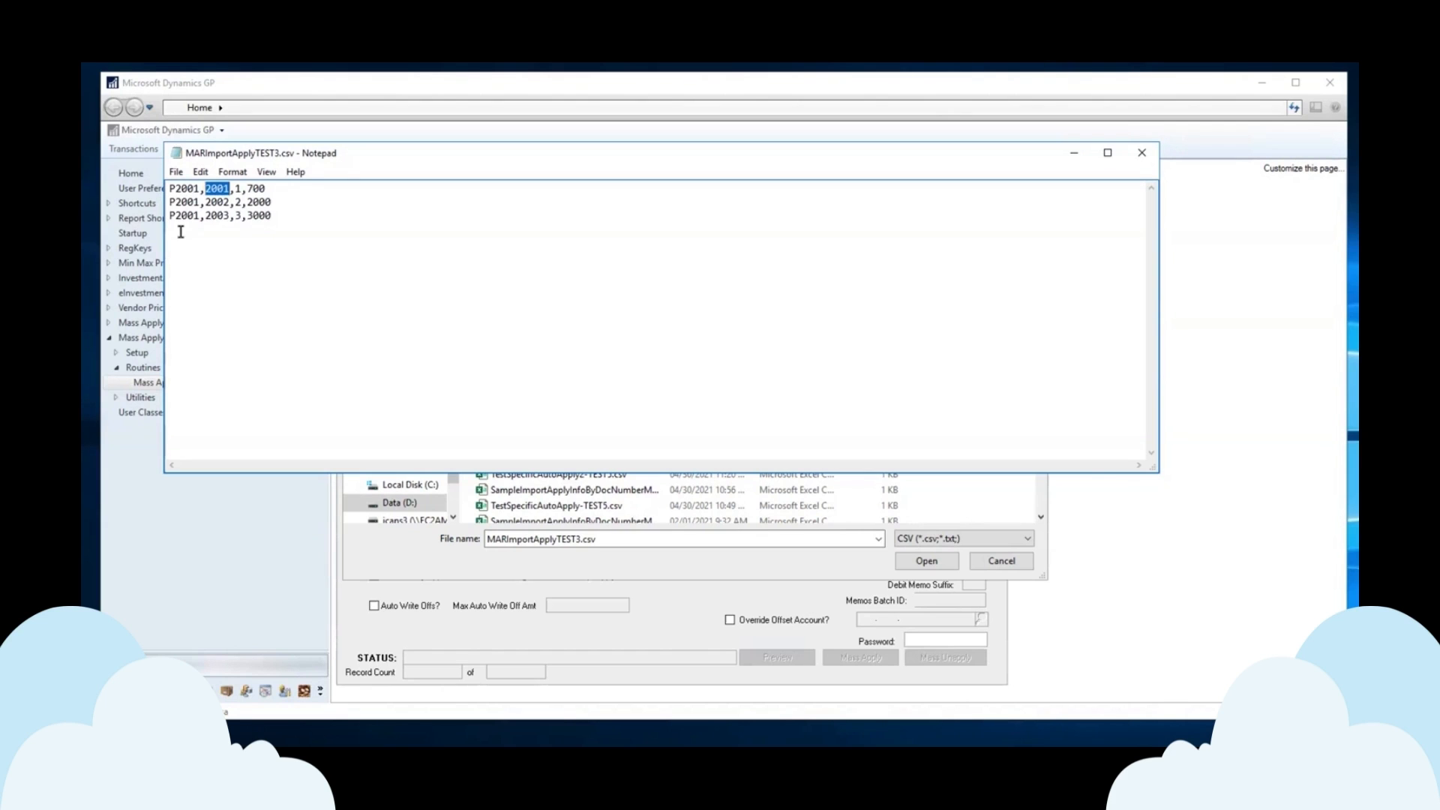
{"action": "left_click", "coordinate": [225, 202]}
{"action": "left_click_drag", "start_coordinate": [228, 202], "coordinate": [213, 203]}
{"action": "mouse_move", "coordinate": [247, 188]}
{"action": "left_mouse_down"}
{"action": "mouse_move", "coordinate": [267, 202]}
{"action": "mouse_move", "coordinate": [267, 188]}
{"action": "left_mouse_up"}
{"action": "left_click", "coordinate": [1147, 160]}
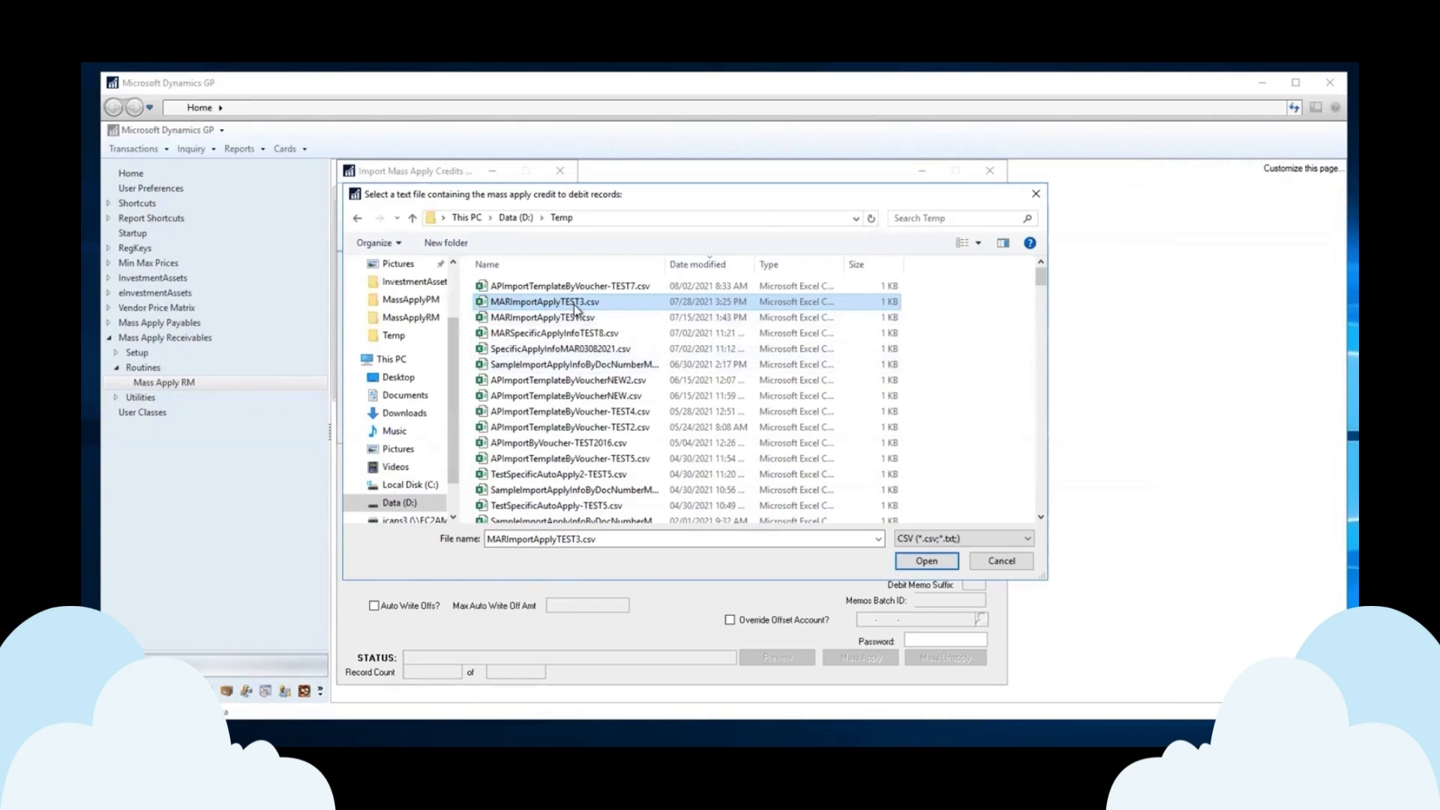
Import D:\Temp\MARImportApplyTEST3.csv with Replace Existing Specific Apply Records checked and negative-apply options off.
{"action": "double_click", "coordinate": [575, 305]}
{"action": "left_click", "coordinate": [350, 359]}
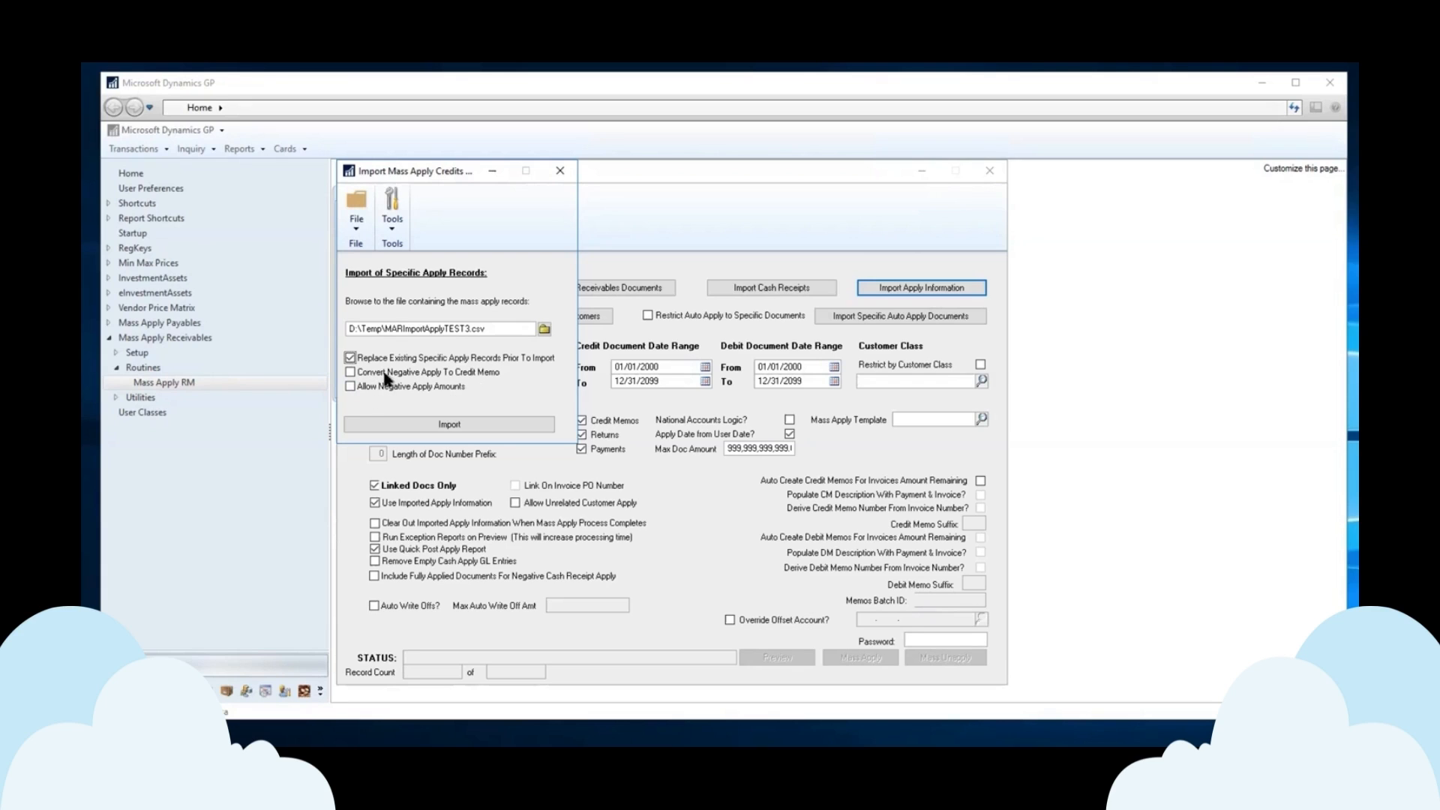
{"action": "left_click", "coordinate": [350, 373]}
{"action": "left_click", "coordinate": [351, 373]}
{"action": "left_click", "coordinate": [352, 387]}
{"action": "left_click", "coordinate": [350, 385]}
{"action": "left_click", "coordinate": [471, 425]}
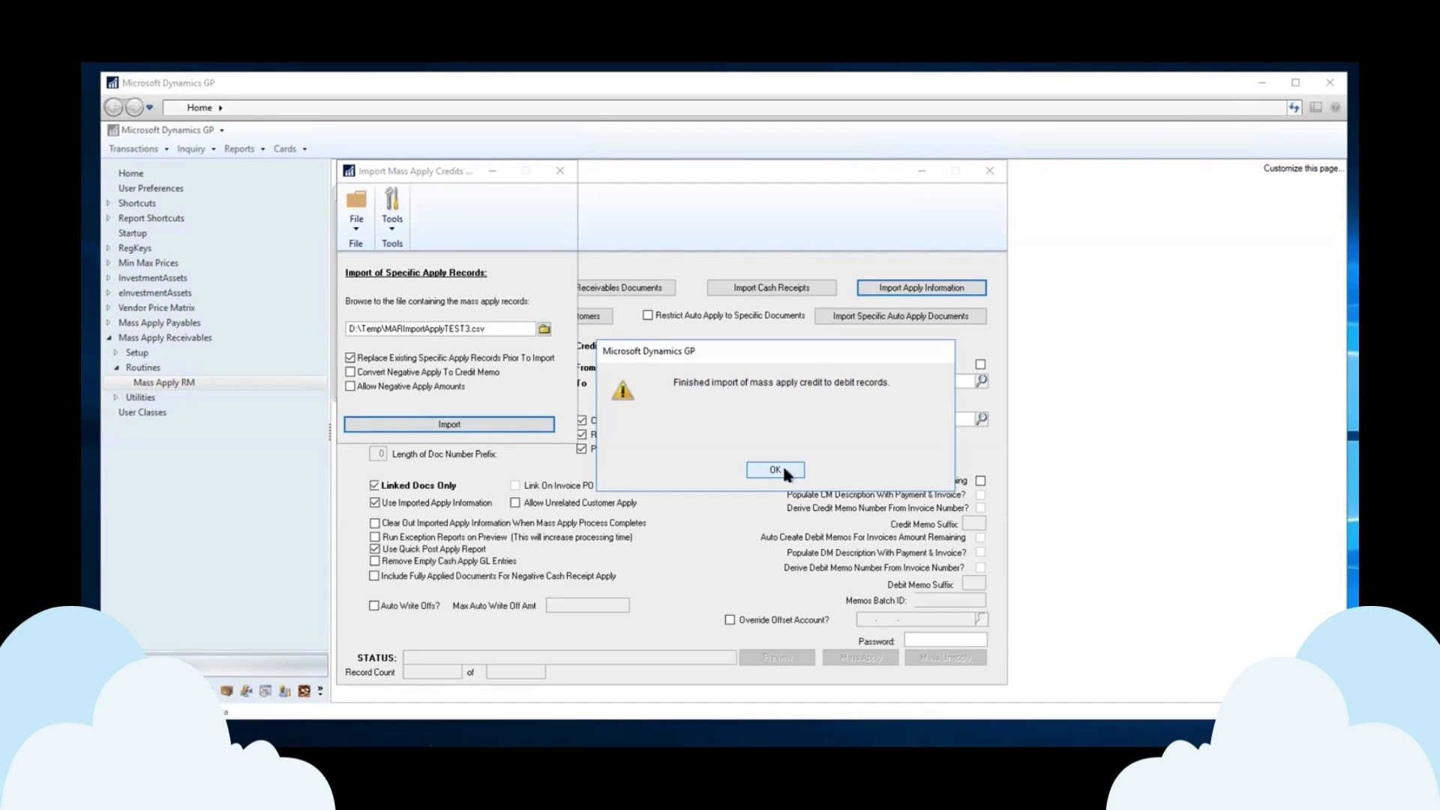
{"action": "left_click", "coordinate": [783, 469]}
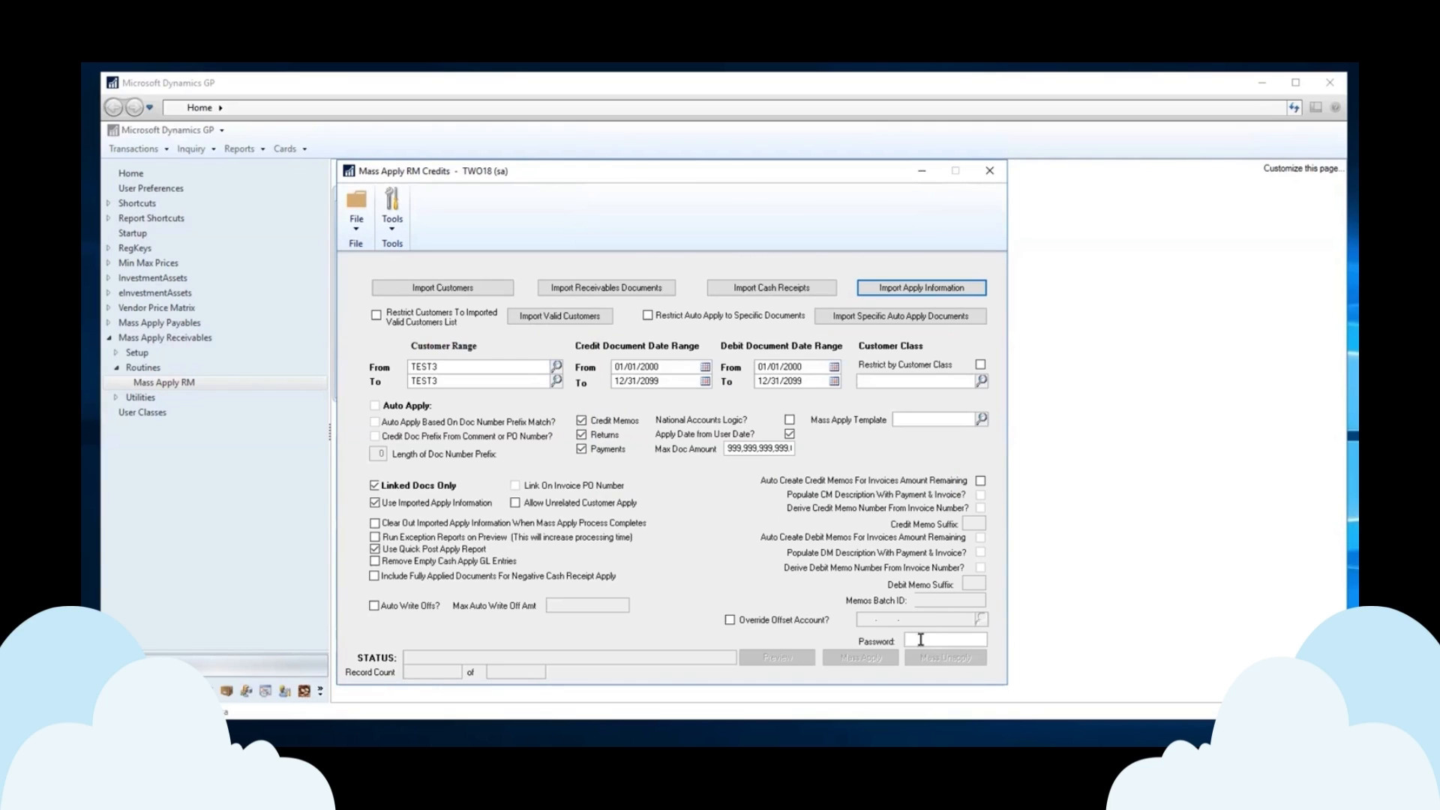
{"action": "left_click", "coordinate": [925, 641]}
{"action": "left_click", "coordinate": [913, 289]}
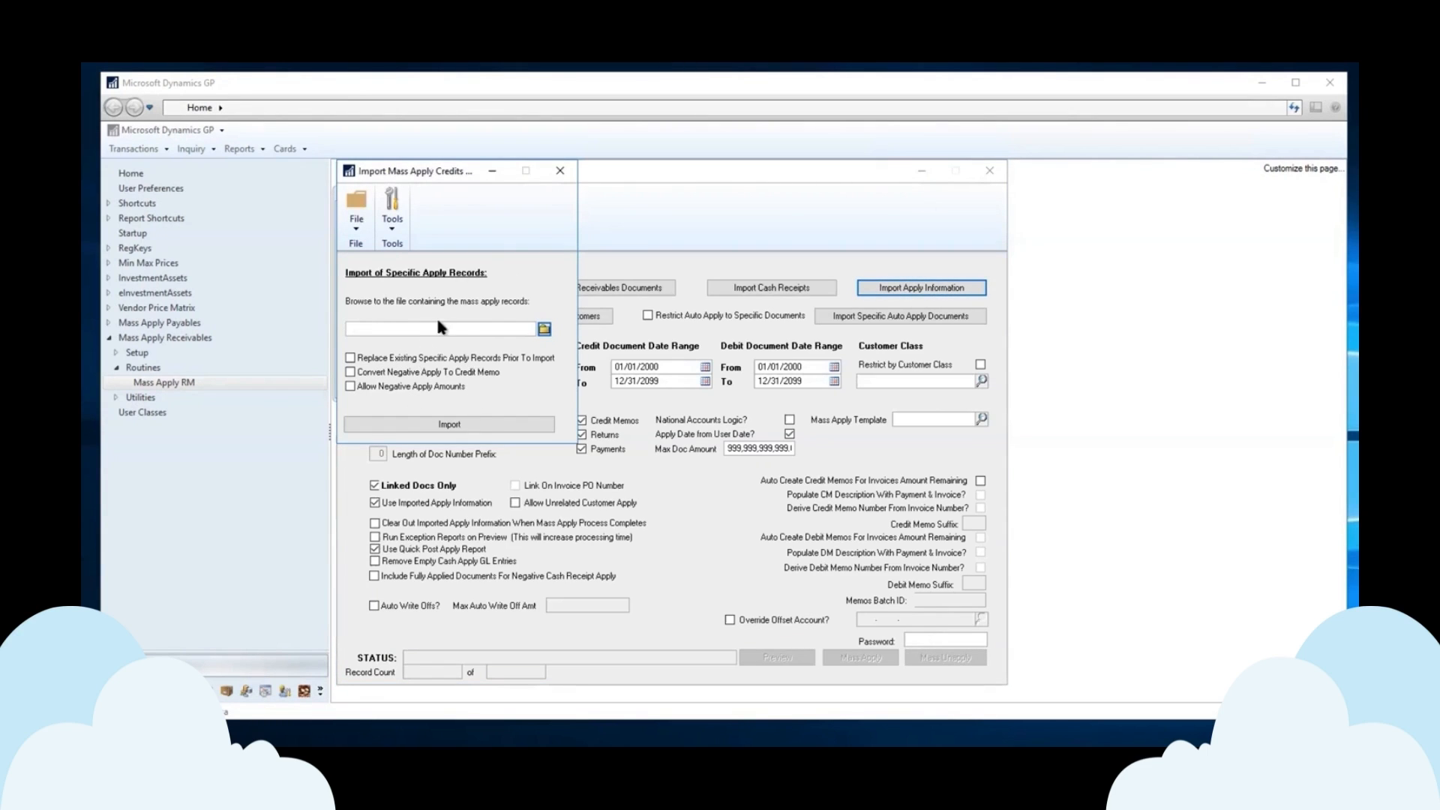
{"action": "left_click", "coordinate": [559, 172]}
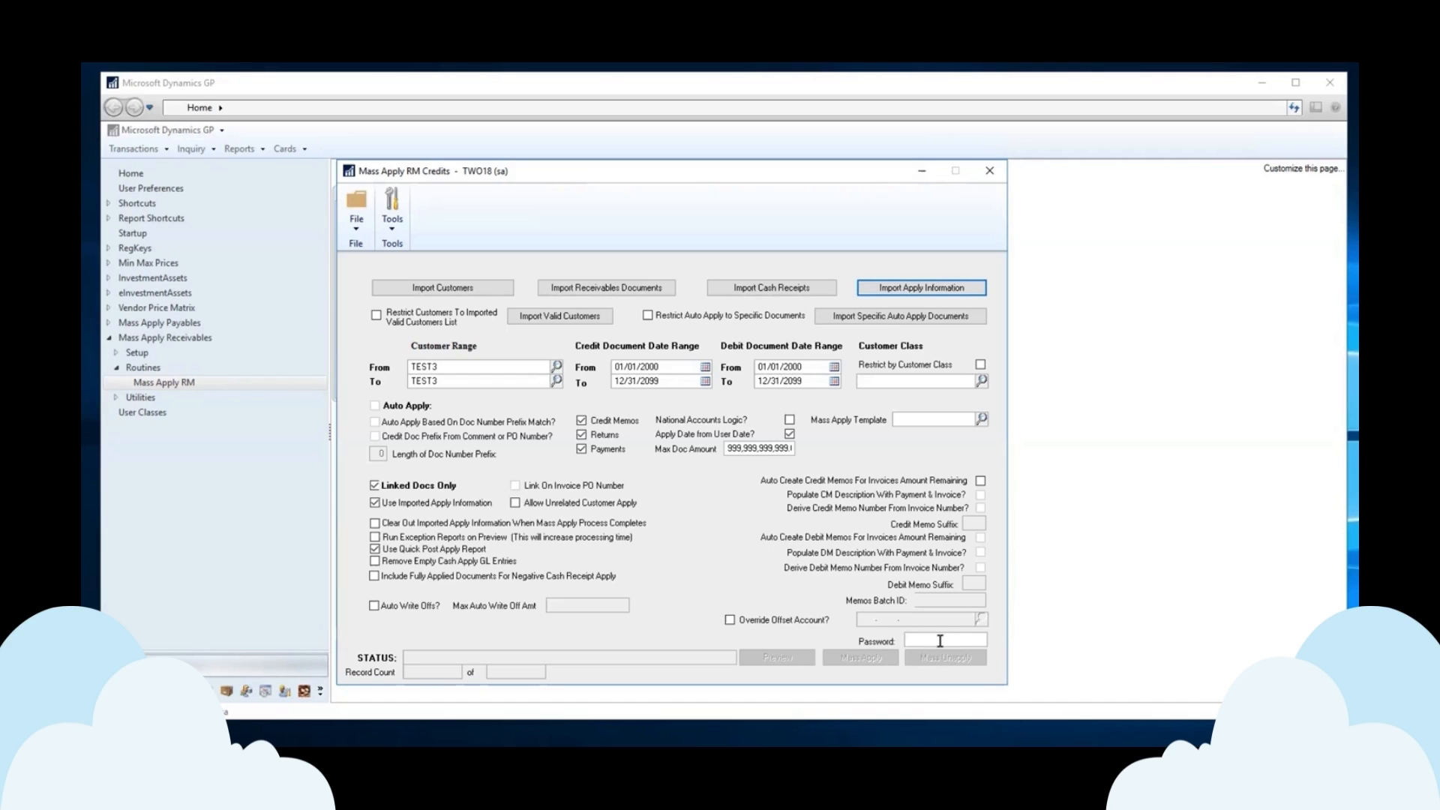
Enter the mass apply password and select starting customer TEST3.
{"action": "left_click", "coordinate": [915, 638]}
{"action": "type", "text": "access"}
{"action": "key", "text": "Tab"}
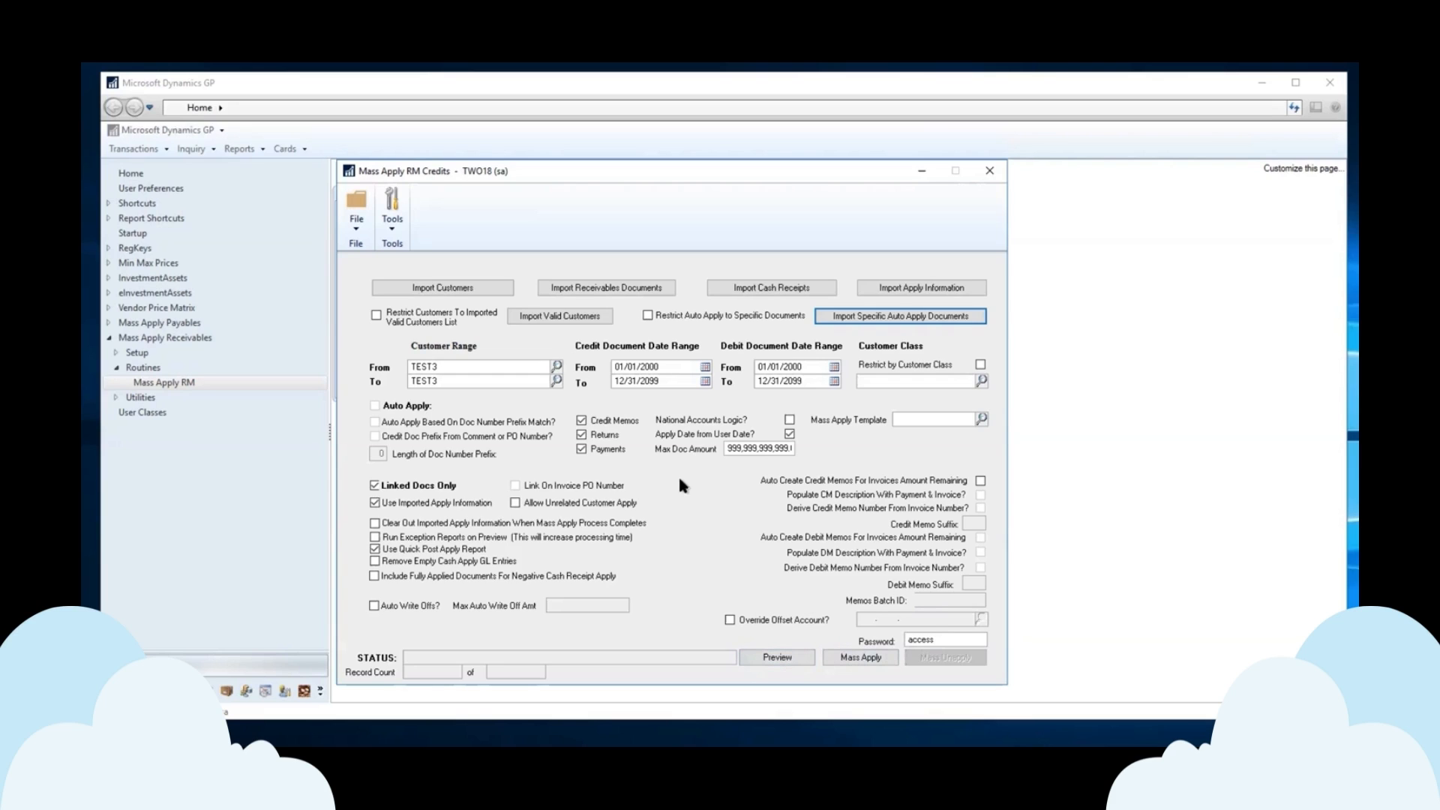
{"action": "left_click", "coordinate": [455, 366]}
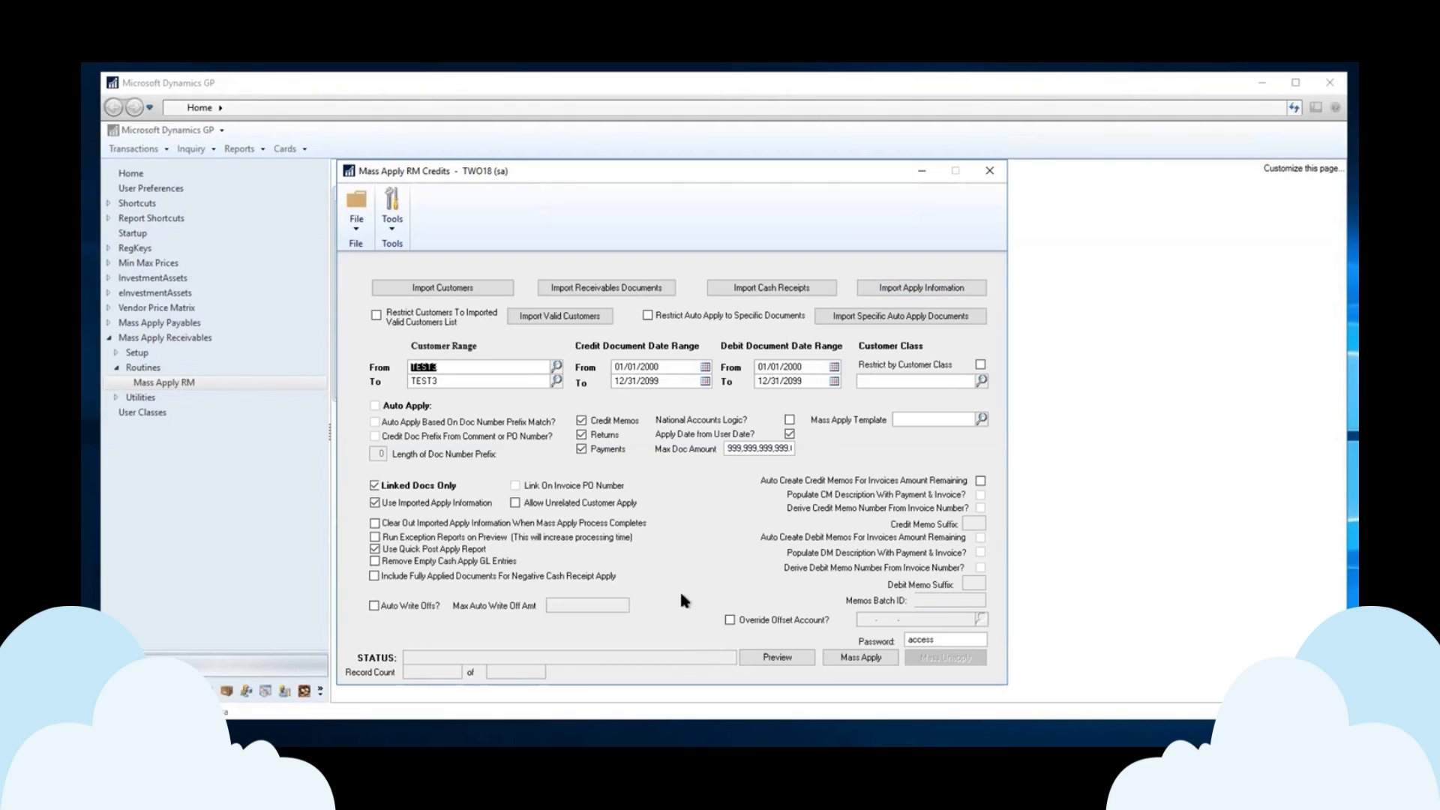
Preview the mass apply on Screen, showing credit P2001 applied to debits 2001–2003 totalling $5,700.
{"action": "left_click", "coordinate": [777, 657]}
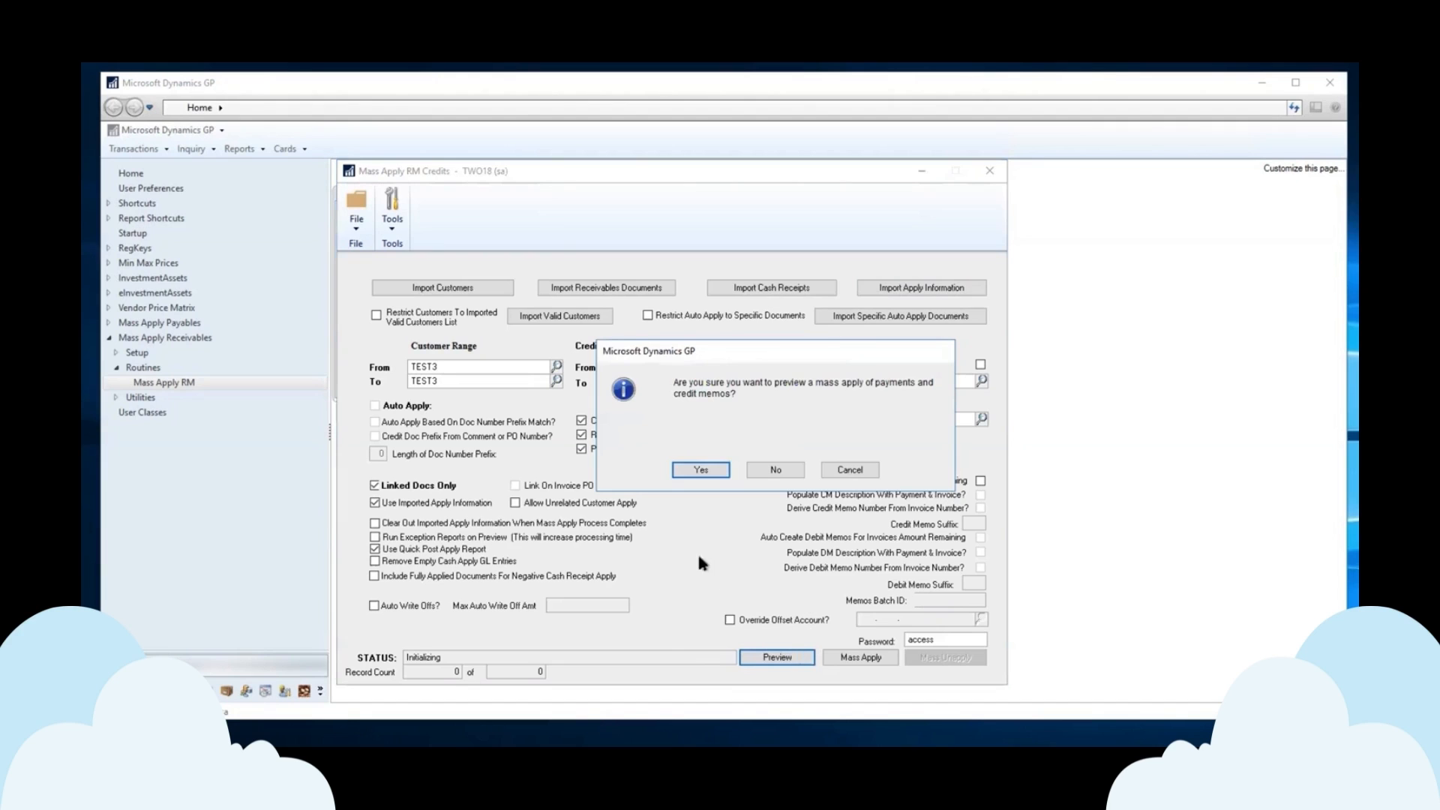
{"action": "left_click", "coordinate": [700, 470]}
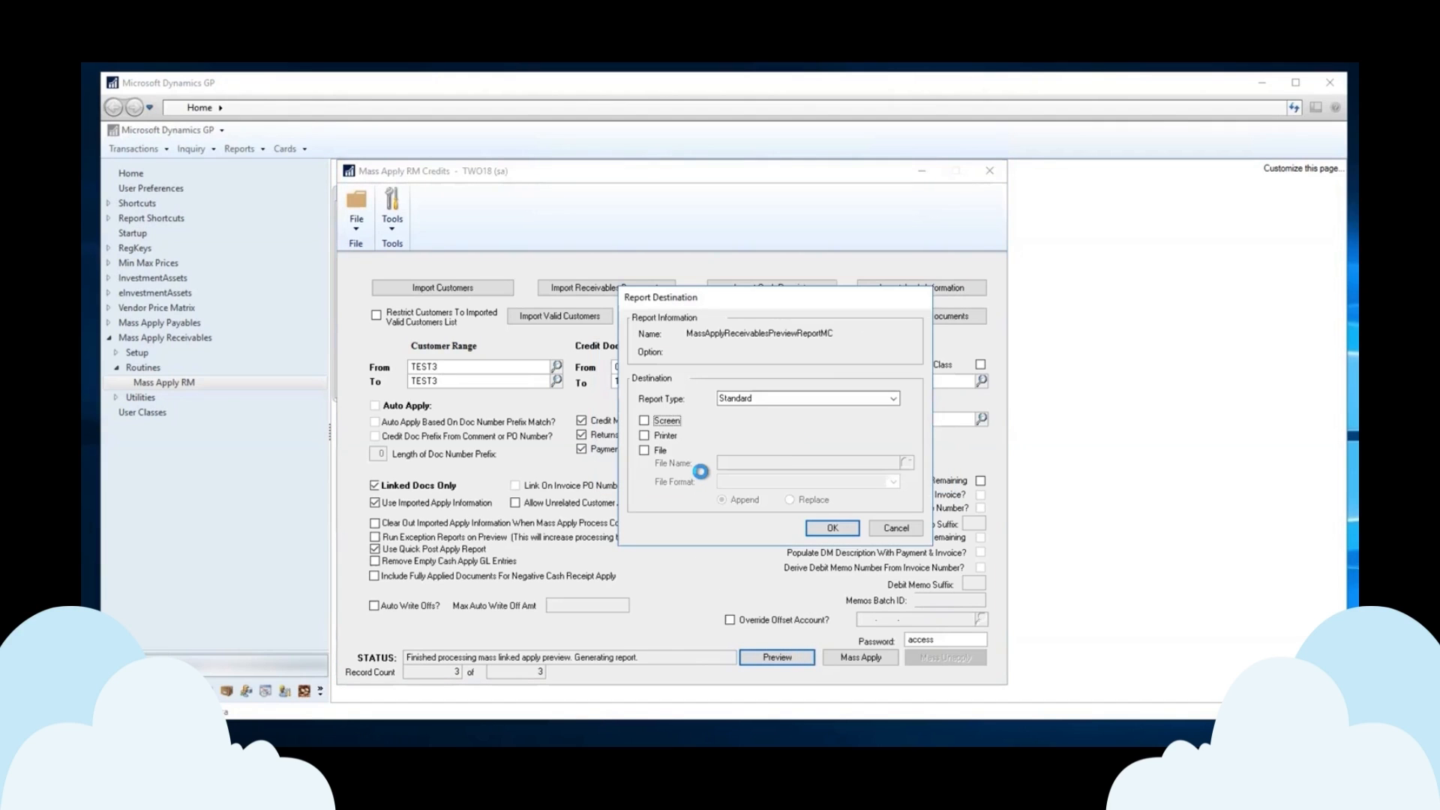
{"action": "left_click", "coordinate": [645, 421]}
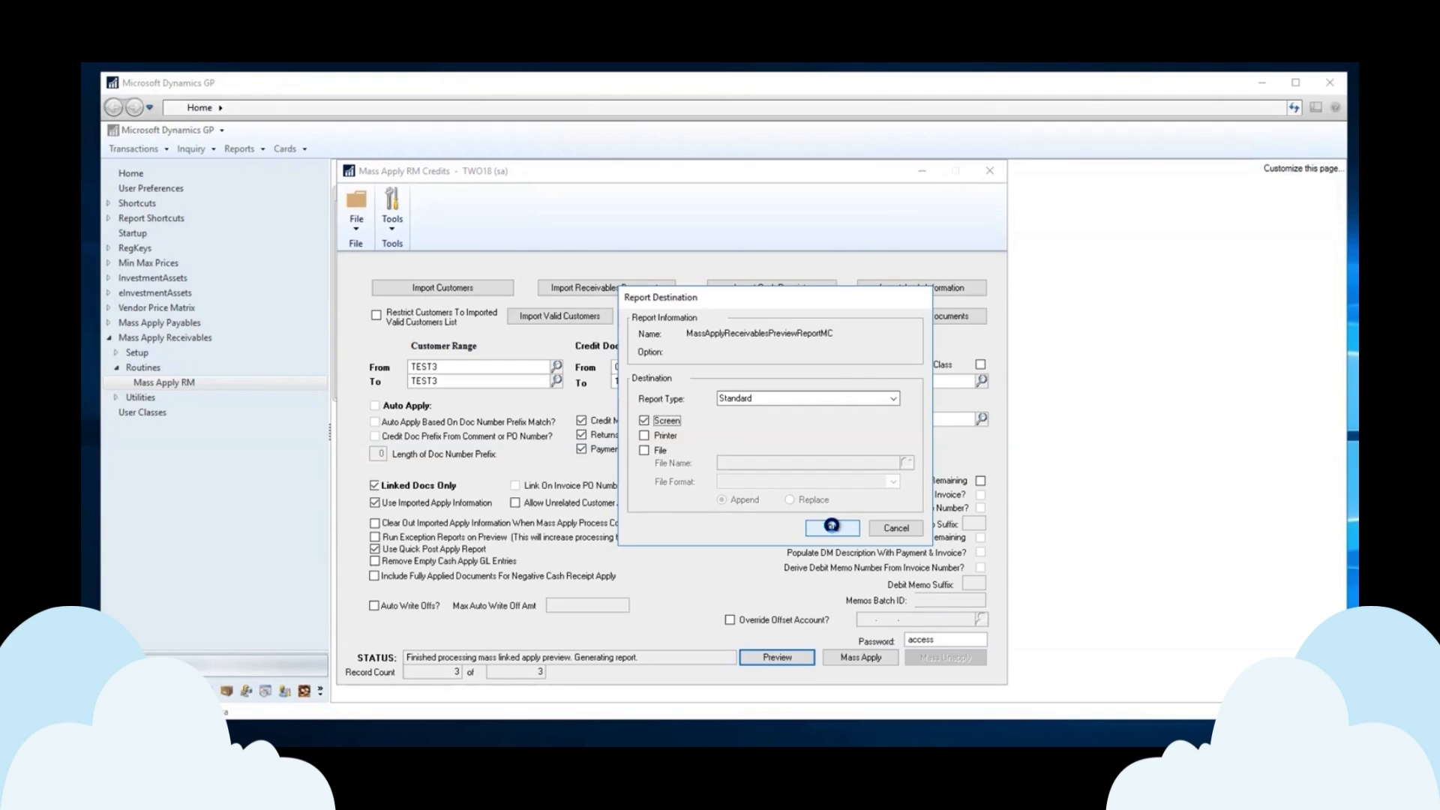
{"action": "left_click", "coordinate": [831, 525]}
{"action": "left_click_drag", "start_coordinate": [828, 385], "coordinate": [1290, 384]}
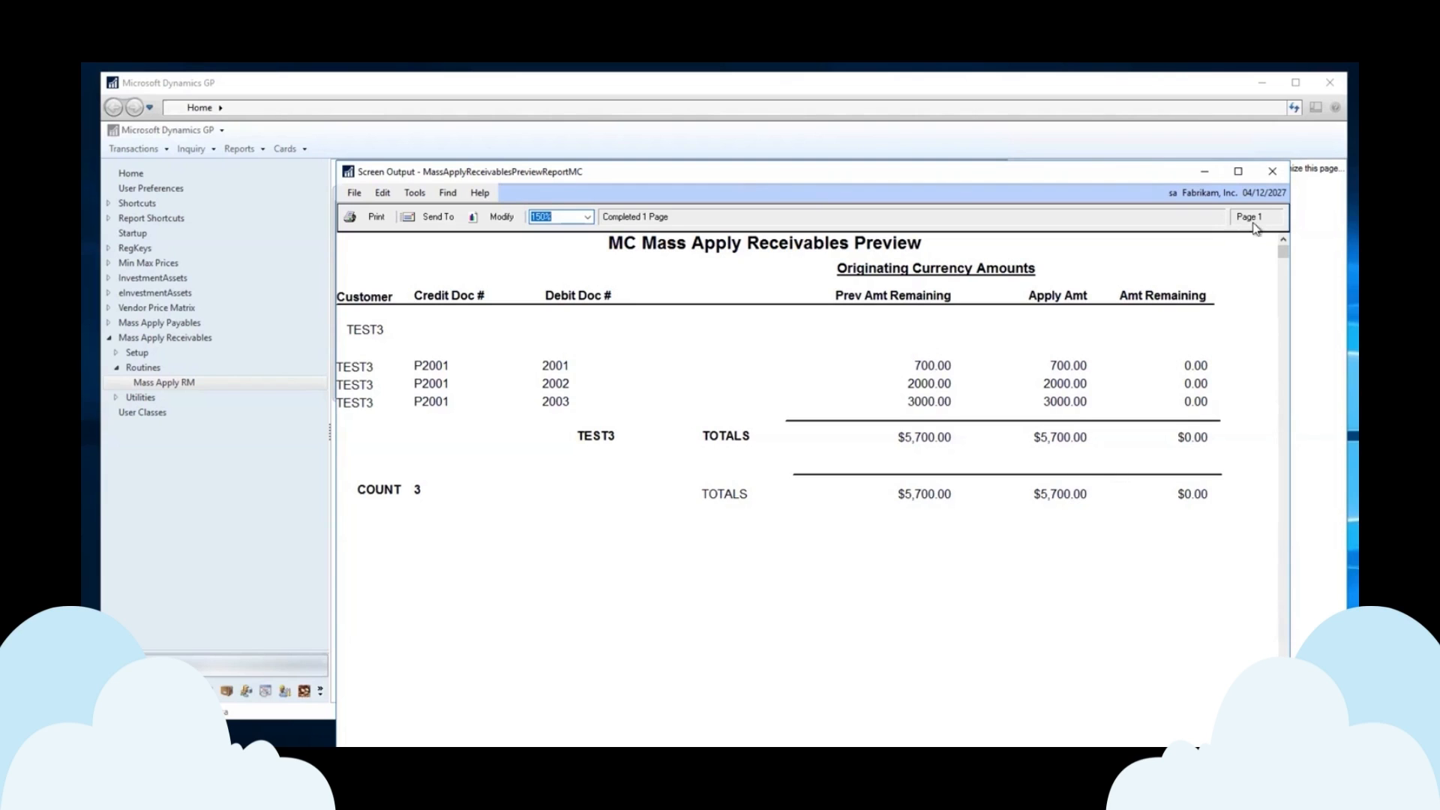
Close the MC Mass Apply Receivables Preview report window.
{"action": "left_click", "coordinate": [1273, 171]}
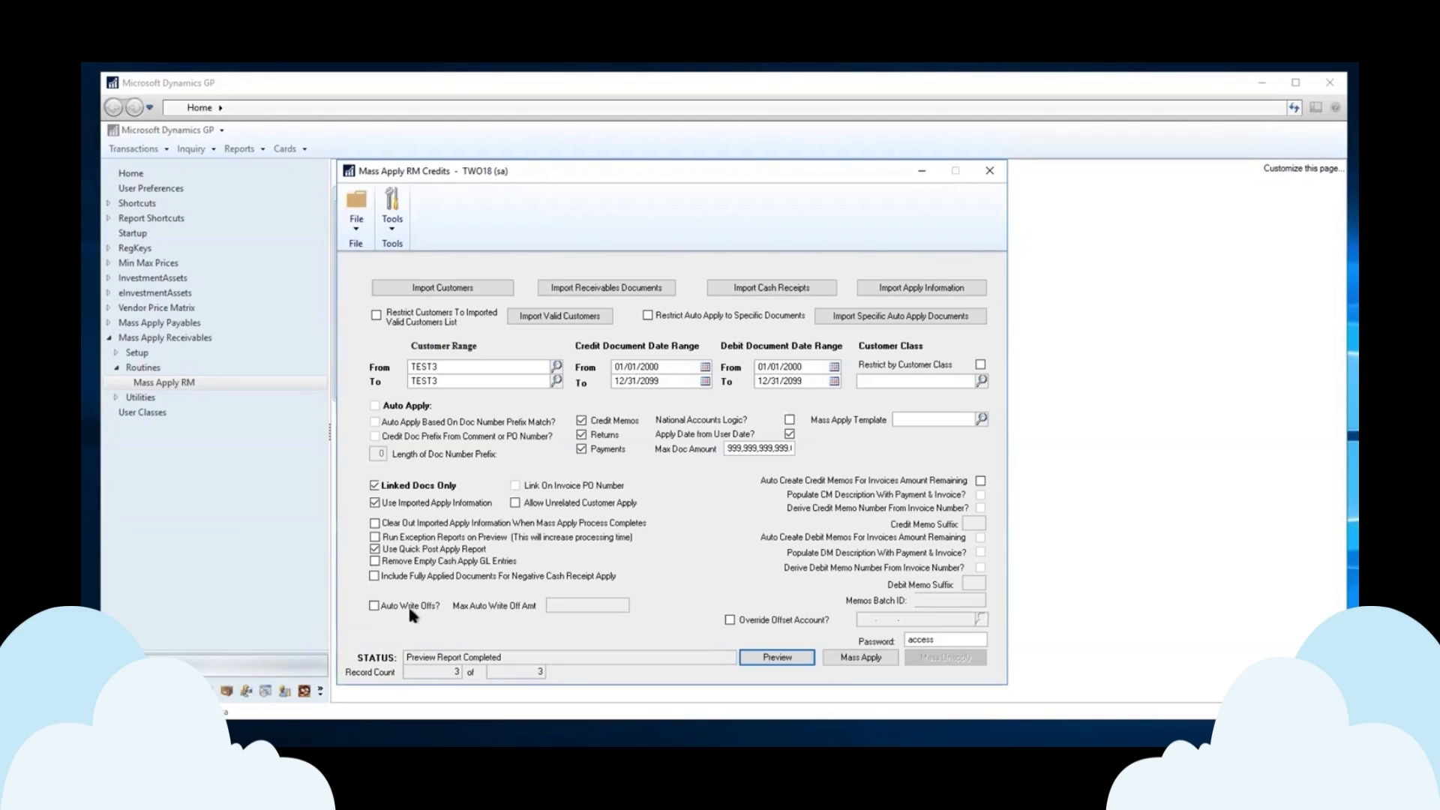
Try automatic write-offs with a .05 maximum amount, then turn write-offs back off.
{"action": "left_click", "coordinate": [380, 608]}
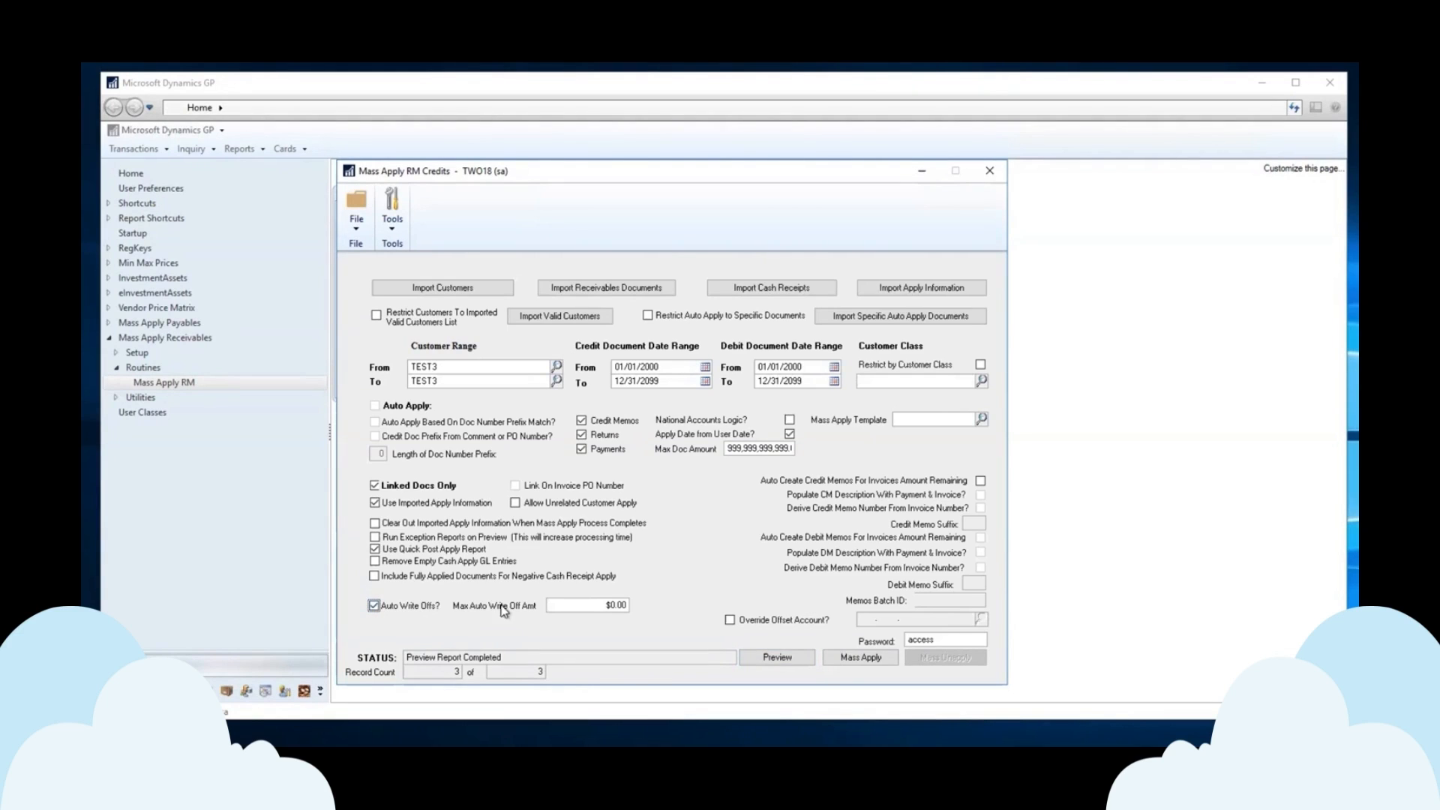
{"action": "left_click", "coordinate": [585, 601]}
{"action": "type", "text": ".05"}
{"action": "left_click", "coordinate": [374, 606]}
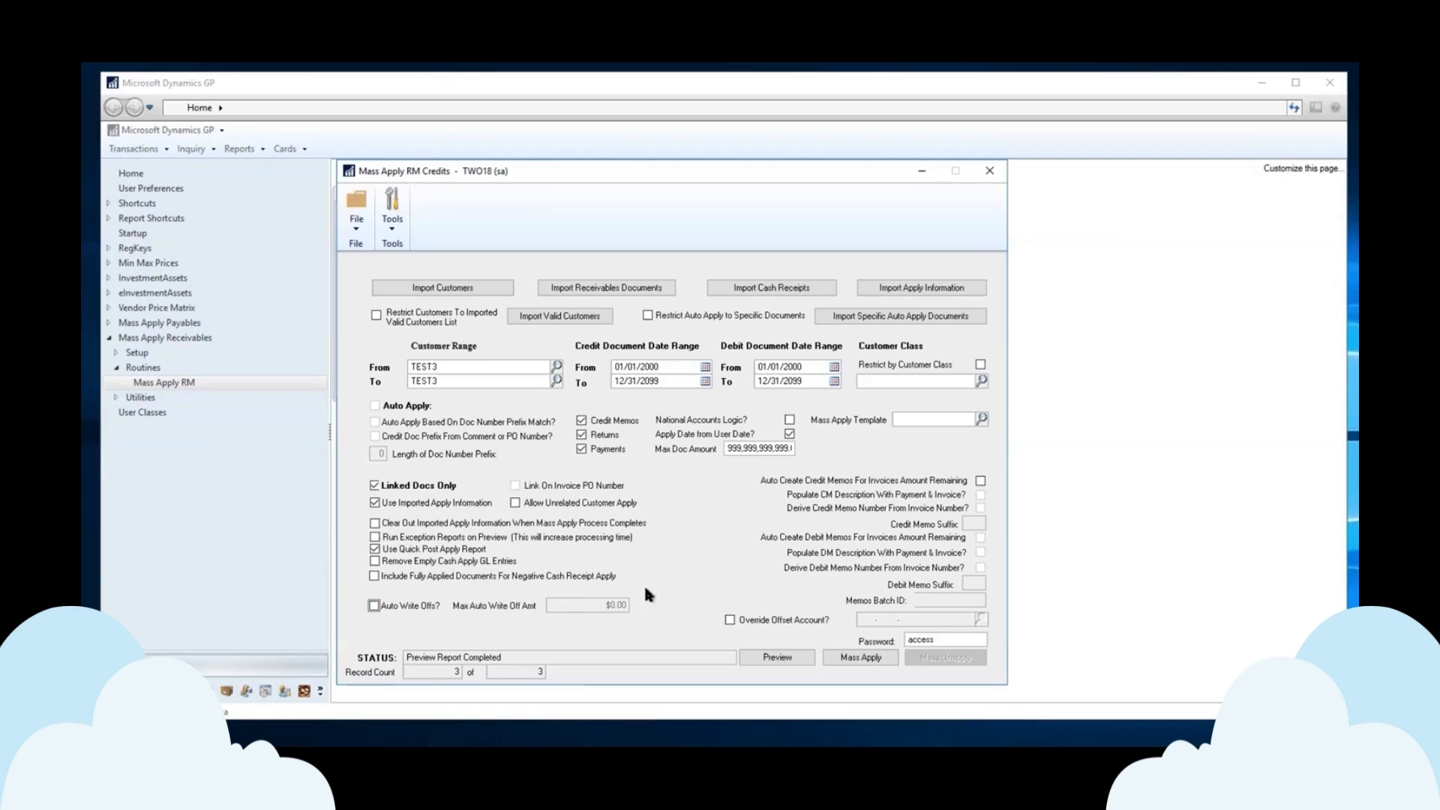
Turn on auto-created memos, including debit memos numbered from the invoice number.
{"action": "left_click", "coordinate": [980, 480]}
{"action": "left_click", "coordinate": [980, 495]}
{"action": "left_click", "coordinate": [980, 507]}
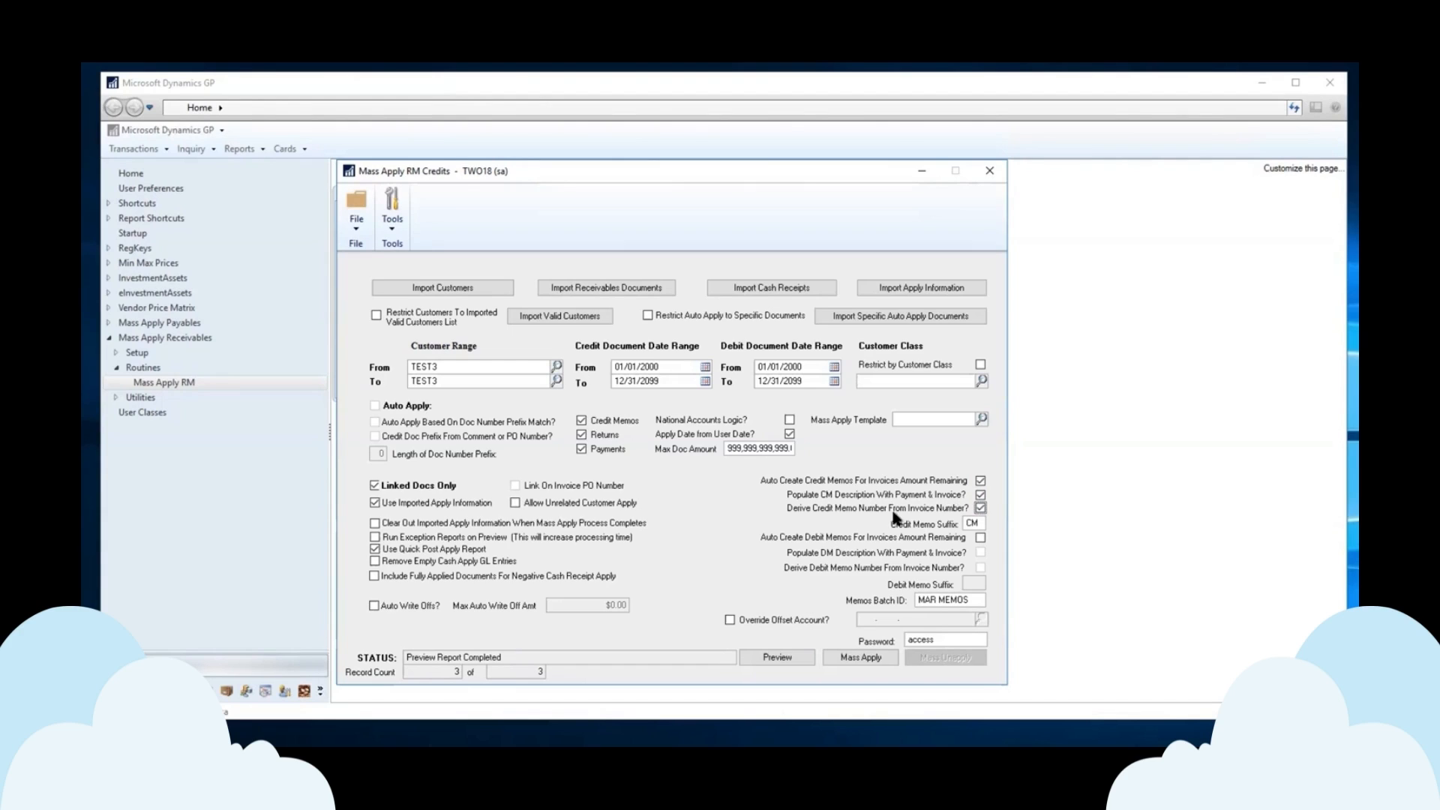
{"action": "left_click", "coordinate": [980, 538]}
{"action": "left_click", "coordinate": [980, 568]}
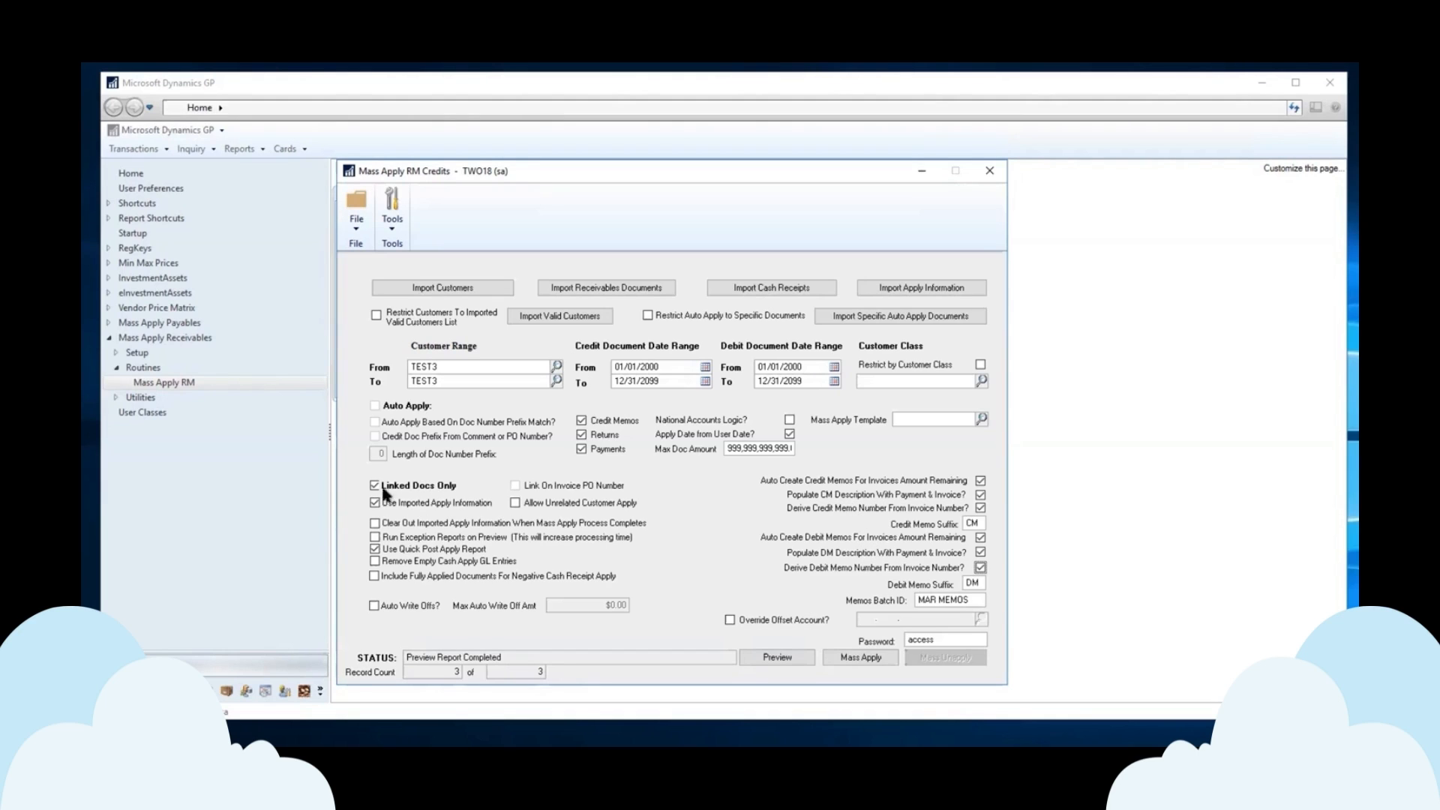
Uncheck then recheck Use Imported Apply Information to reset all memo options.
{"action": "left_click", "coordinate": [374, 502]}
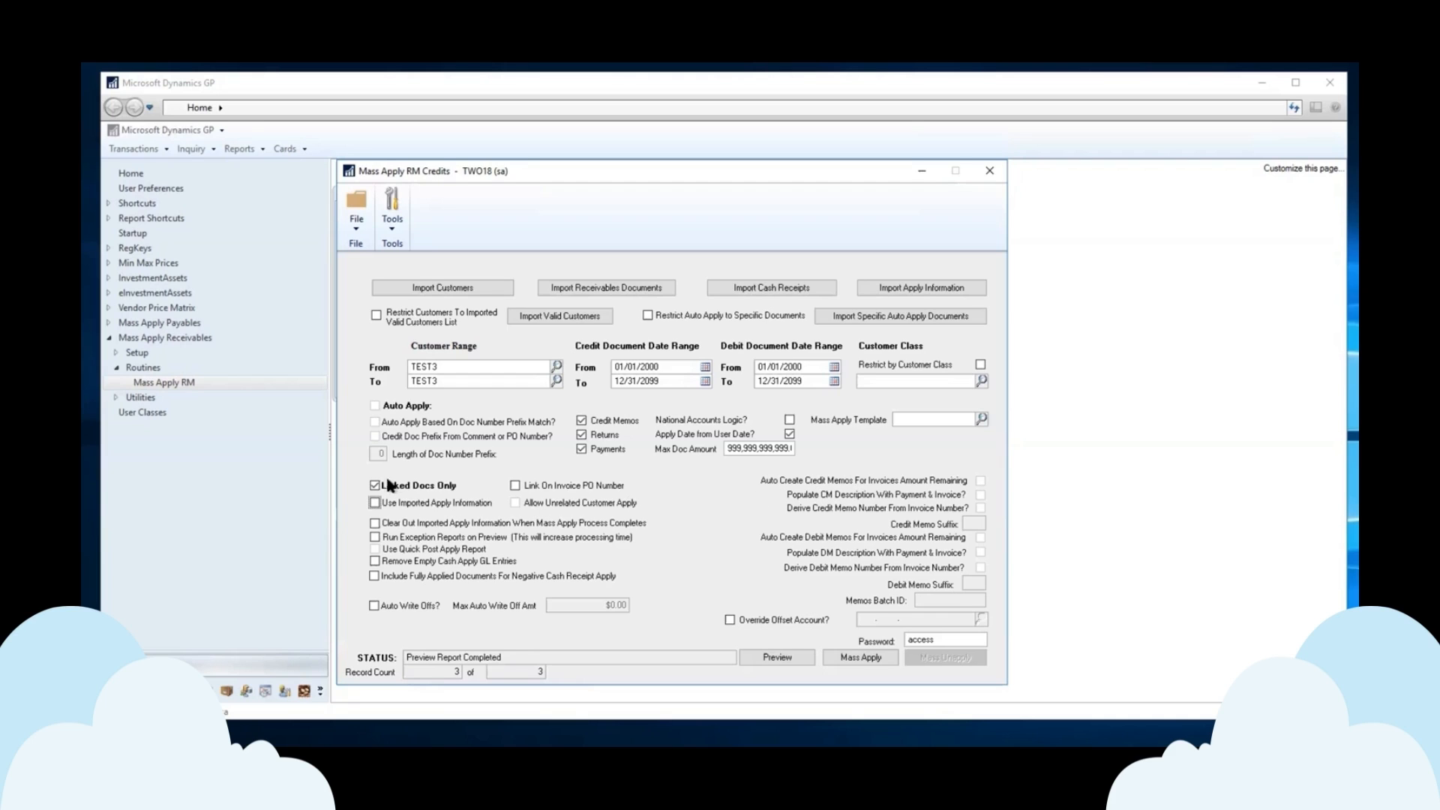
{"action": "left_click", "coordinate": [375, 503]}
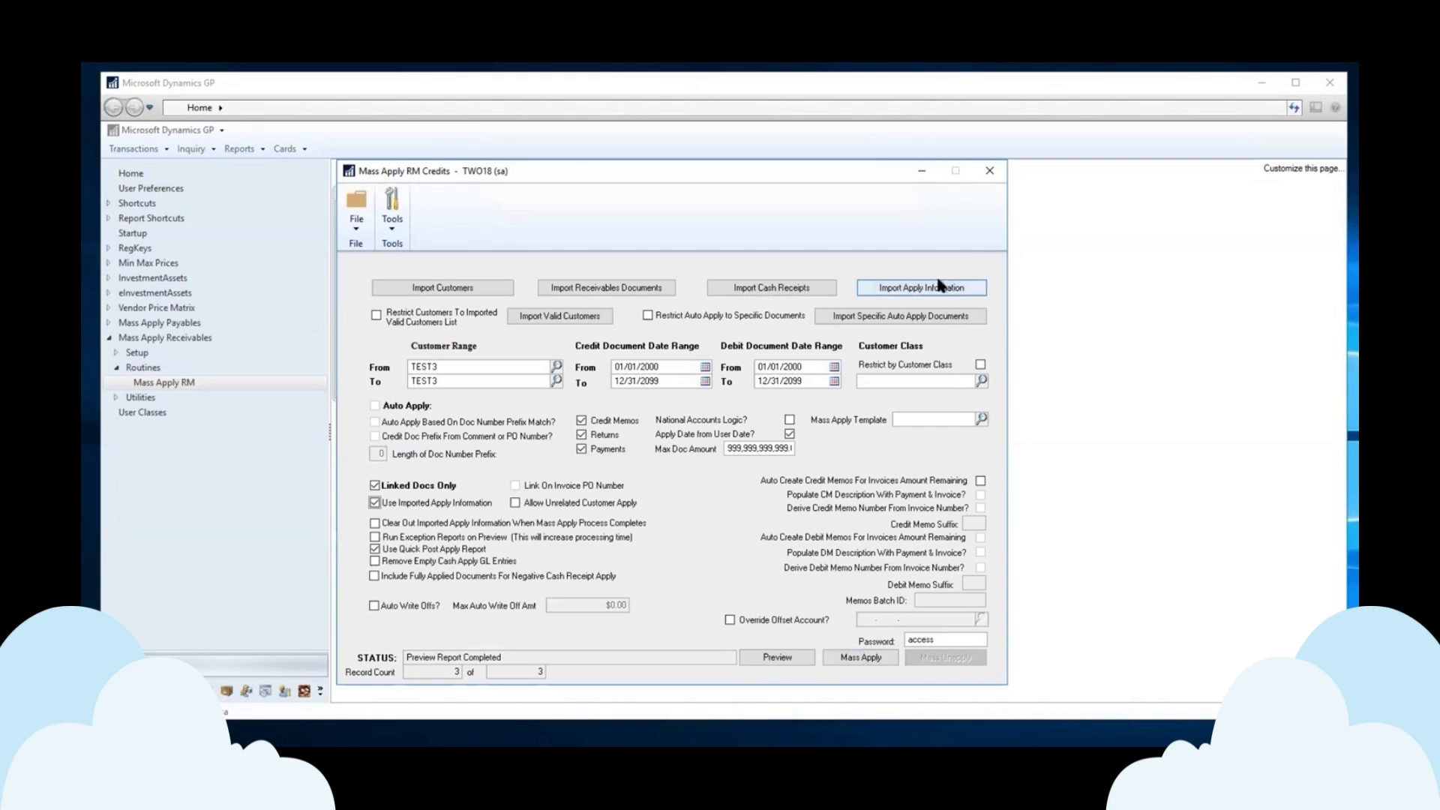
Run the mass apply for TEST3, sending the QuickReport and Exceptions Report to screen.
{"action": "left_click", "coordinate": [861, 658]}
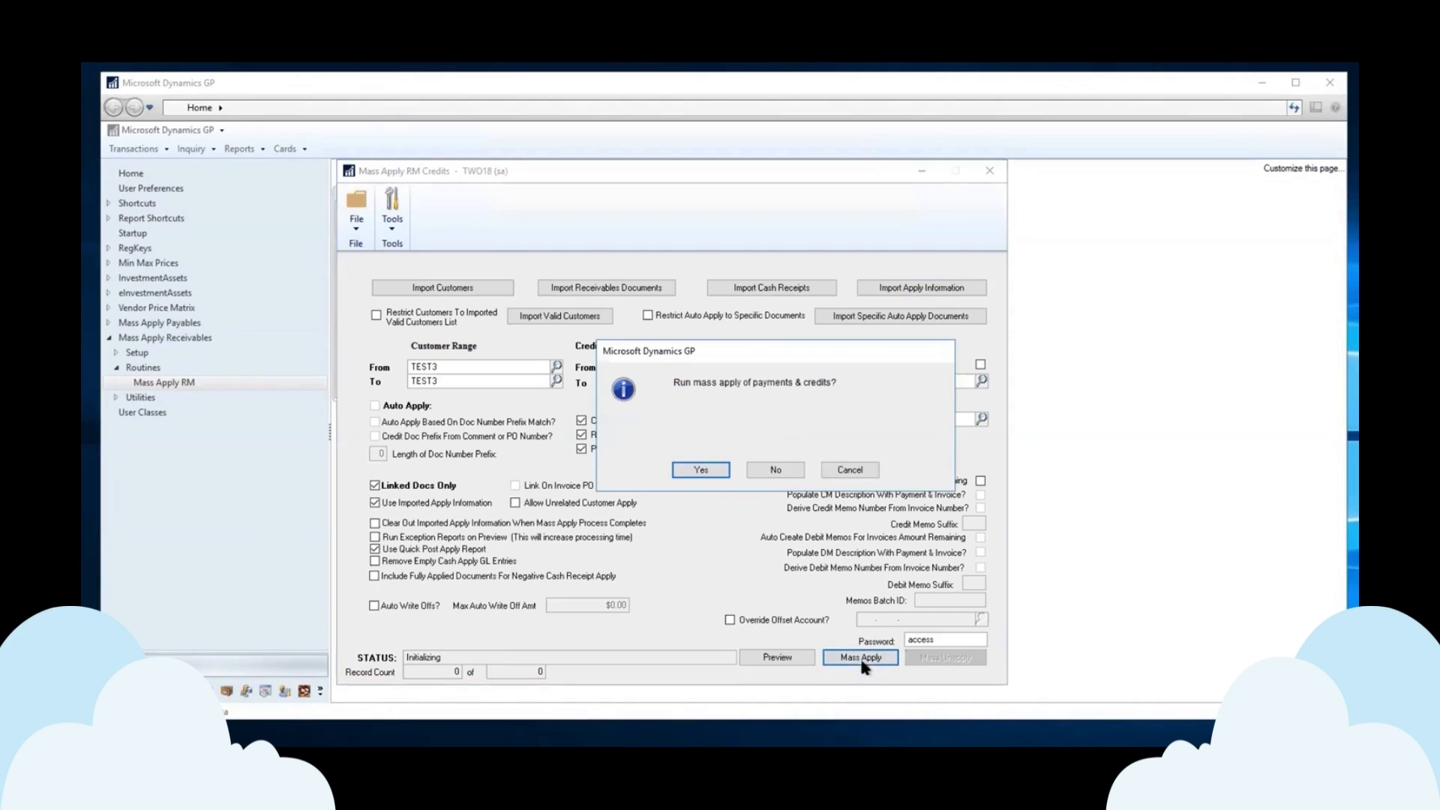
{"action": "left_click", "coordinate": [702, 470]}
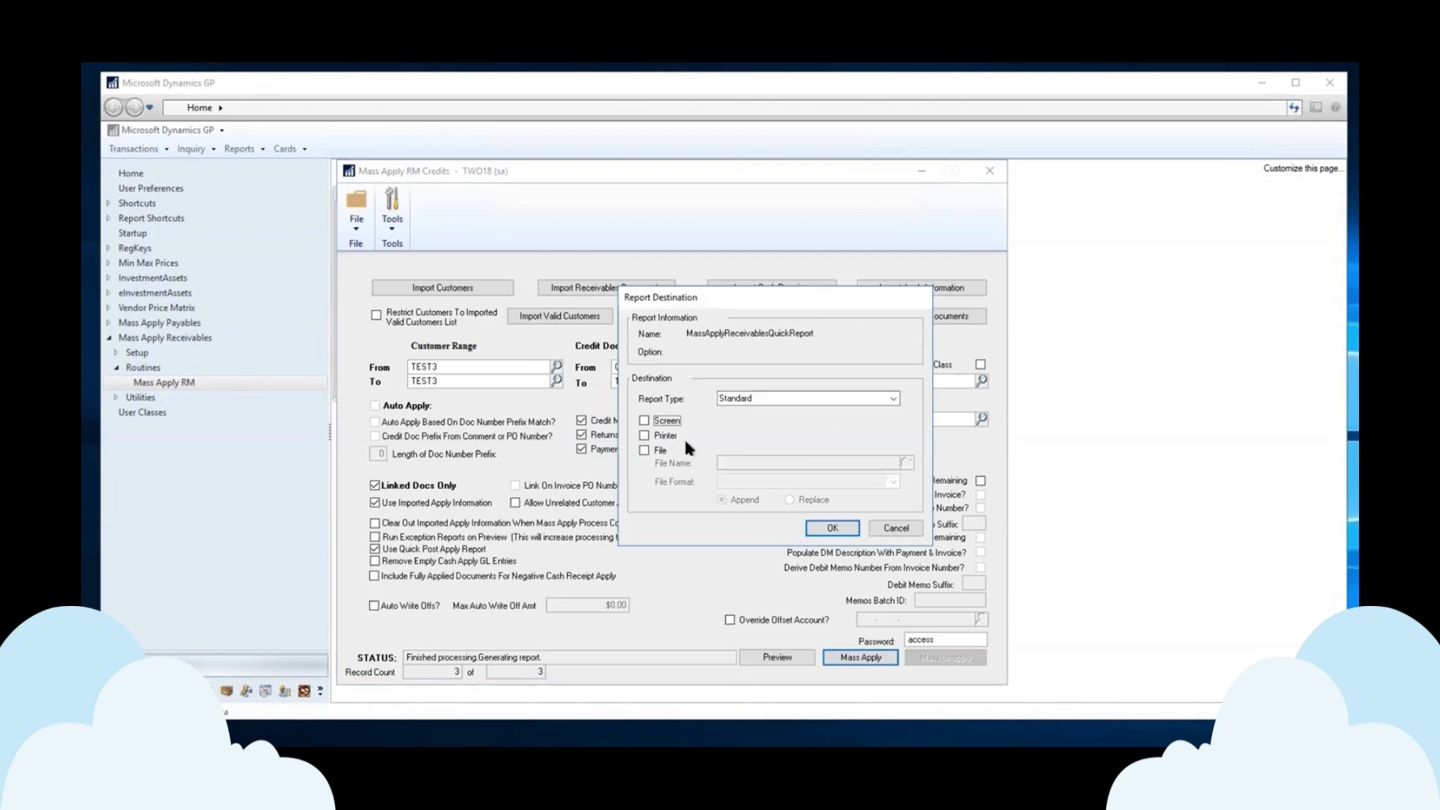
{"action": "left_click", "coordinate": [815, 529]}
{"action": "left_click", "coordinate": [667, 421]}
{"action": "left_click", "coordinate": [834, 526]}
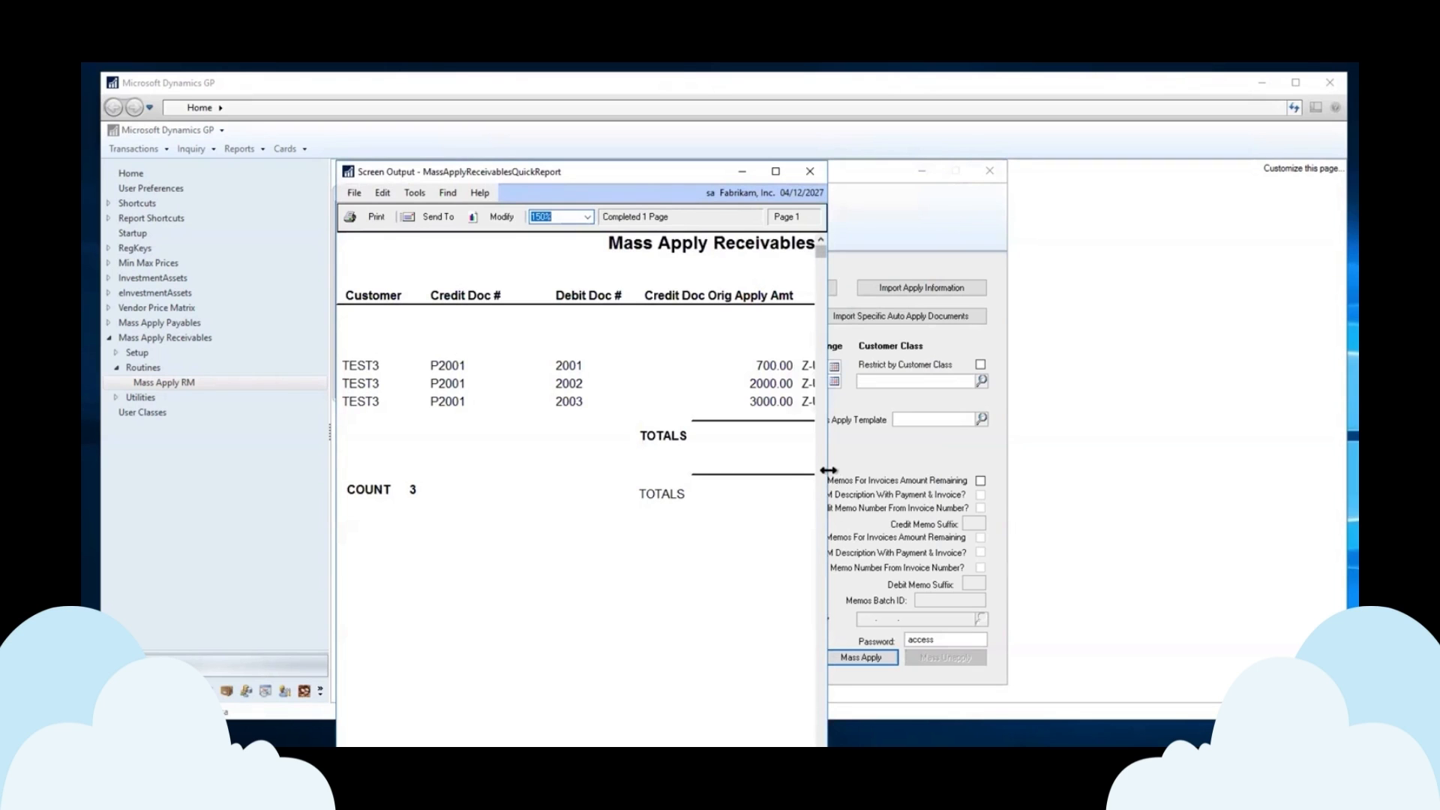
Review the QuickReport's three applications totalling $5,700, then close it and the empty Exceptions Report.
{"action": "left_click_drag", "start_coordinate": [828, 468], "coordinate": [1321, 476]}
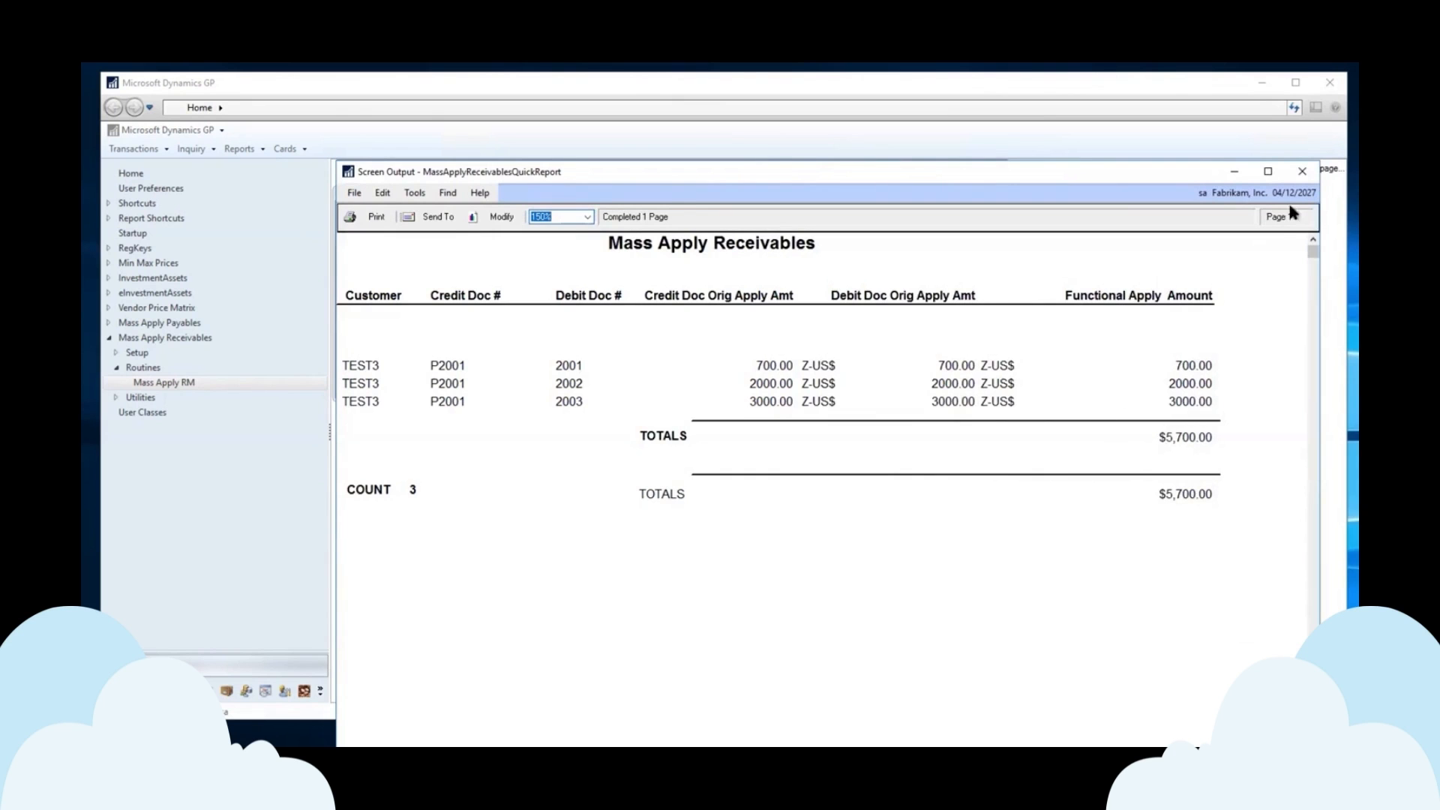
{"action": "left_click", "coordinate": [1305, 174]}
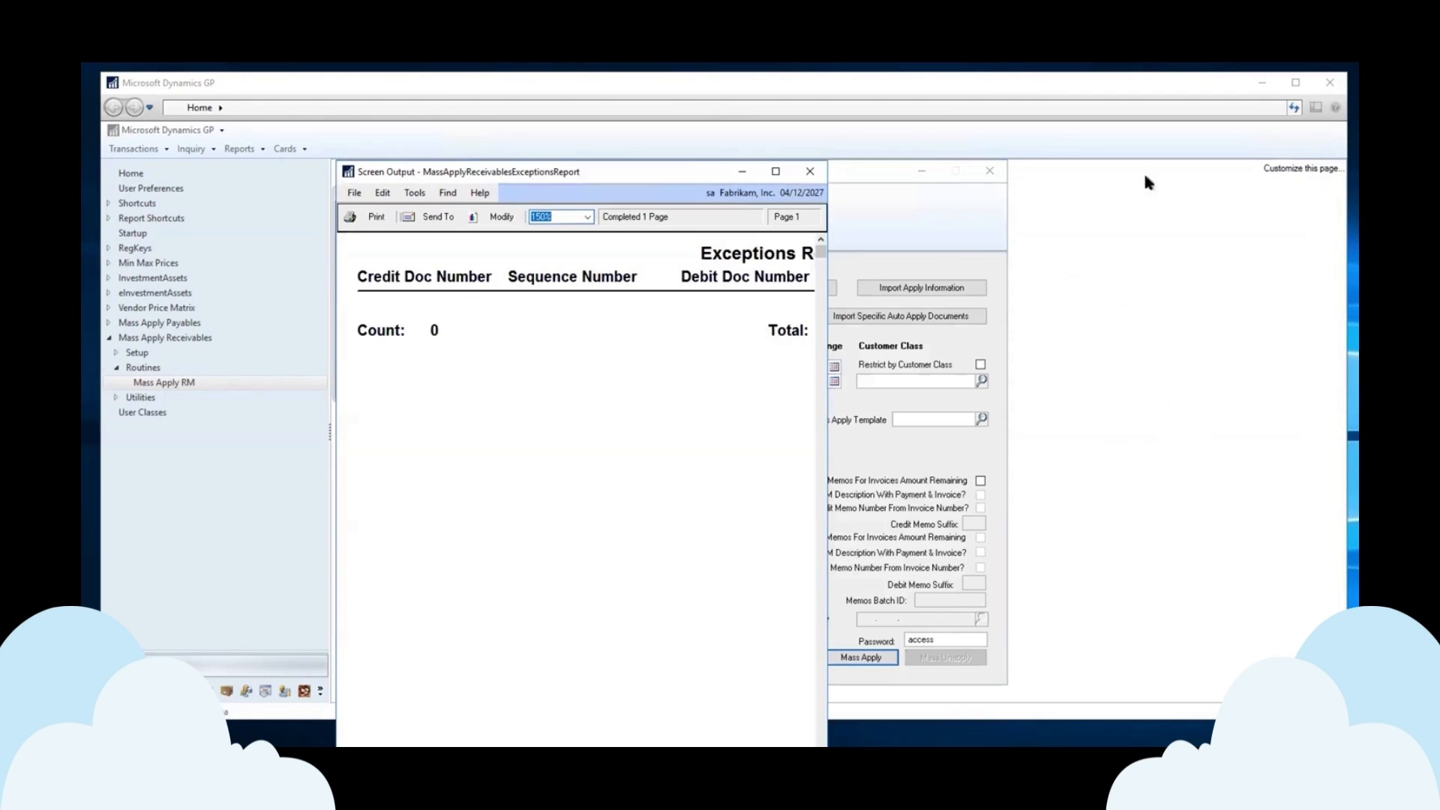
{"action": "left_click", "coordinate": [810, 172]}
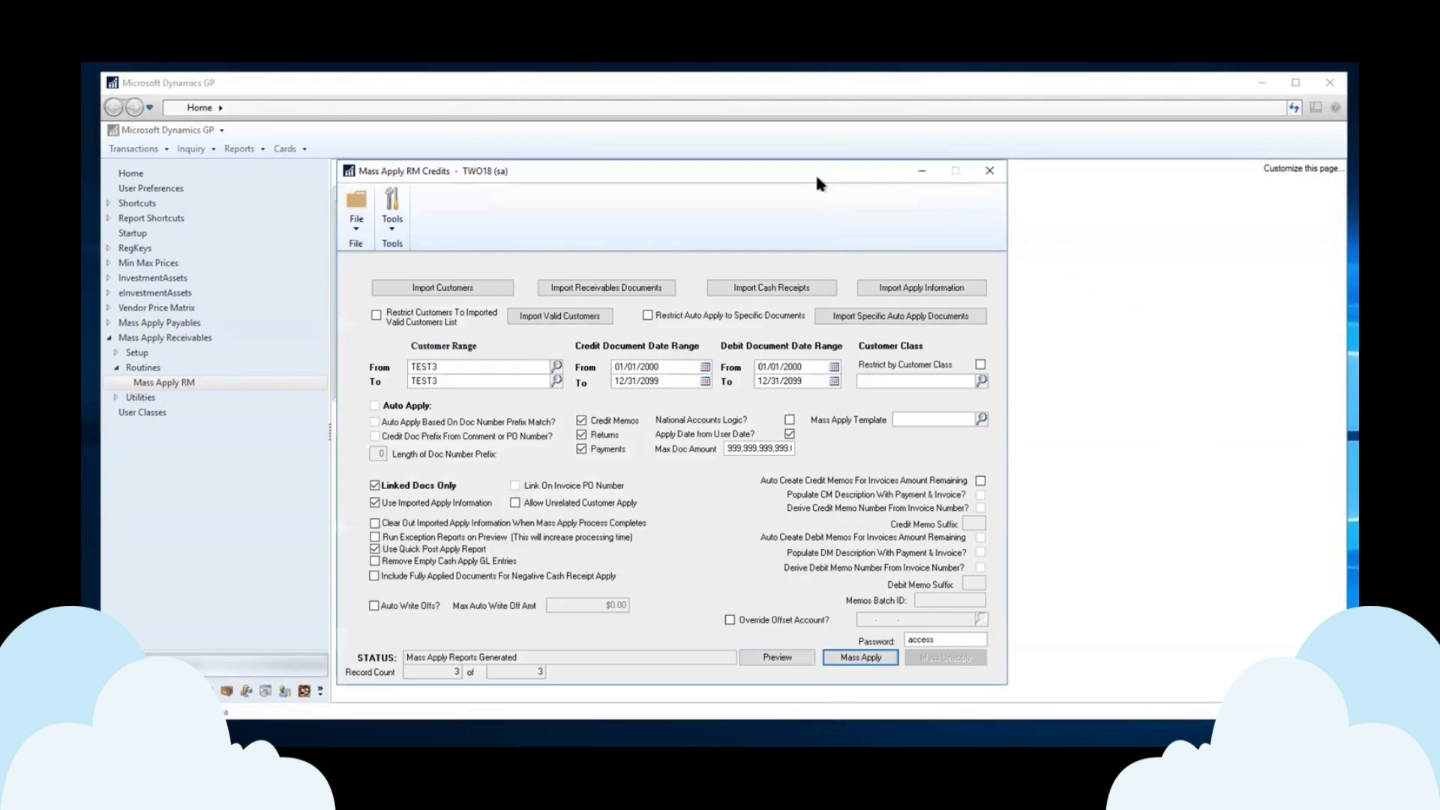
Open the Receivables Transaction Inquiry by customer and load customer TEST3's transactions.
{"action": "left_click", "coordinate": [189, 149]}
{"action": "left_click", "coordinate": [189, 149]}
{"action": "mouse_move", "coordinate": [206, 203]}
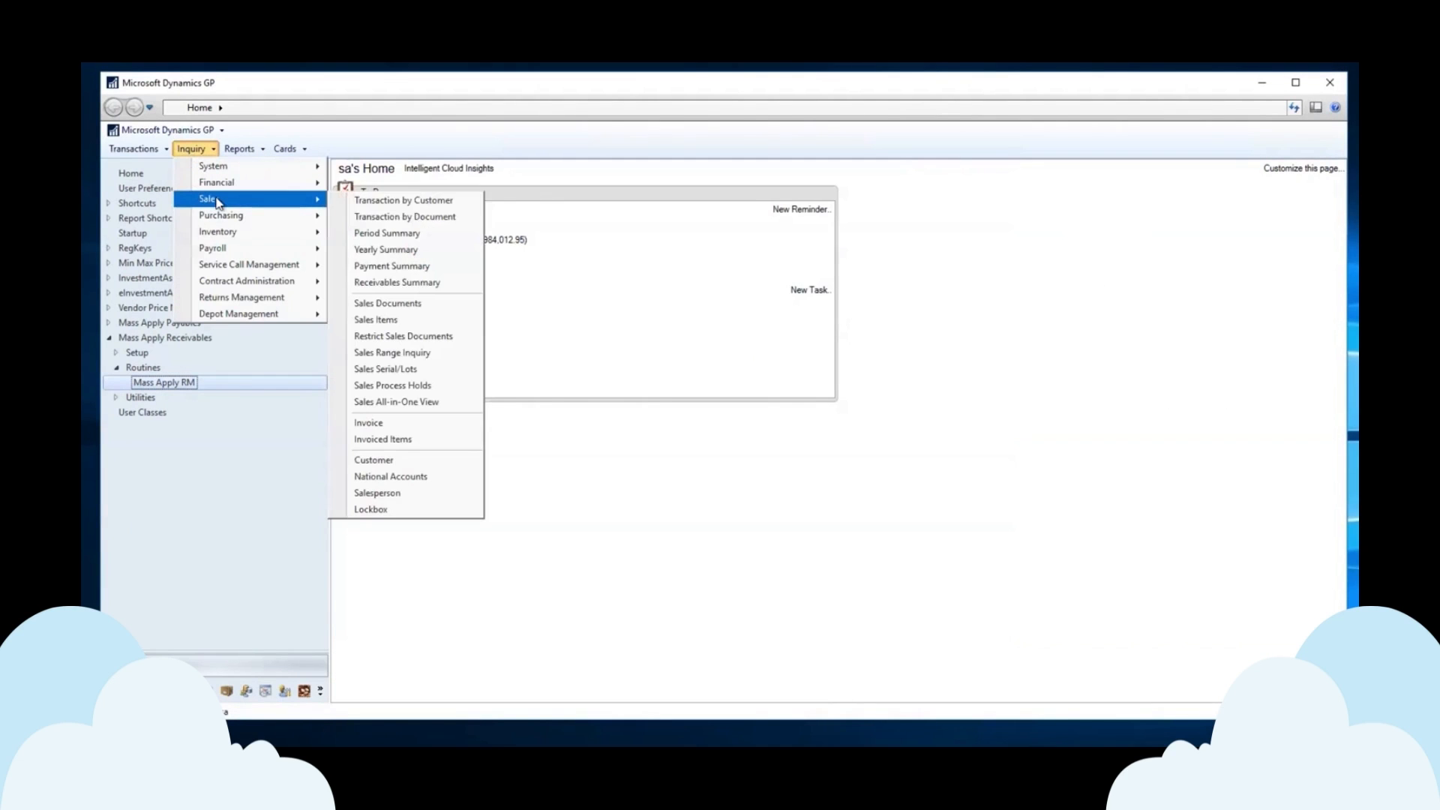
{"action": "left_click", "coordinate": [416, 199]}
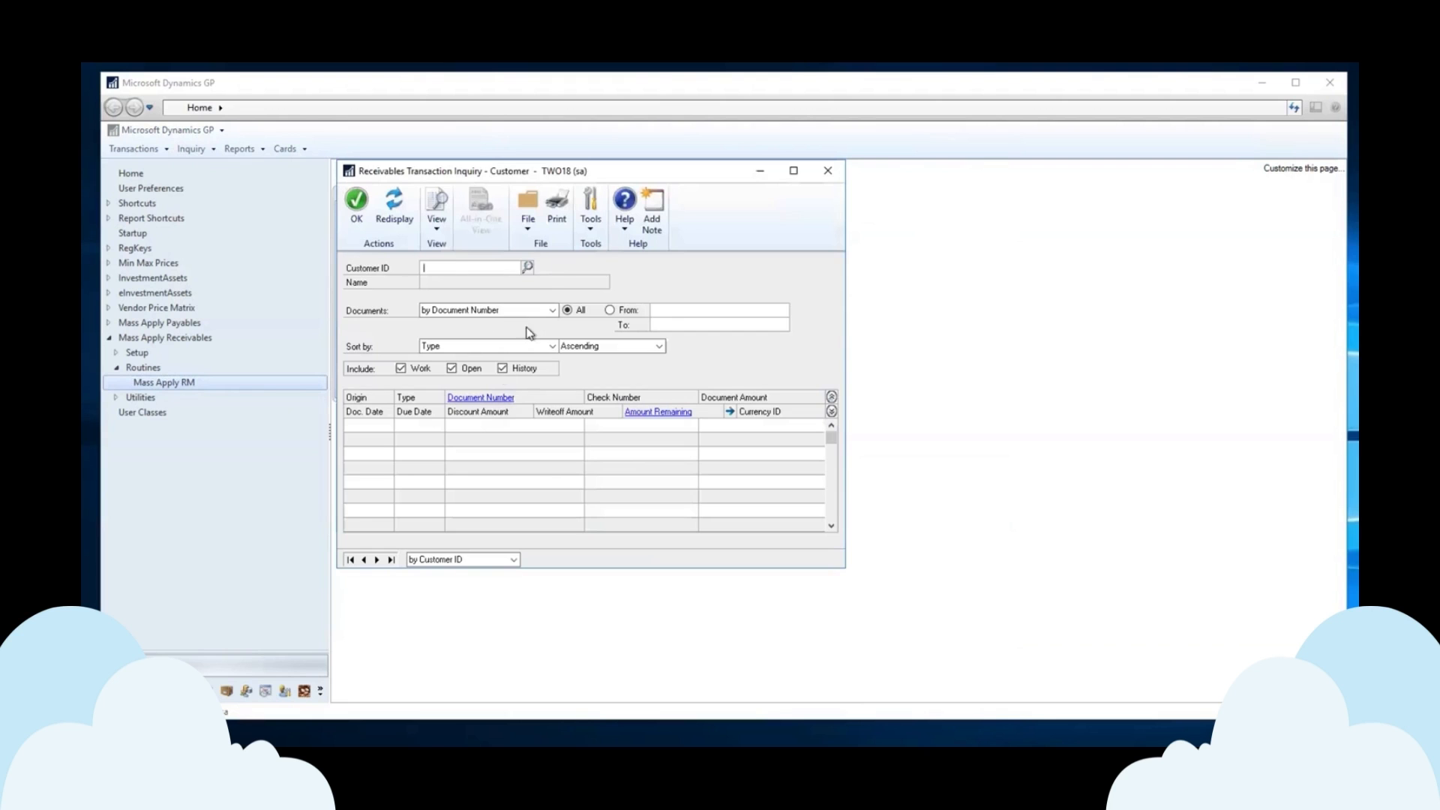
{"action": "left_click", "coordinate": [525, 270]}
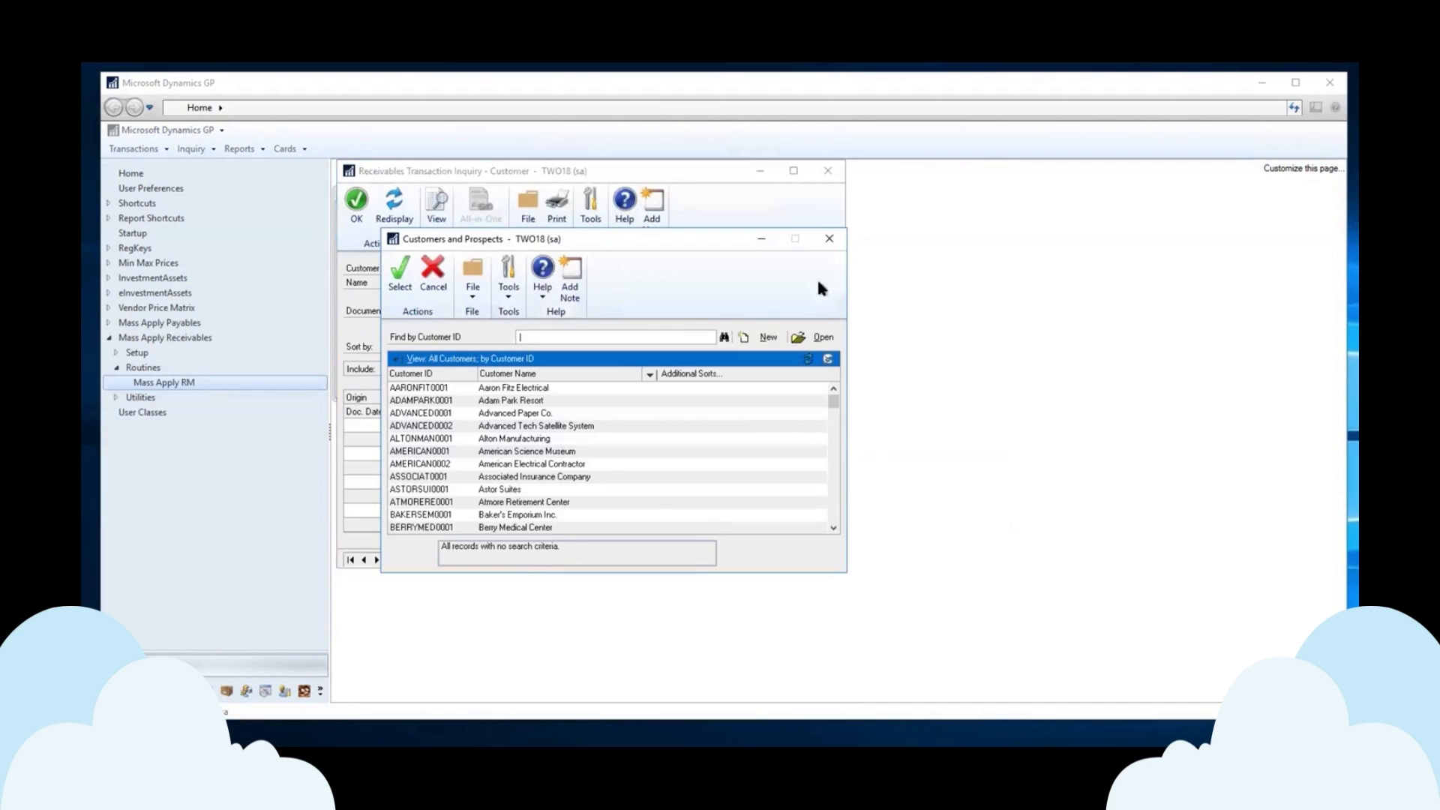
{"action": "left_click", "coordinate": [829, 238]}
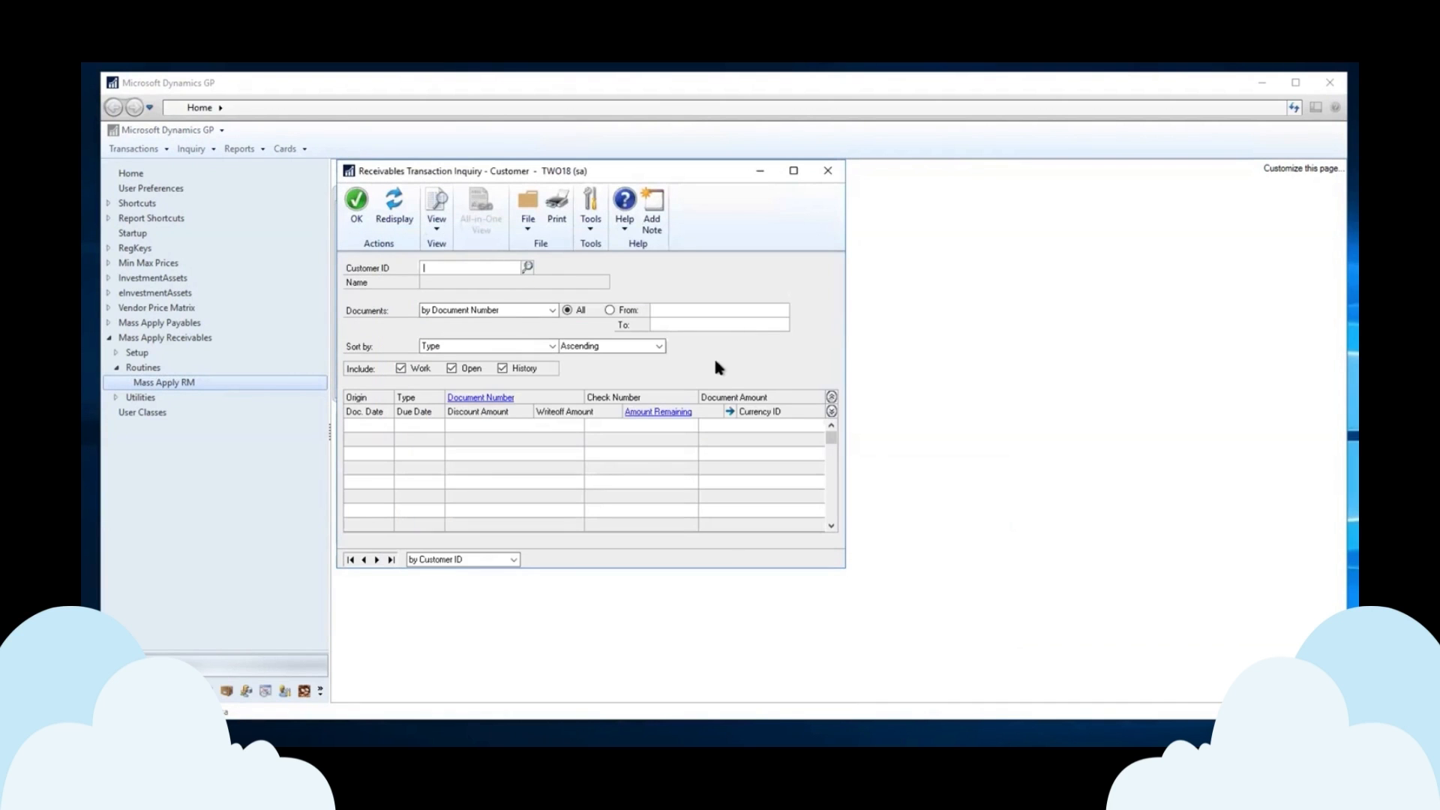
{"action": "type", "text": "TEST3"}
{"action": "key", "text": "Tab"}
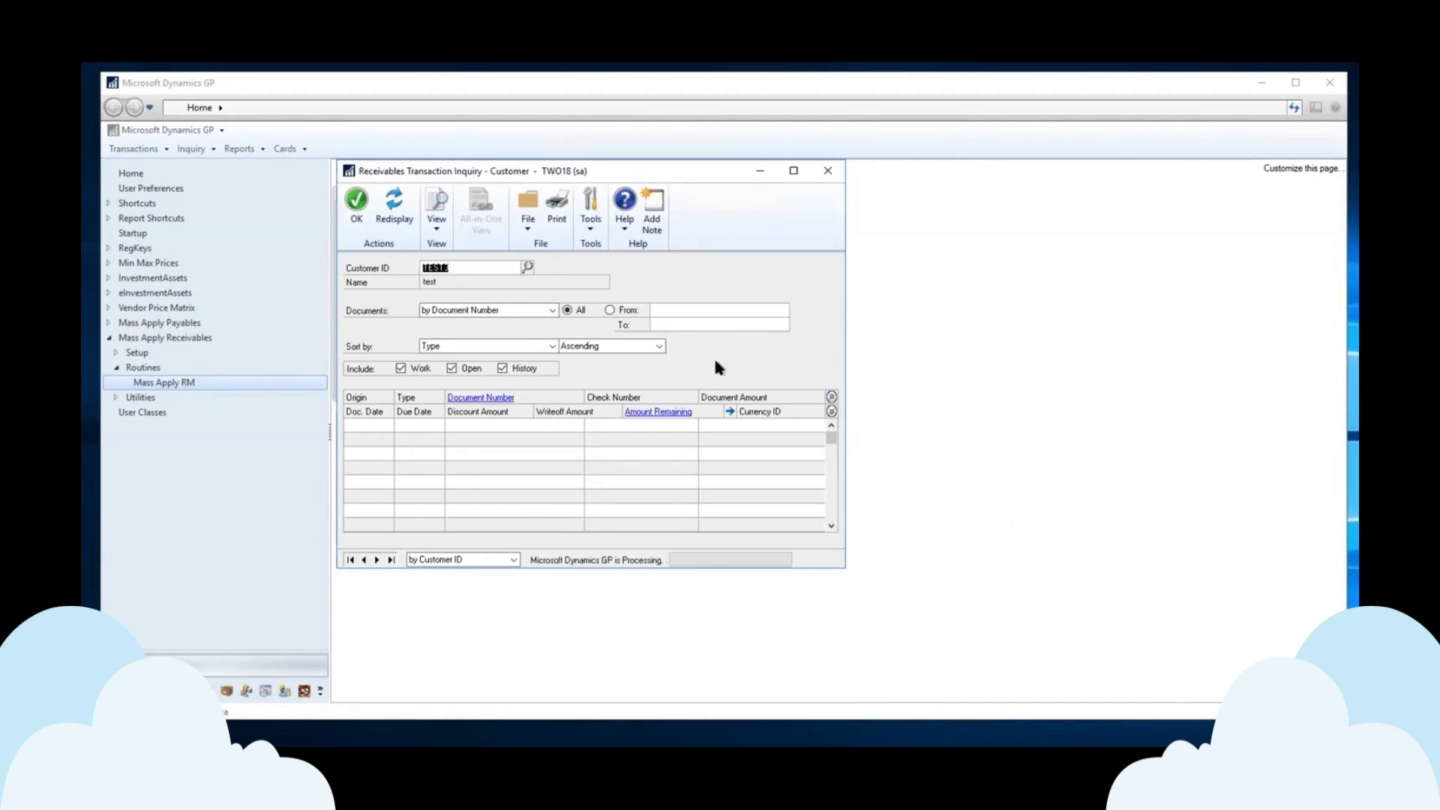
Expand the rows and view which invoices payment P2001 was applied to.
{"action": "left_click", "coordinate": [832, 411]}
{"action": "scroll", "coordinate": [828, 504], "scroll_direction": "down", "scroll_amount": 1}
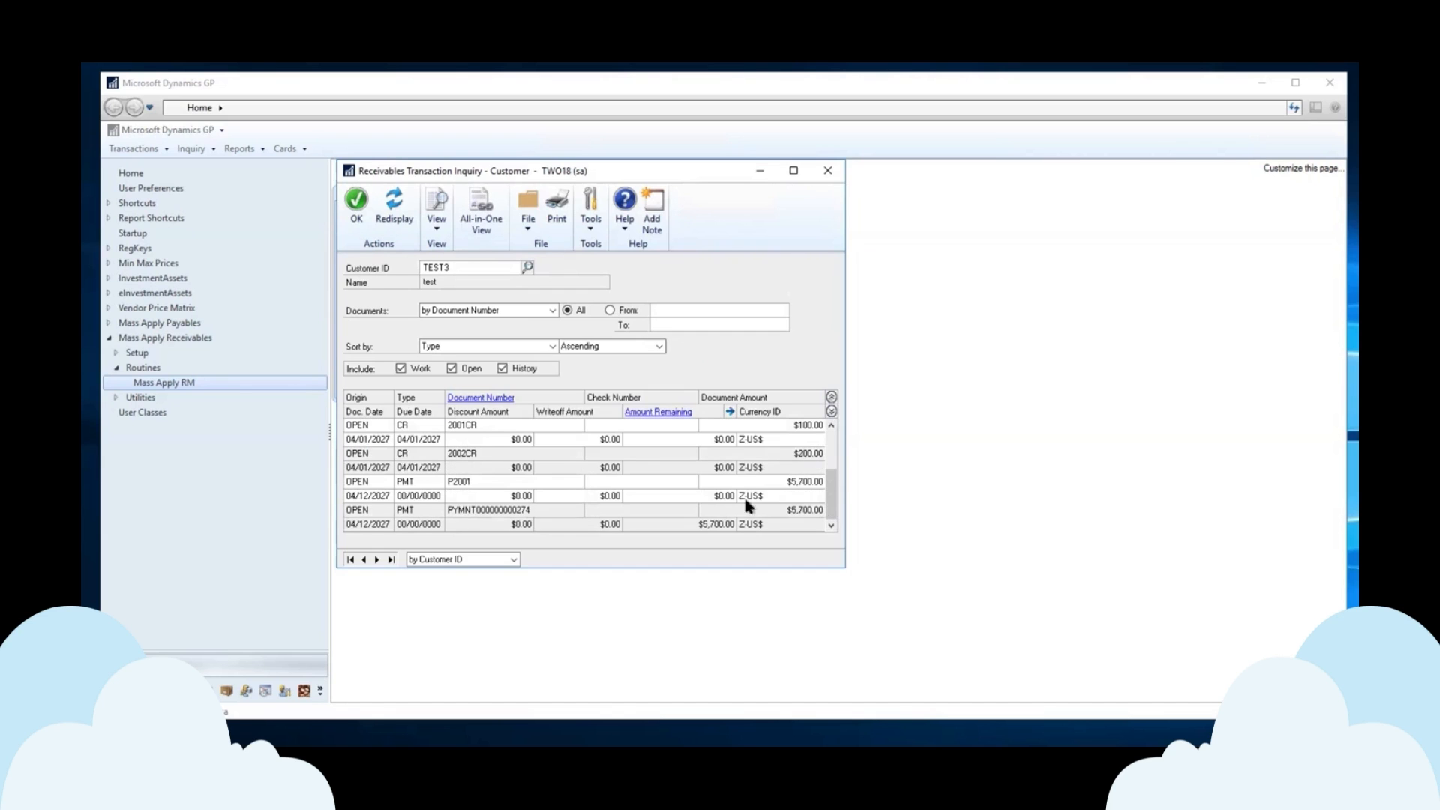
{"action": "left_click", "coordinate": [713, 493]}
{"action": "left_click", "coordinate": [673, 411]}
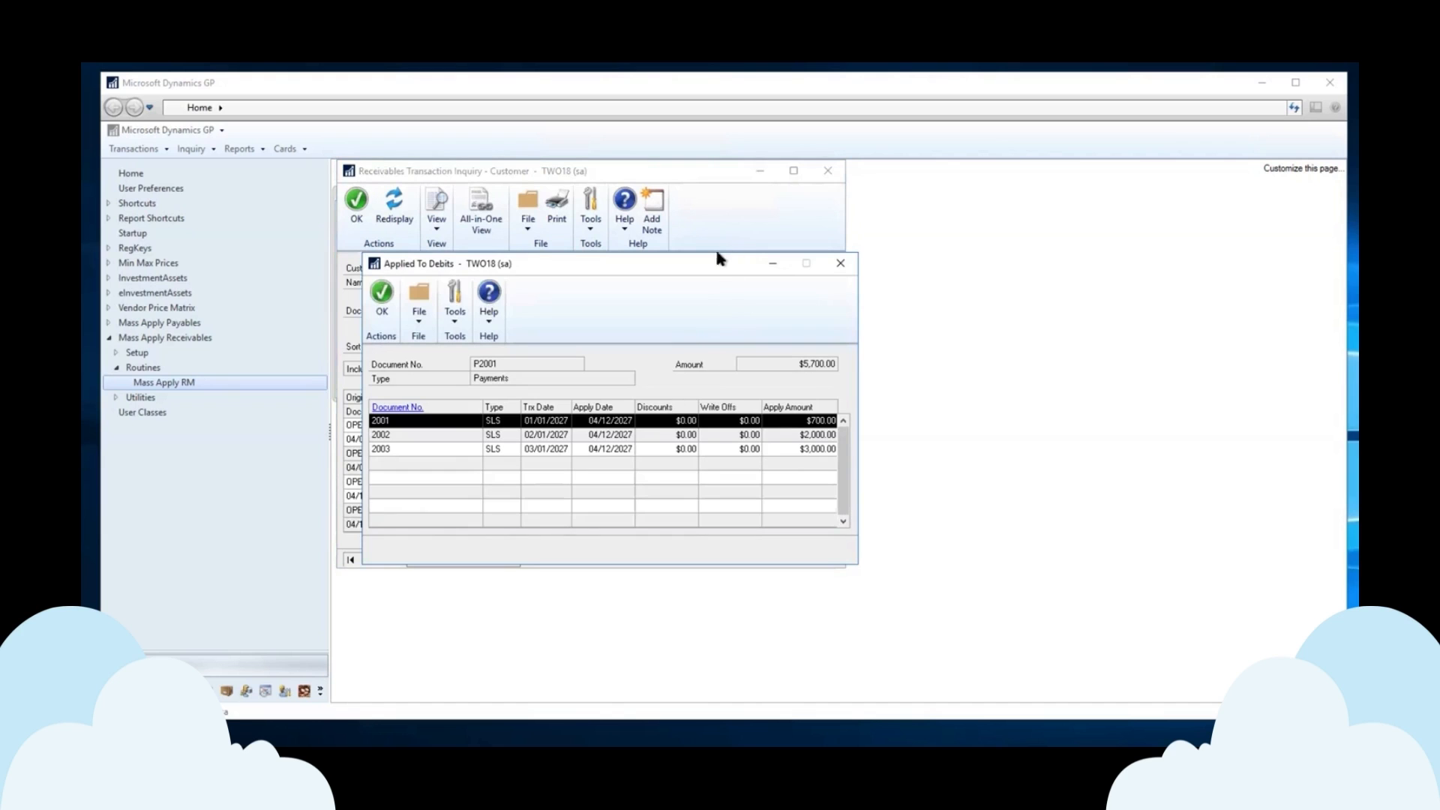
{"action": "left_click_drag", "start_coordinate": [731, 270], "coordinate": [1226, 213]}
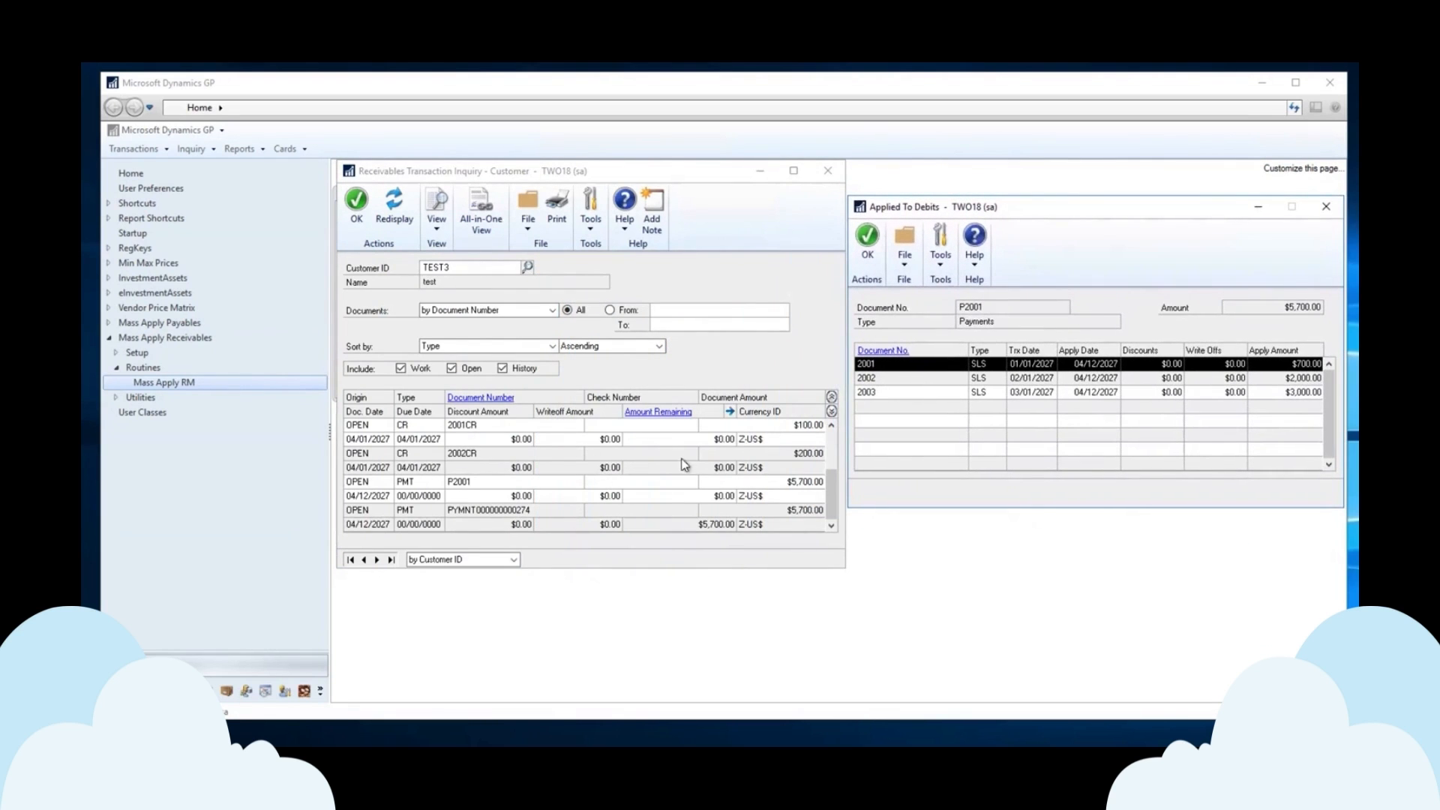
{"action": "left_click", "coordinate": [867, 238]}
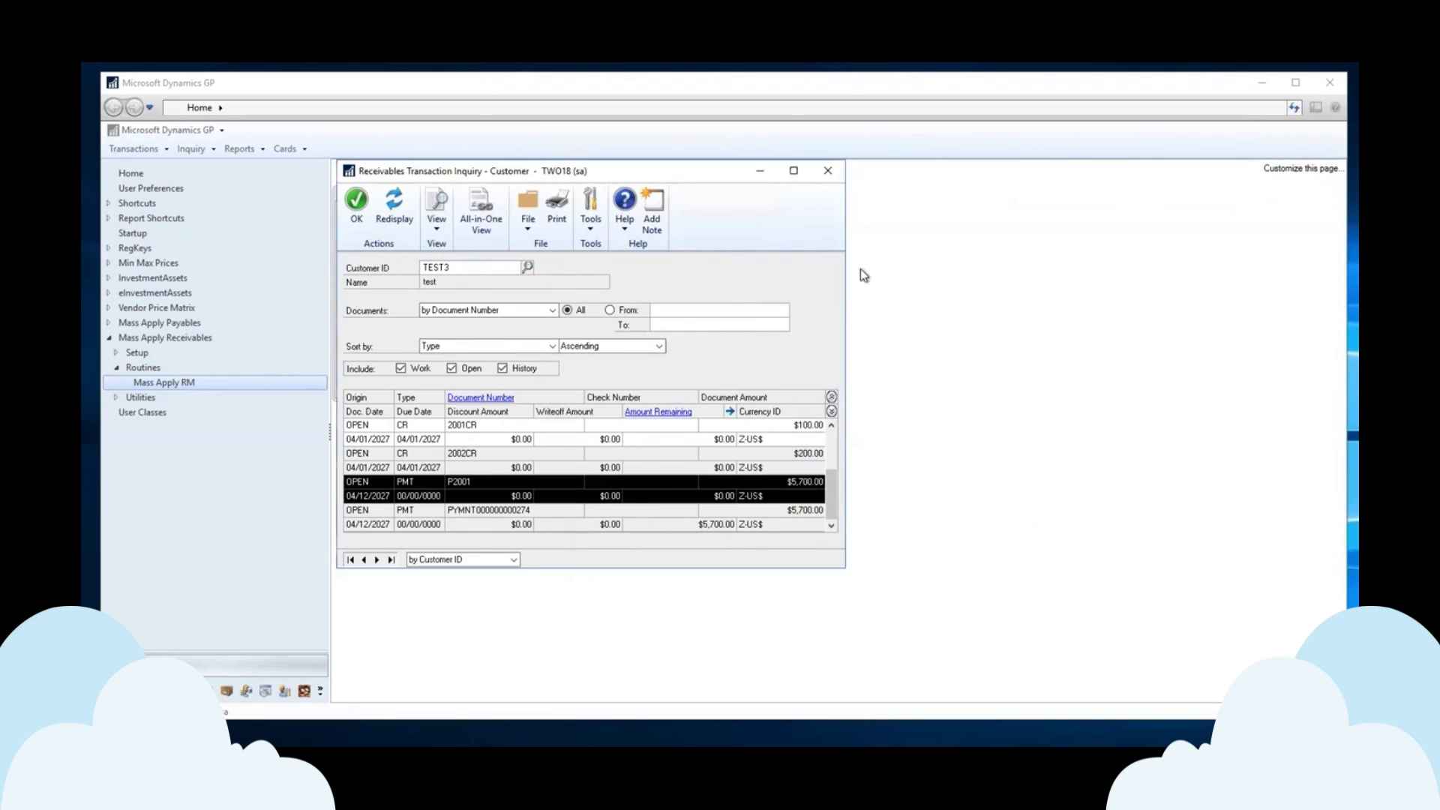
Check which credits were applied to invoice 2002, then close the inquiry.
{"action": "left_click", "coordinate": [831, 425]}
{"action": "left_click", "coordinate": [831, 426]}
{"action": "left_click", "coordinate": [831, 425]}
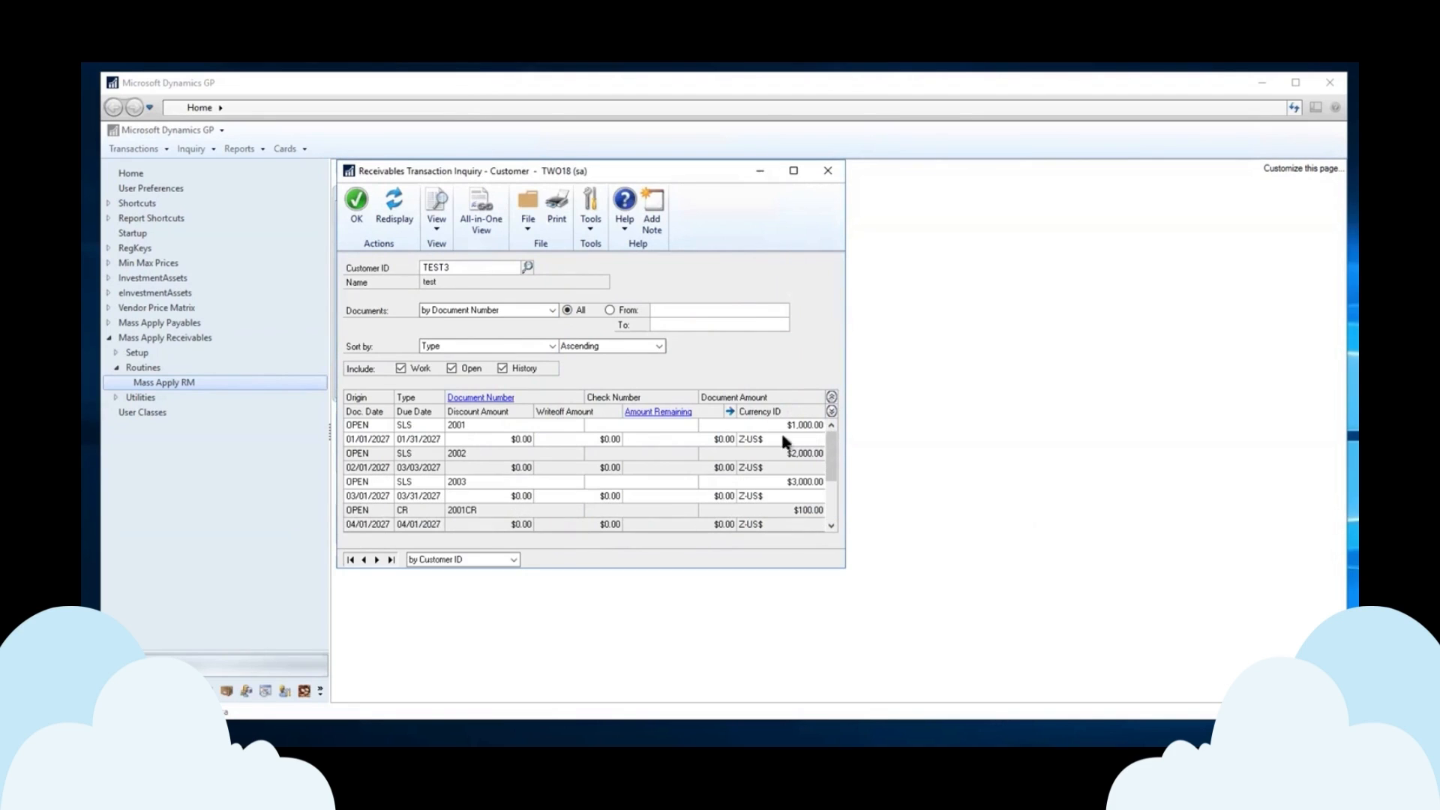
{"action": "left_click", "coordinate": [755, 457]}
{"action": "left_click", "coordinate": [665, 411]}
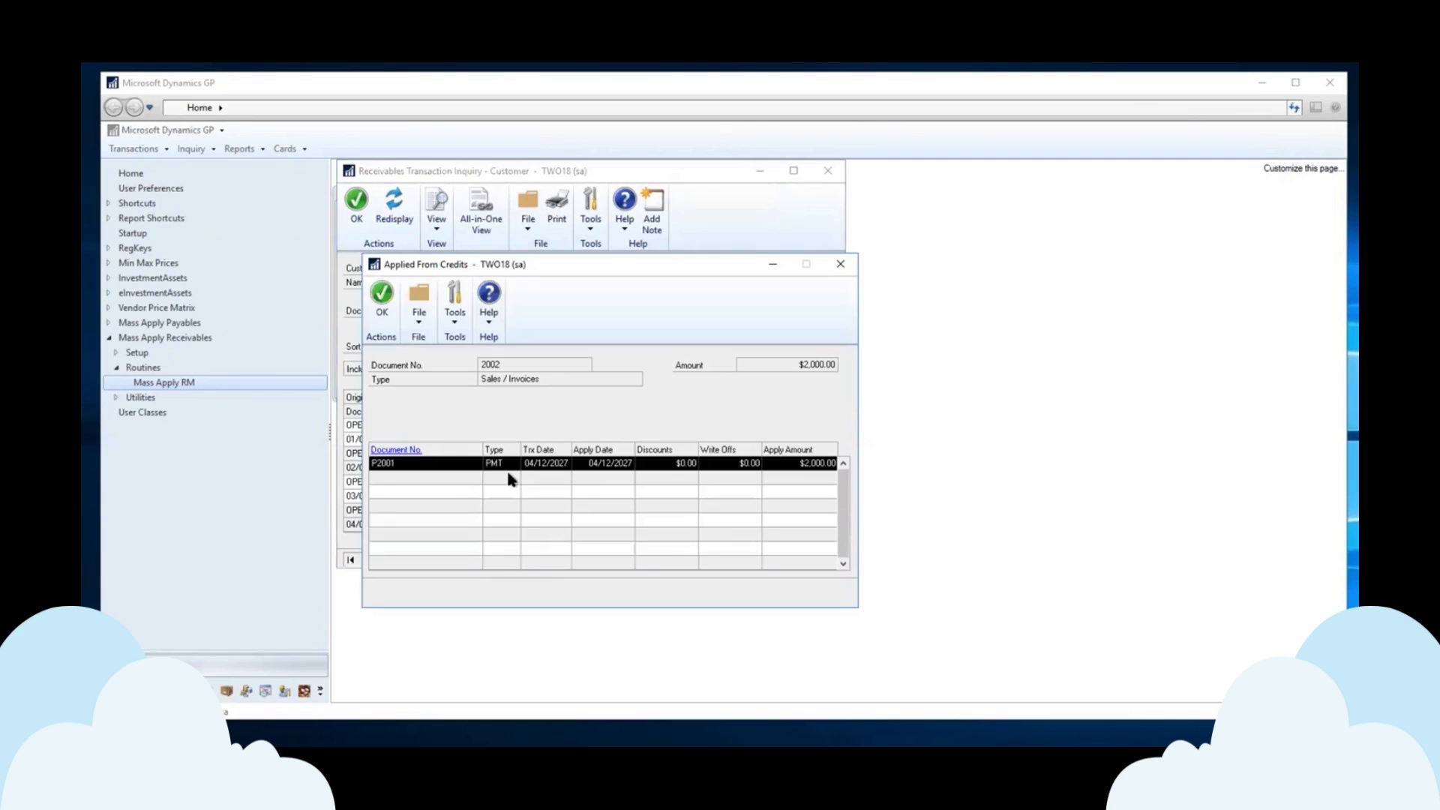
{"action": "left_click", "coordinate": [840, 264]}
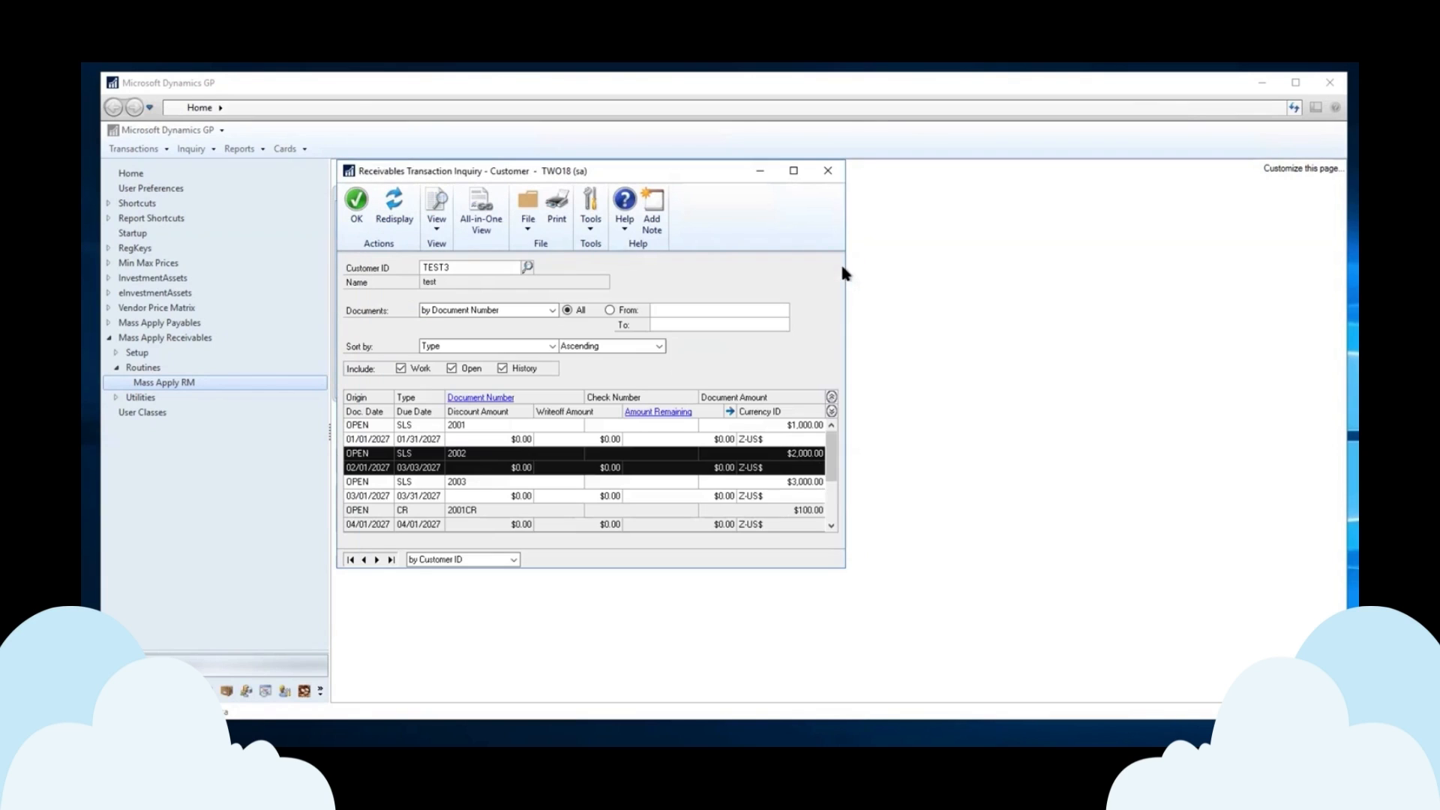
{"action": "left_click", "coordinate": [826, 168]}
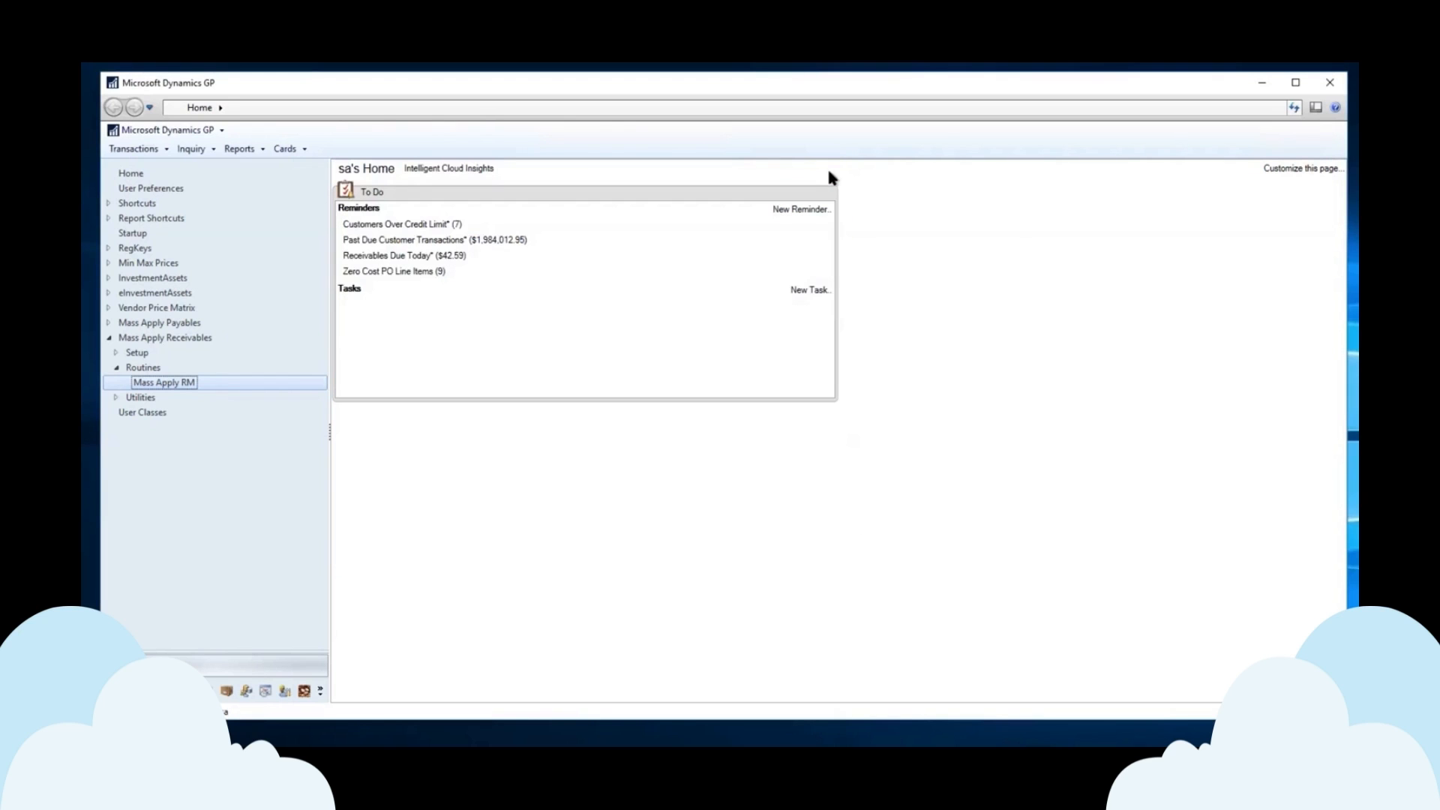
Reopen Mass Apply RM Credits and uncheck Use Imported Apply Information.
{"action": "left_click", "coordinate": [188, 384]}
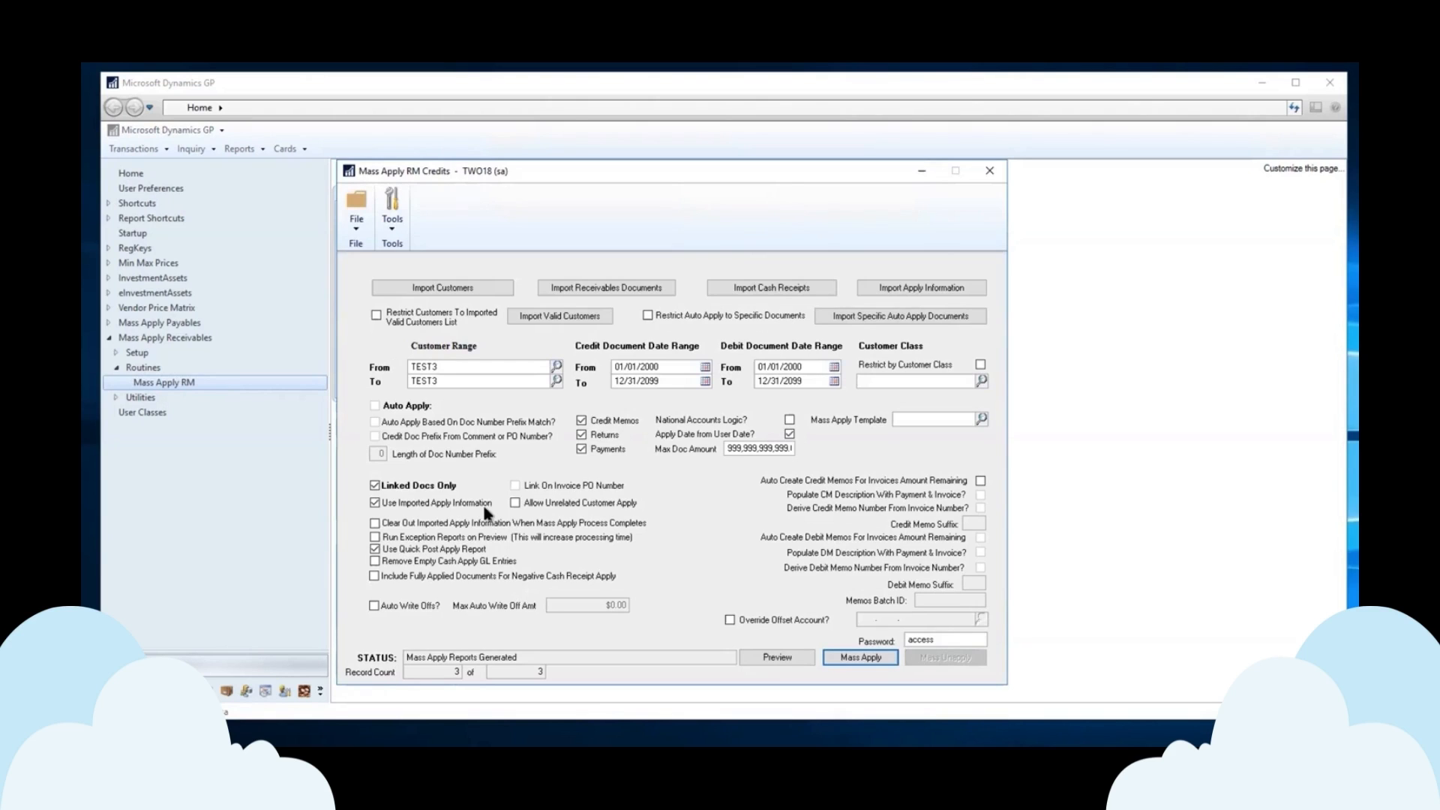
{"action": "left_click", "coordinate": [373, 501]}
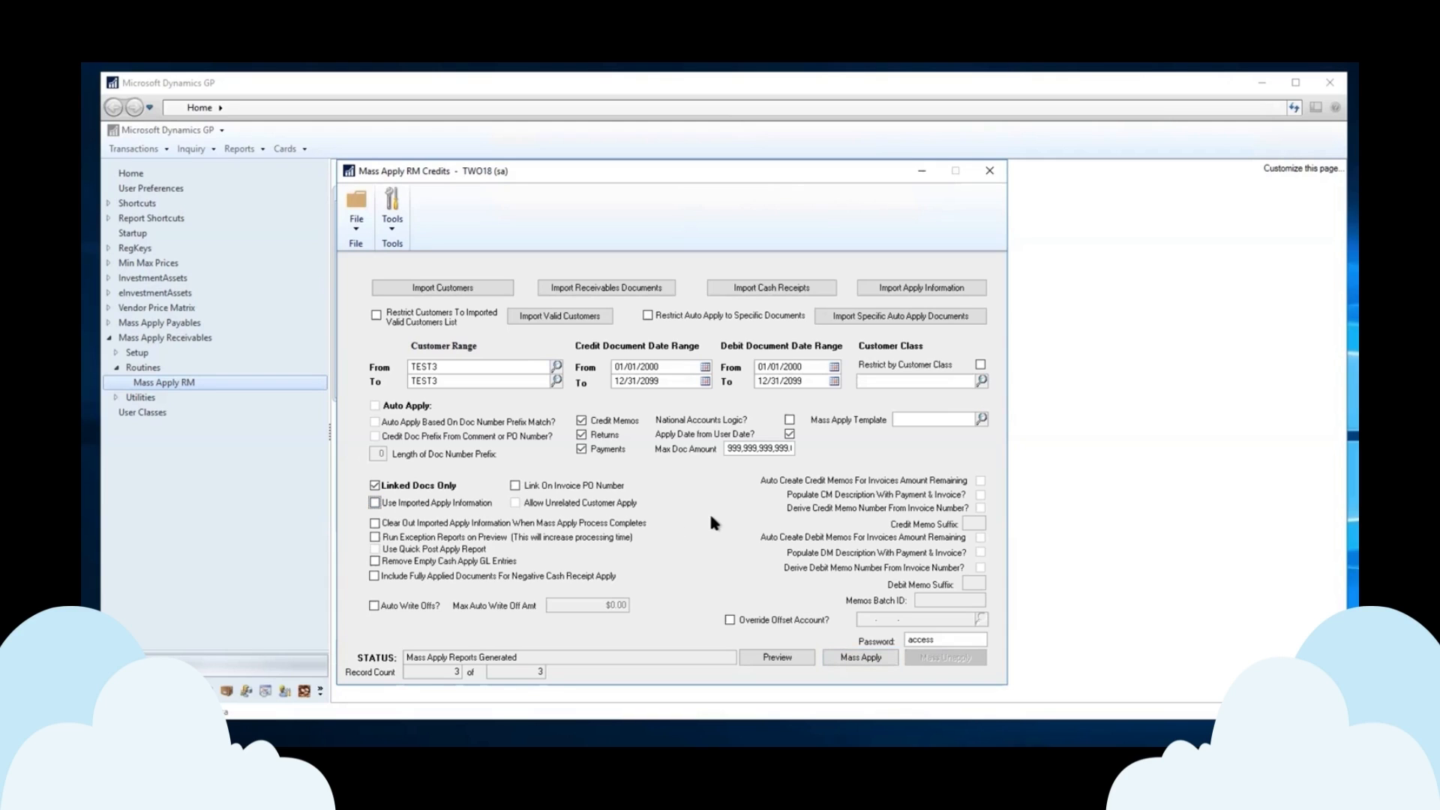
{"action": "left_click", "coordinate": [486, 371]}
Set the customer range from AARONFIT0001 to WORLDENT0001 and request a preview.
{"action": "left_click", "coordinate": [558, 366]}
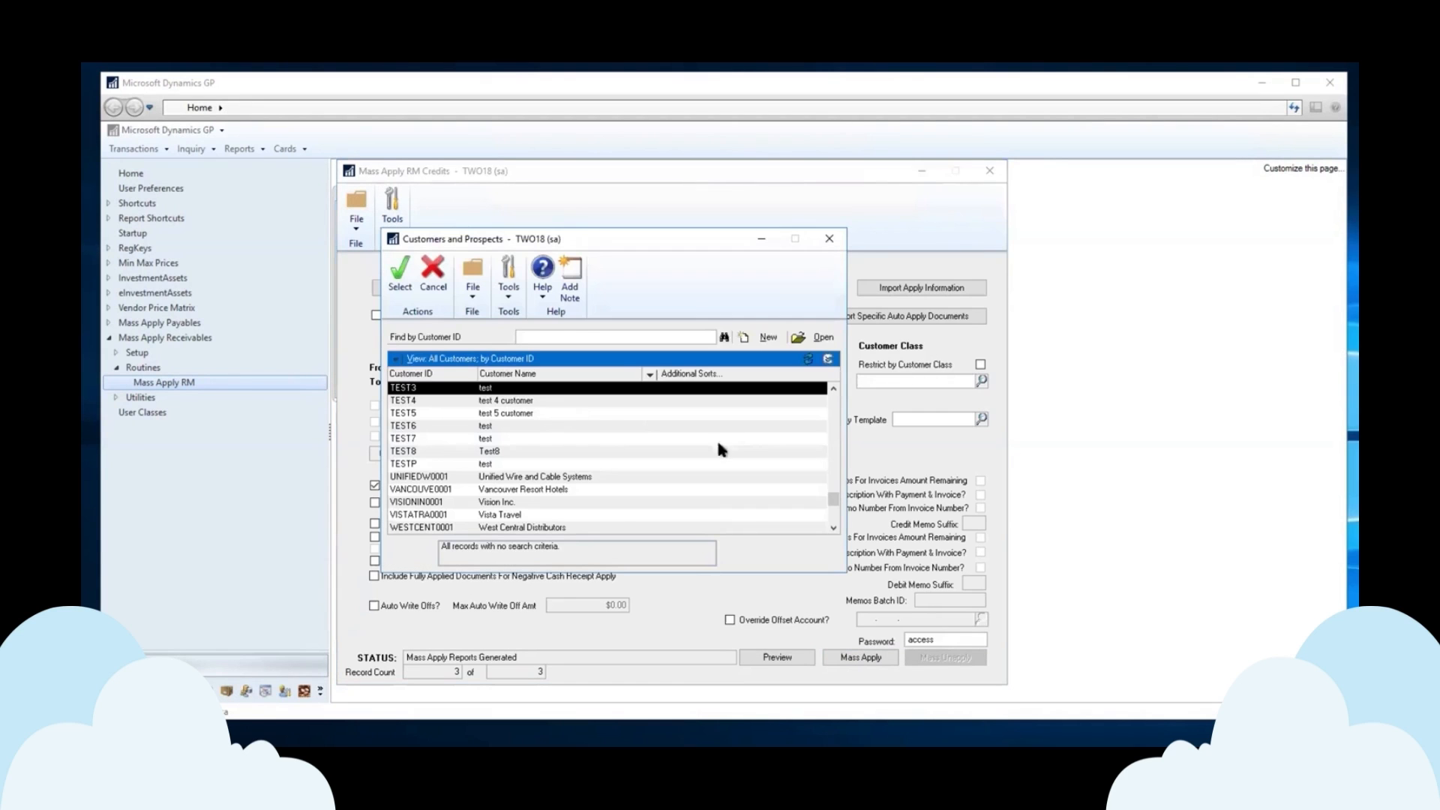
{"action": "left_click_drag", "start_coordinate": [837, 414], "coordinate": [839, 381]}
{"action": "double_click", "coordinate": [421, 387]}
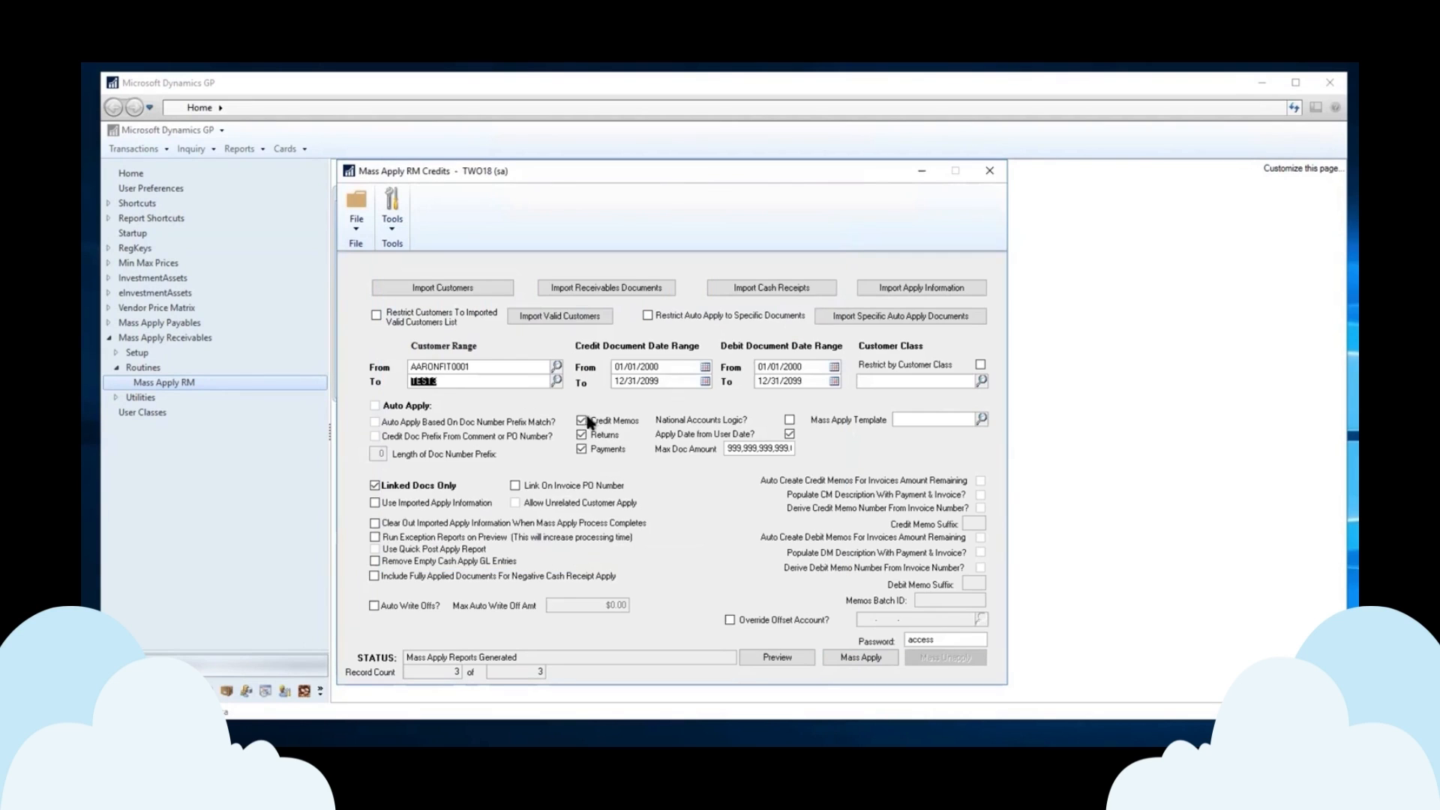
{"action": "left_click", "coordinate": [557, 381]}
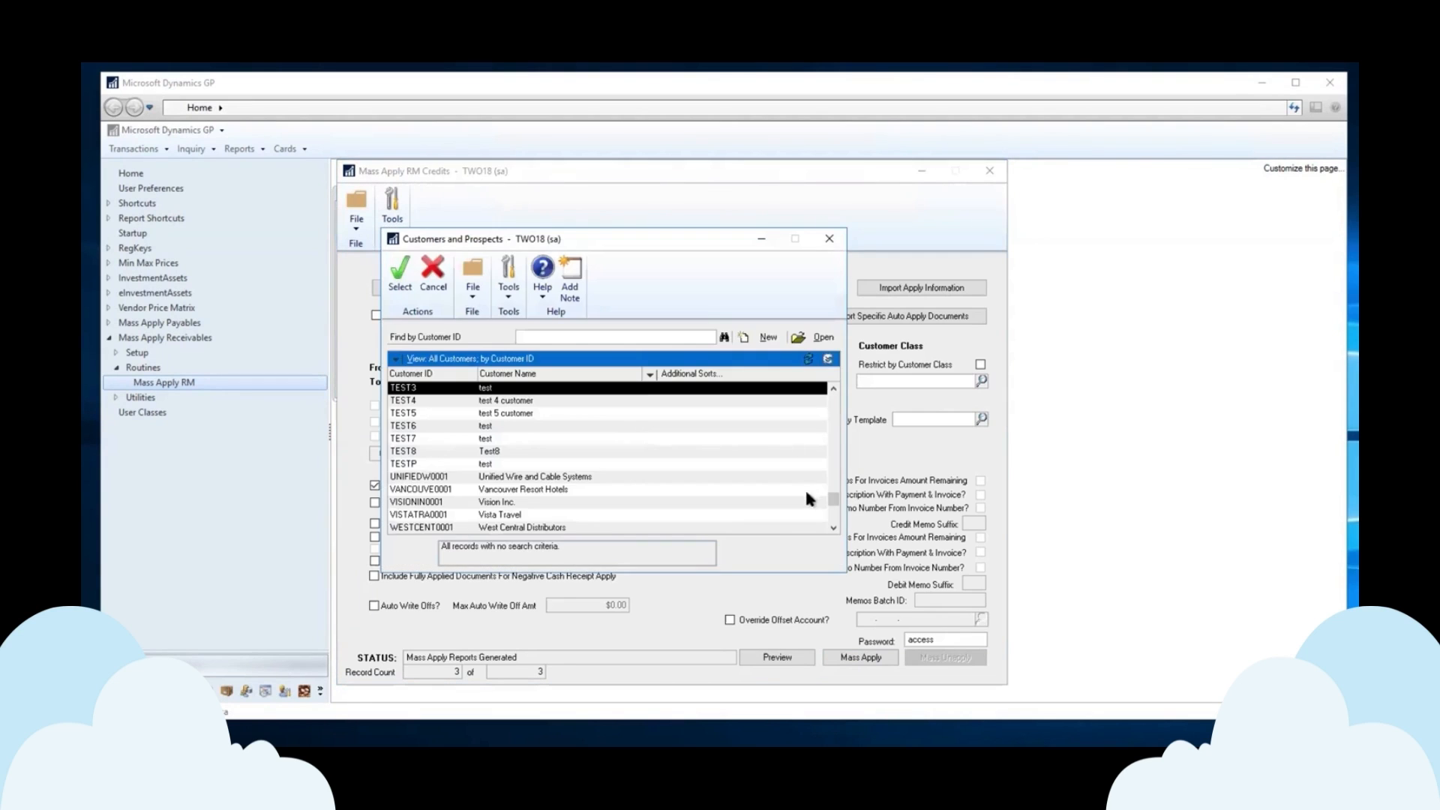
{"action": "left_click", "coordinate": [833, 528]}
{"action": "left_click", "coordinate": [834, 528]}
{"action": "double_click", "coordinate": [504, 527]}
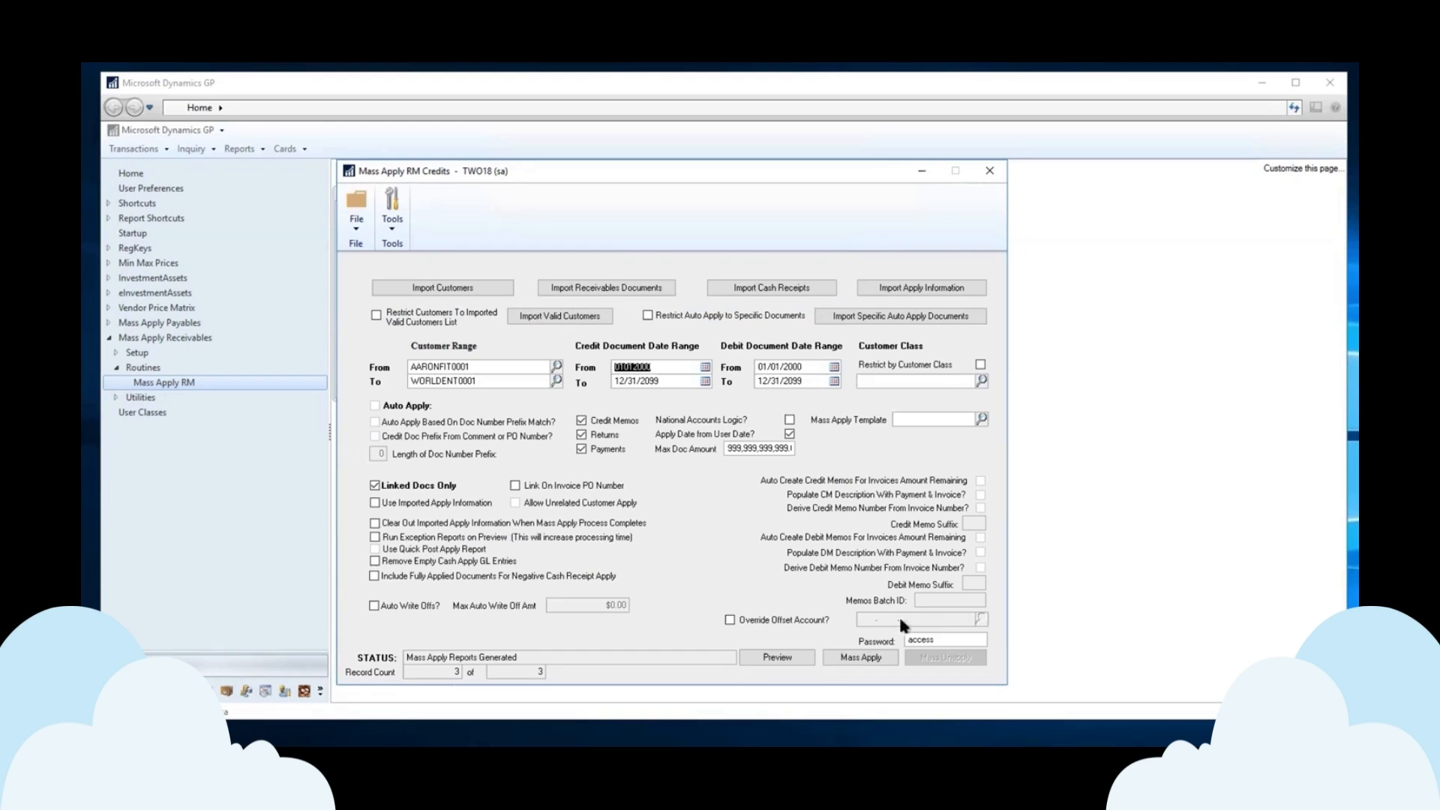
{"action": "left_click", "coordinate": [767, 659]}
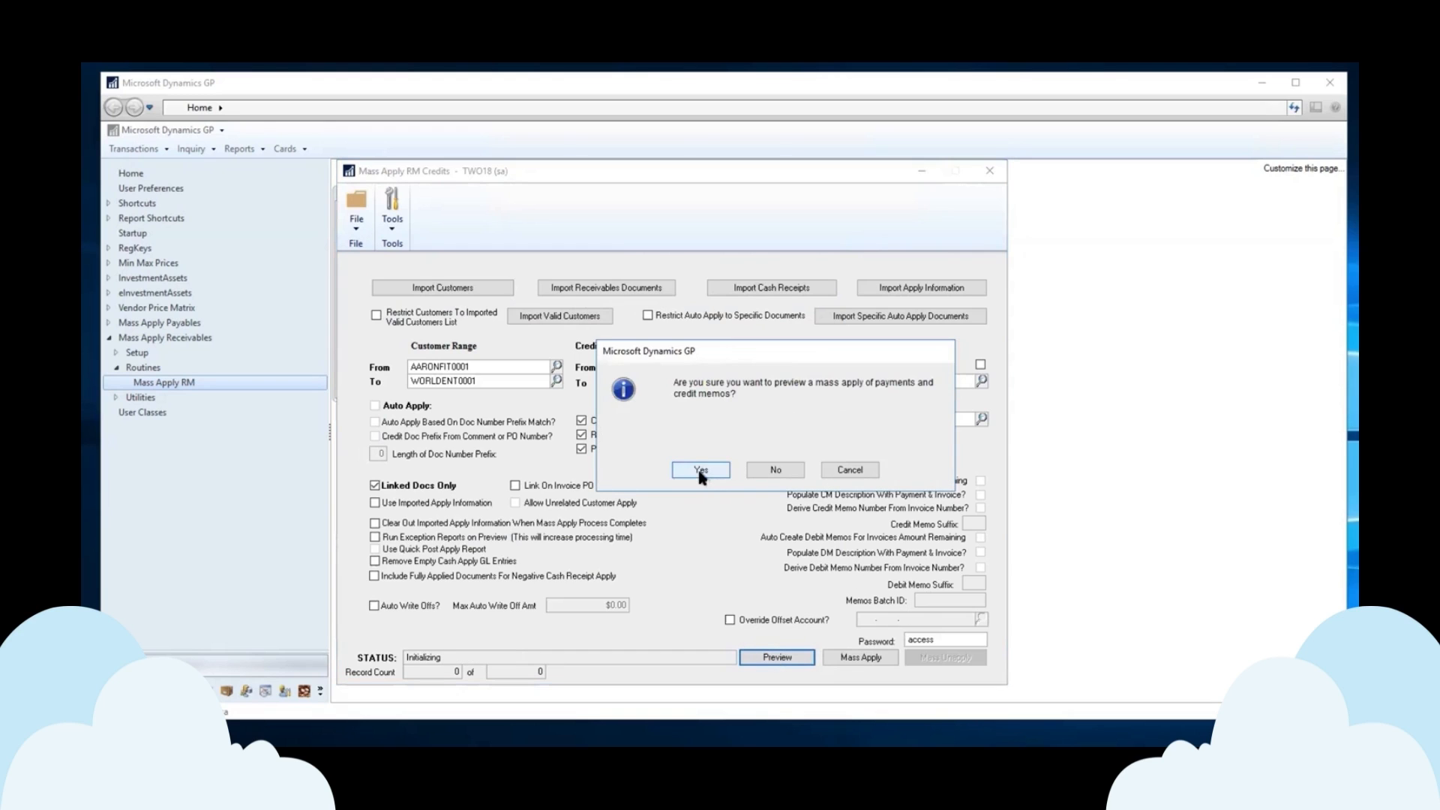
Confirm the preview, review the on-screen report including the TEST8 line, then close both windows.
{"action": "left_click", "coordinate": [699, 471]}
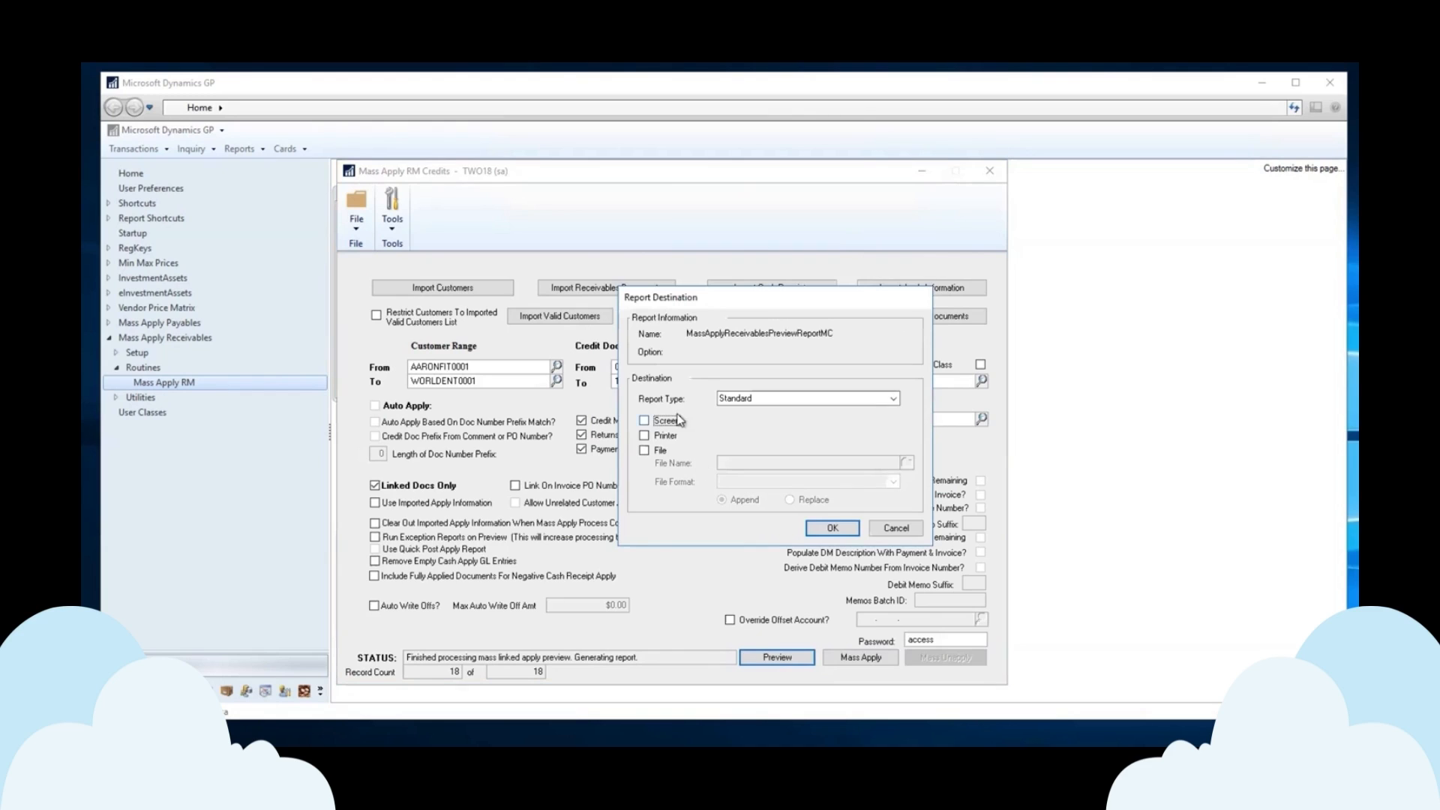
{"action": "left_click", "coordinate": [834, 525]}
{"action": "left_click_drag", "start_coordinate": [828, 508], "coordinate": [1209, 510]}
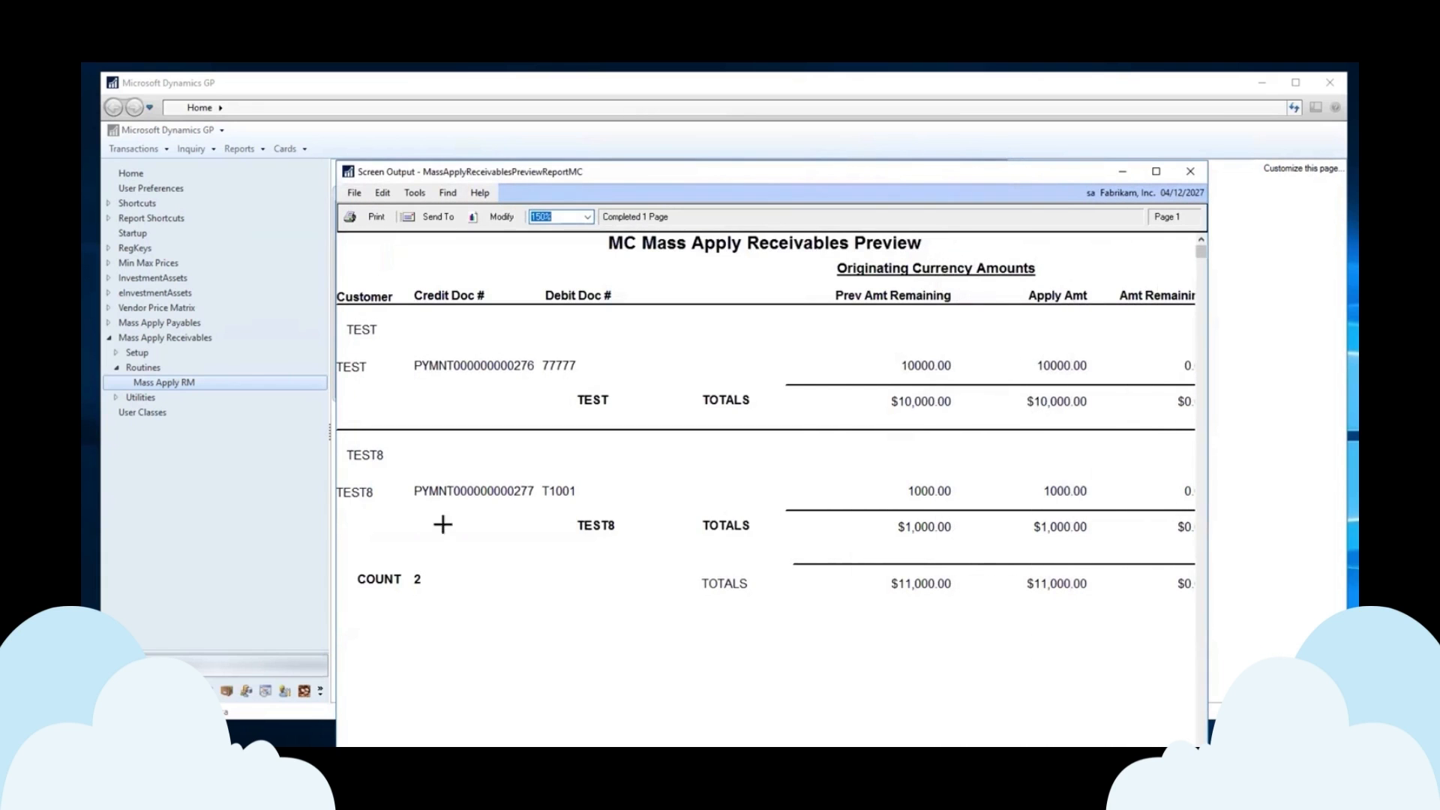
{"action": "left_click", "coordinate": [491, 491]}
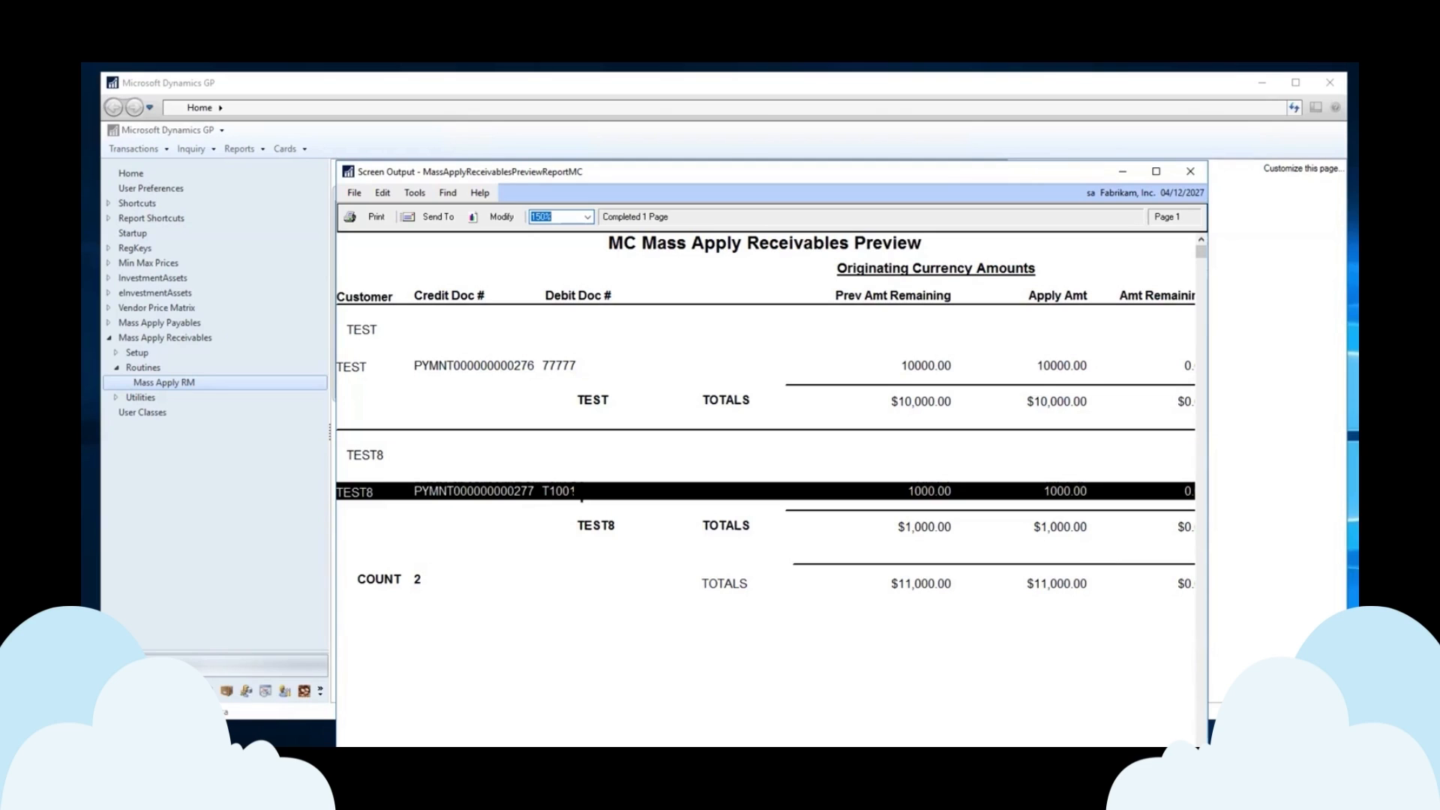
{"action": "left_click", "coordinate": [1190, 171]}
{"action": "left_click", "coordinate": [942, 167]}
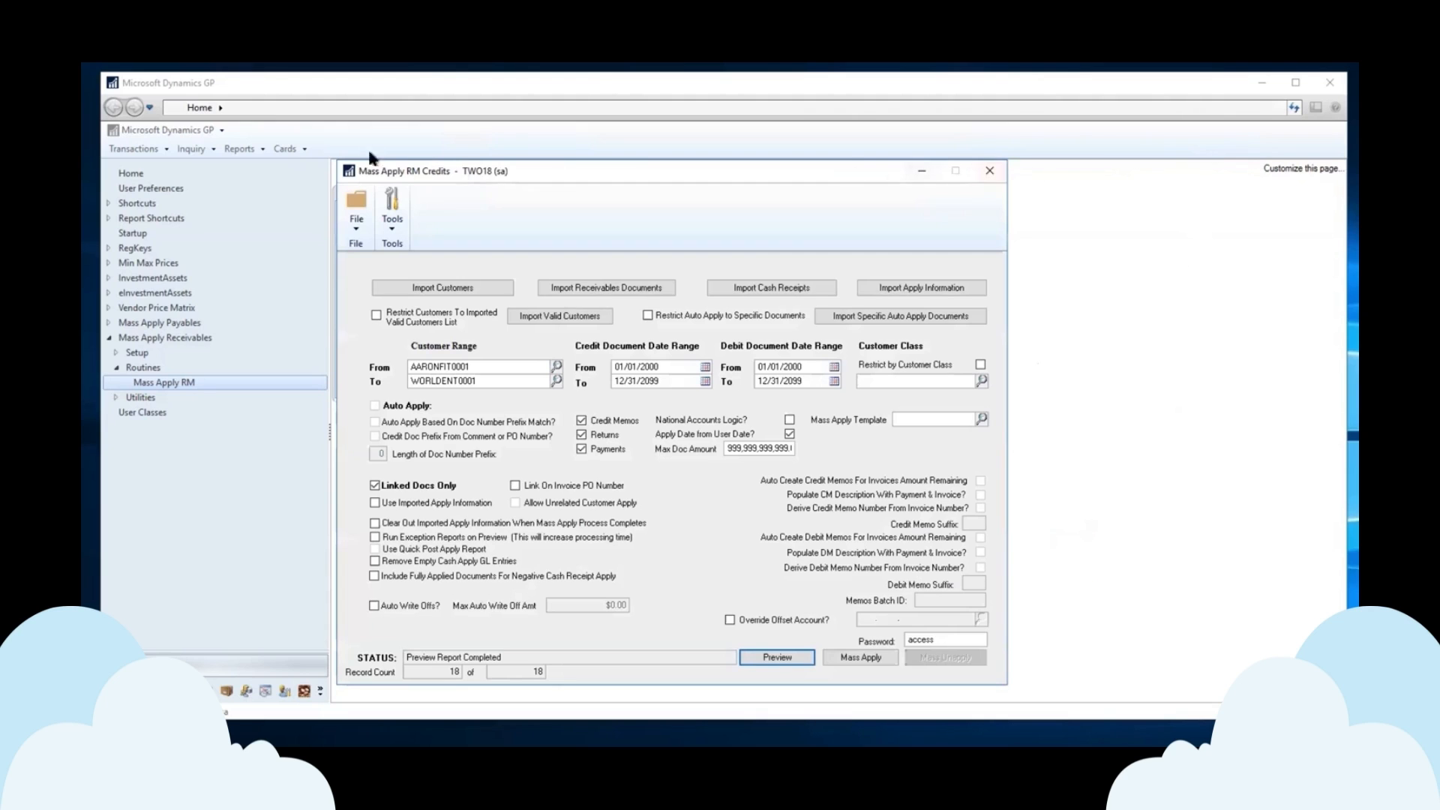
Open the Receivables Transaction Inquiry by customer for customer TEST8.
{"action": "left_click", "coordinate": [193, 149]}
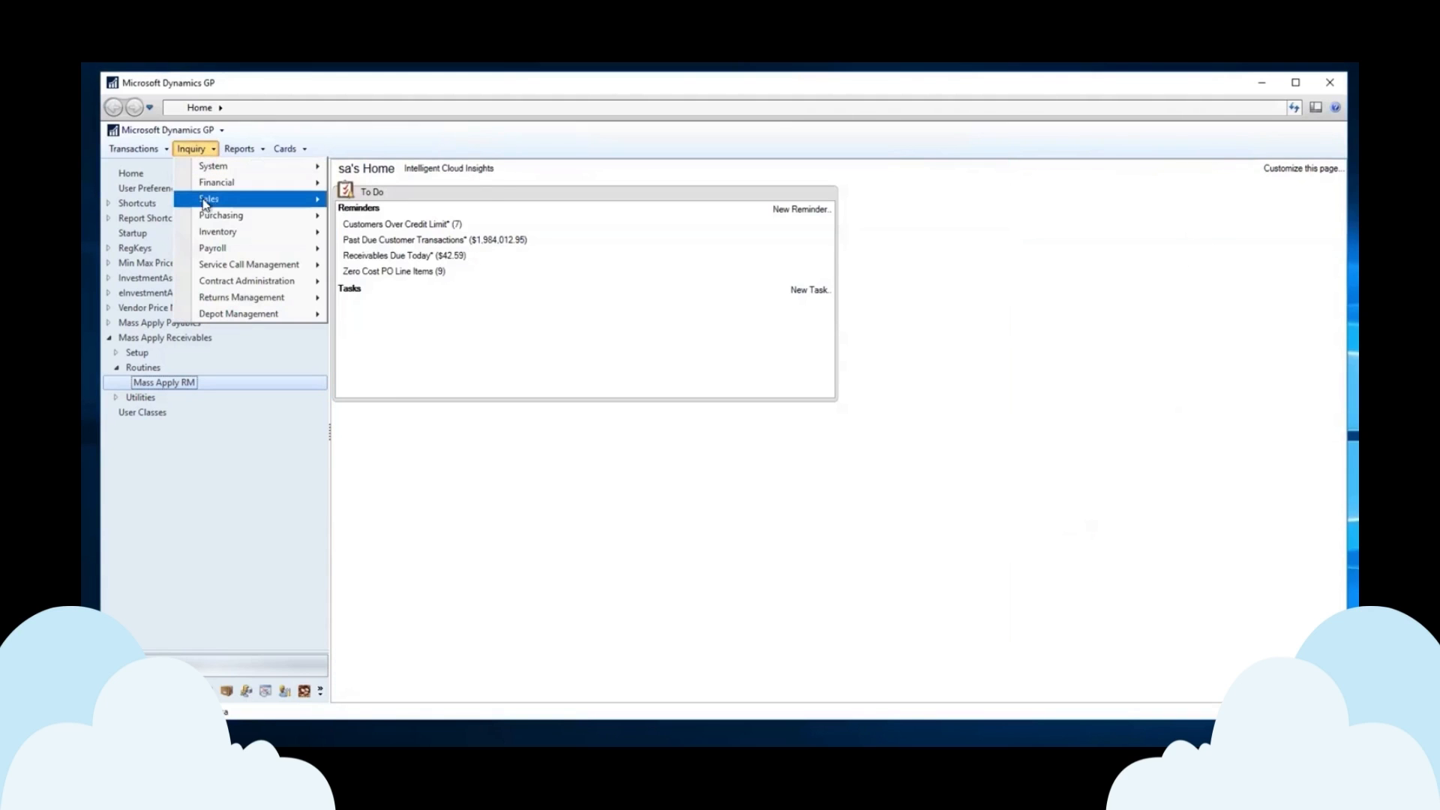
{"action": "mouse_move", "coordinate": [227, 203]}
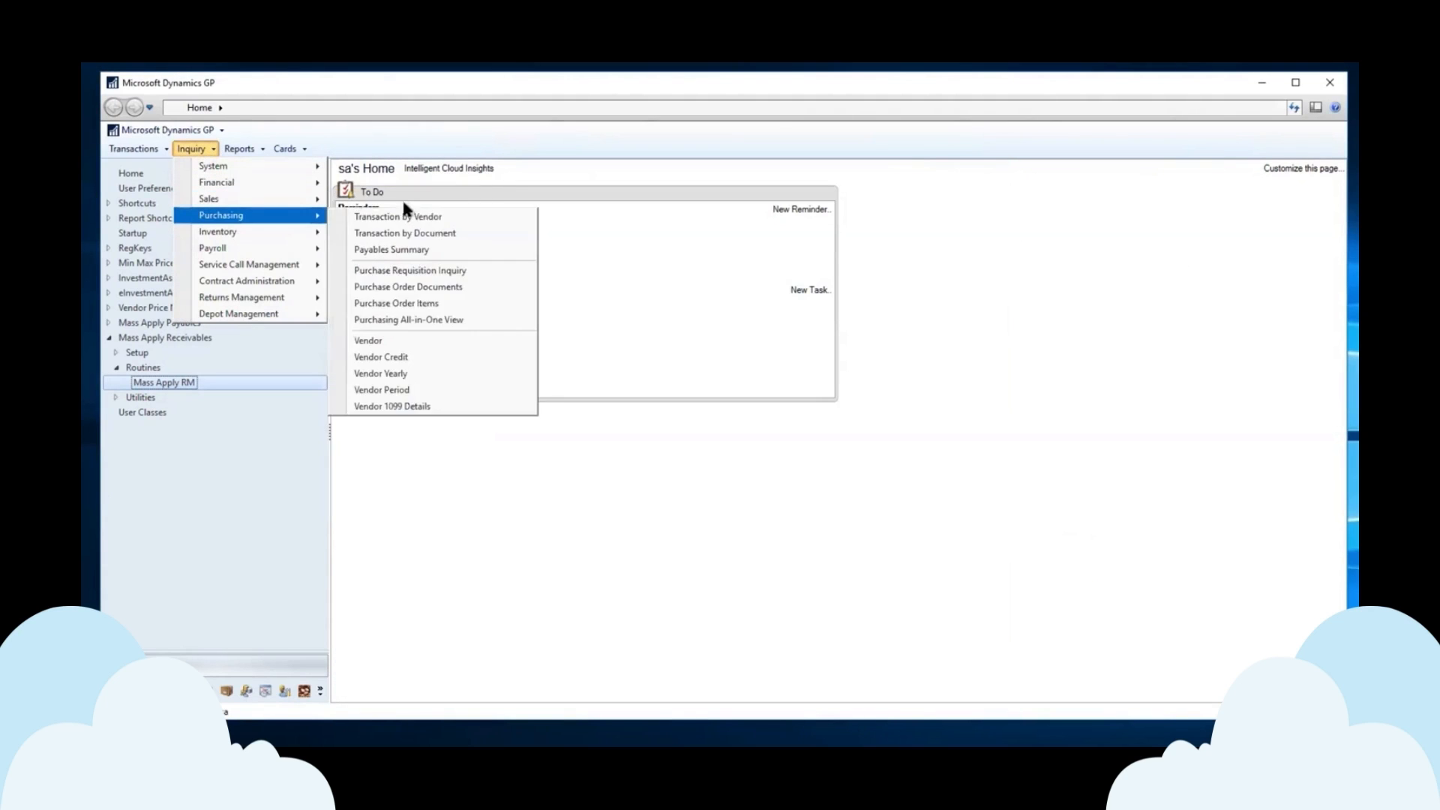
{"action": "left_click", "coordinate": [403, 201]}
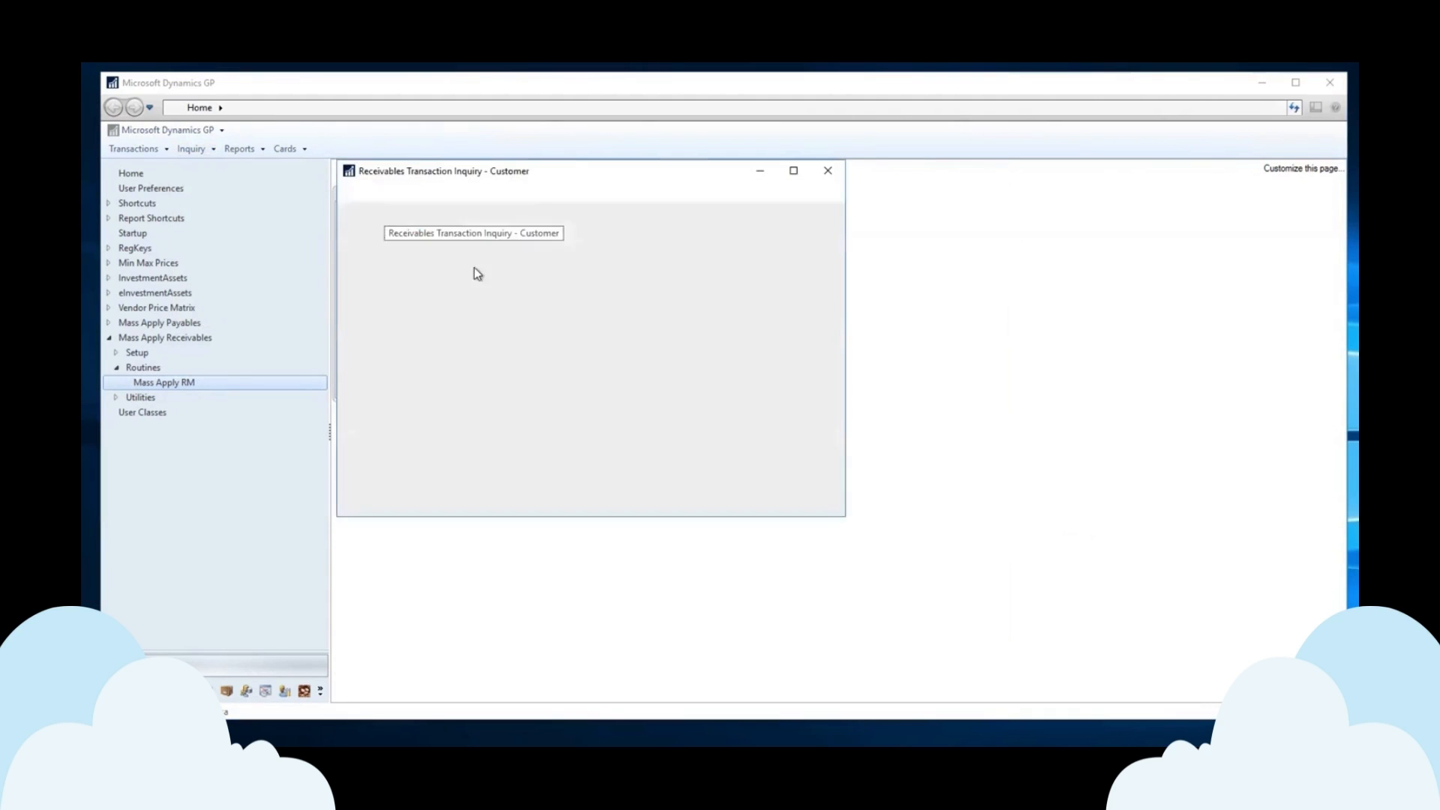
{"action": "type", "text": "TEST8"}
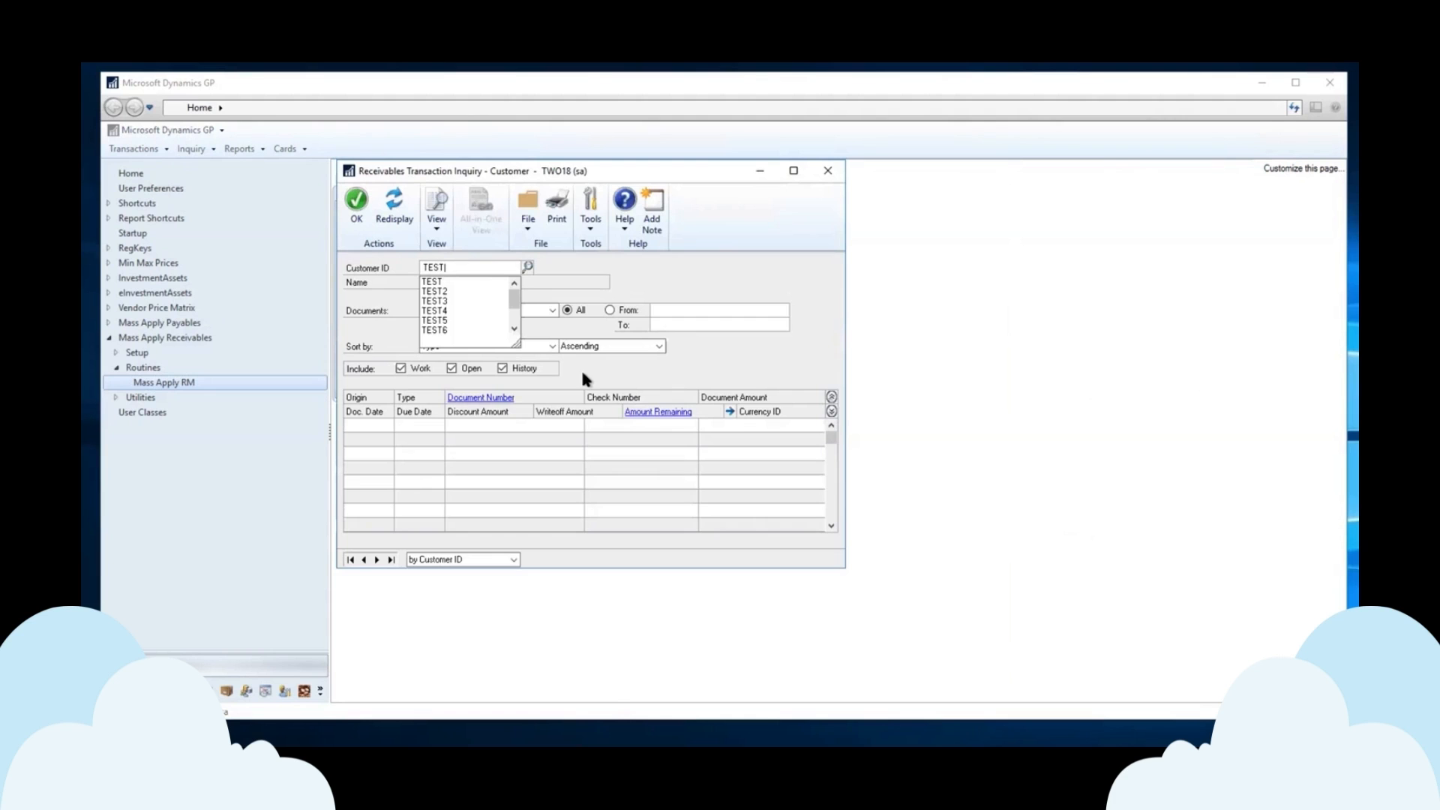
{"action": "key", "text": "Tab"}
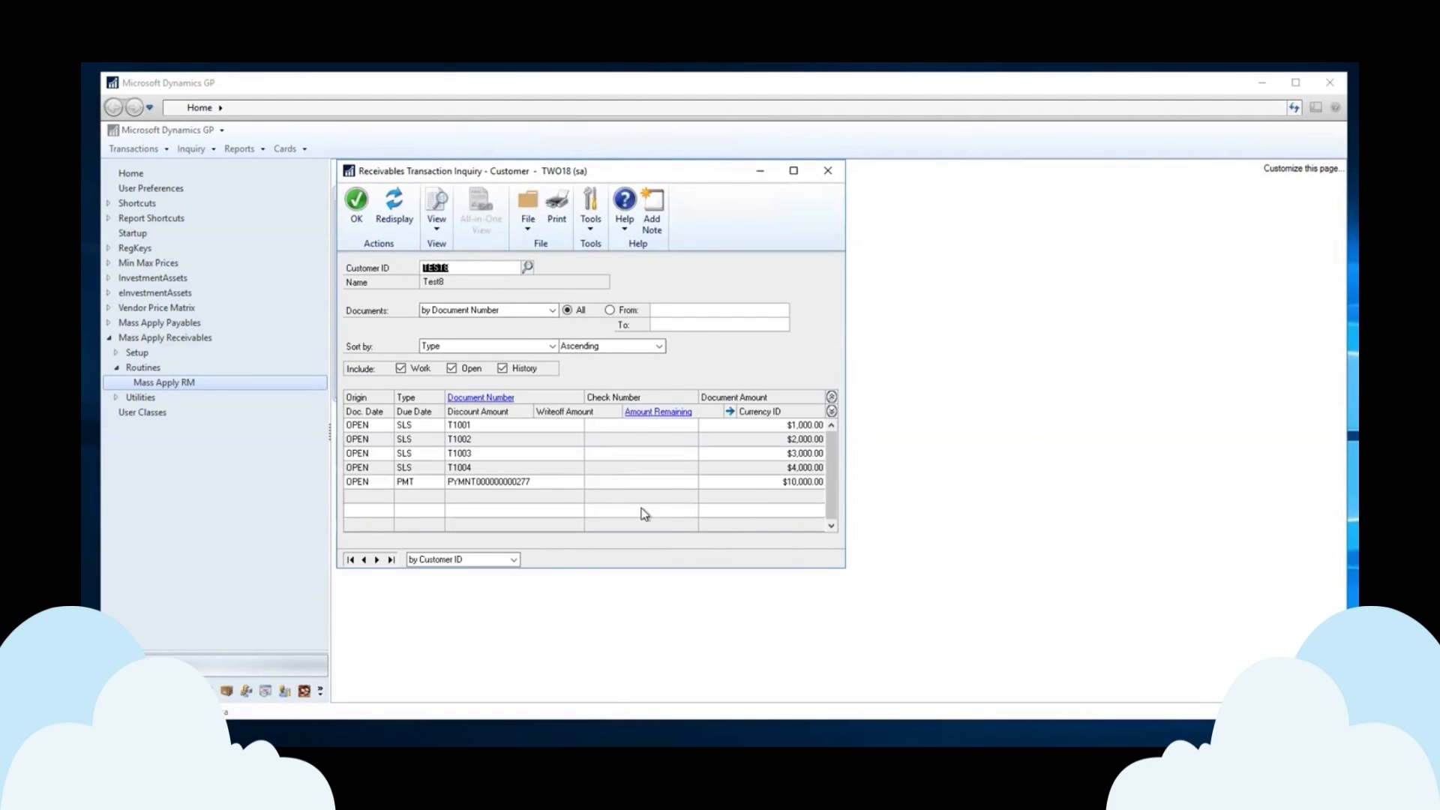
{"action": "left_click", "coordinate": [537, 481]}
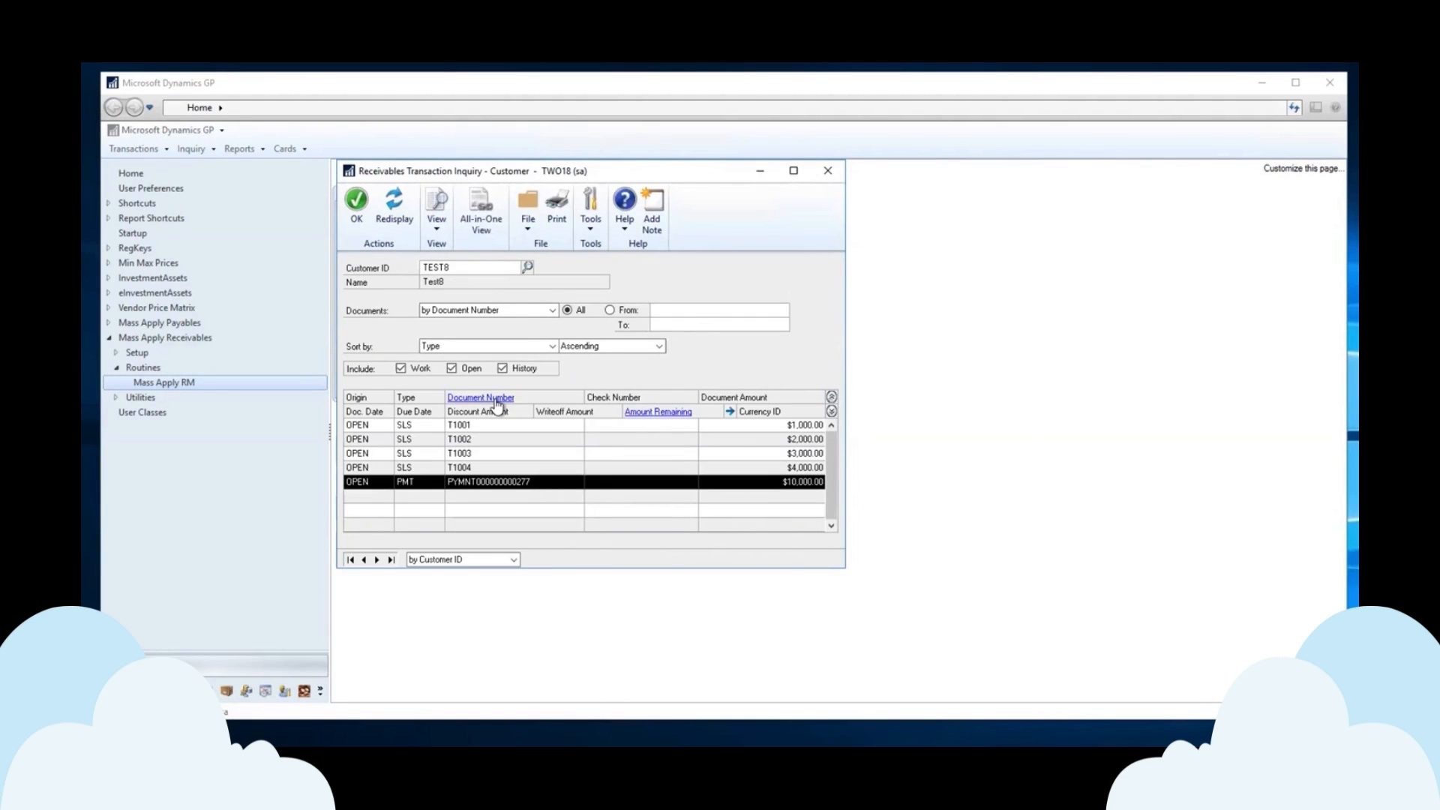
{"action": "left_click", "coordinate": [496, 399]}
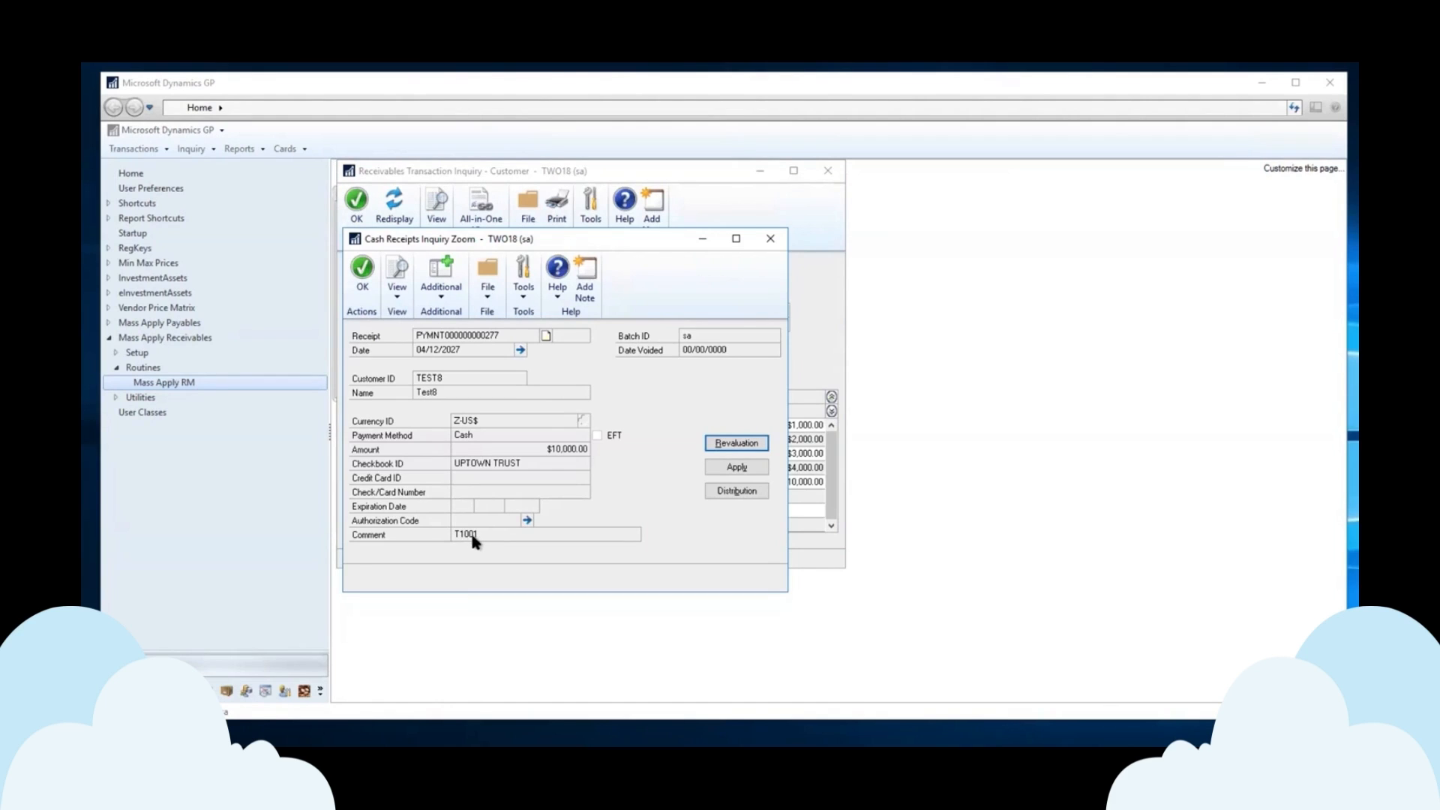
{"action": "left_click", "coordinate": [771, 238]}
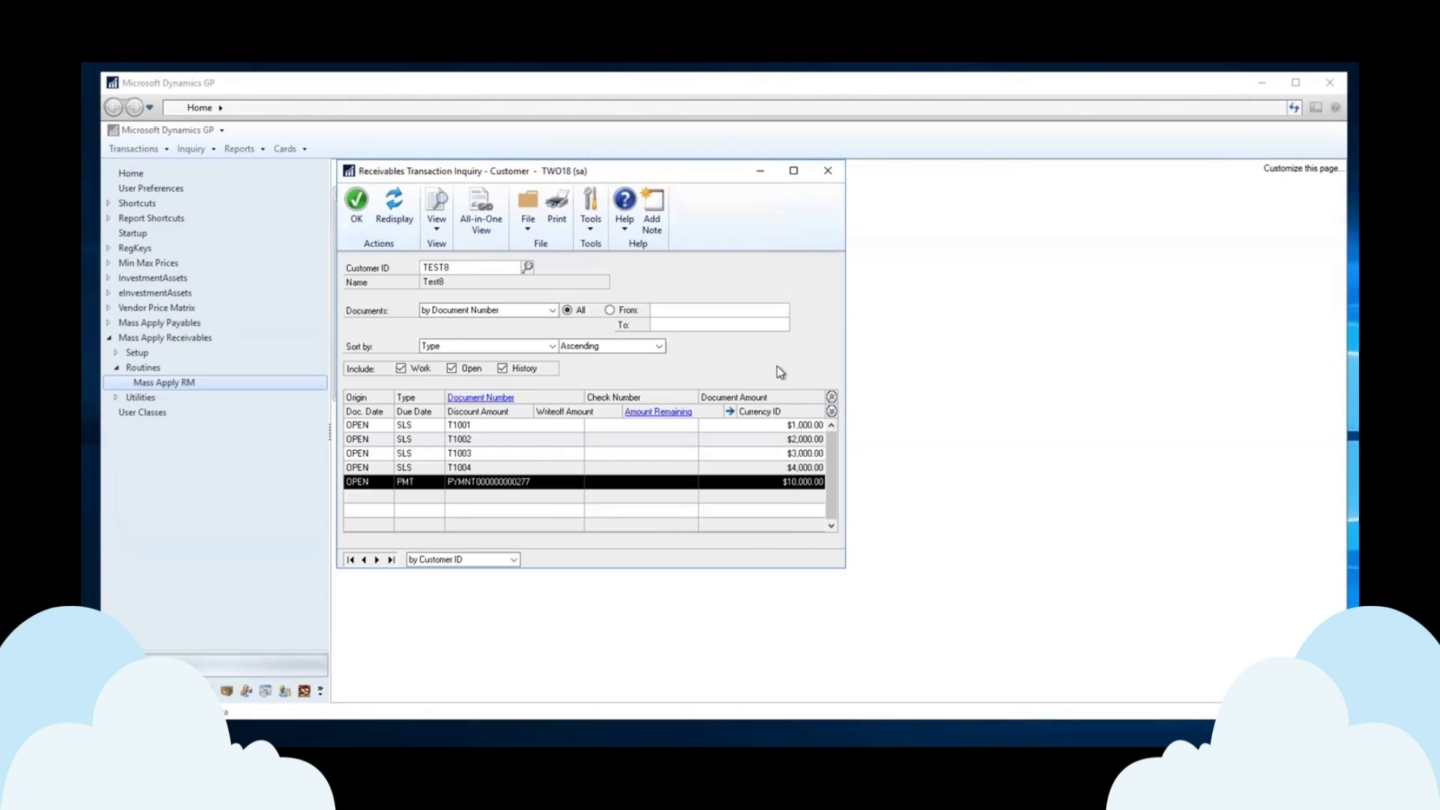
{"action": "left_click", "coordinate": [827, 175]}
{"action": "left_click", "coordinate": [828, 175]}
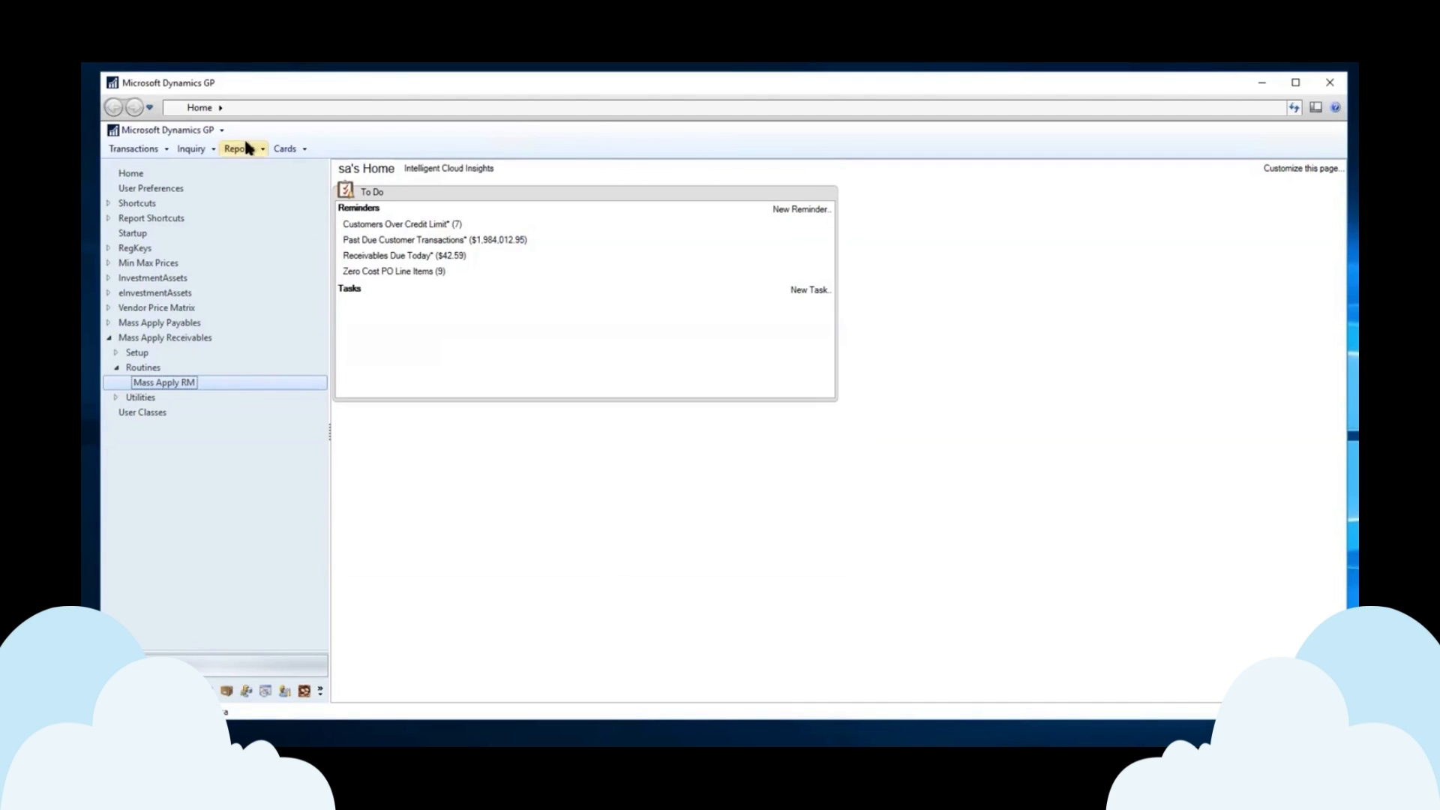
{"action": "left_click", "coordinate": [135, 148]}
{"action": "mouse_move", "coordinate": [173, 182]}
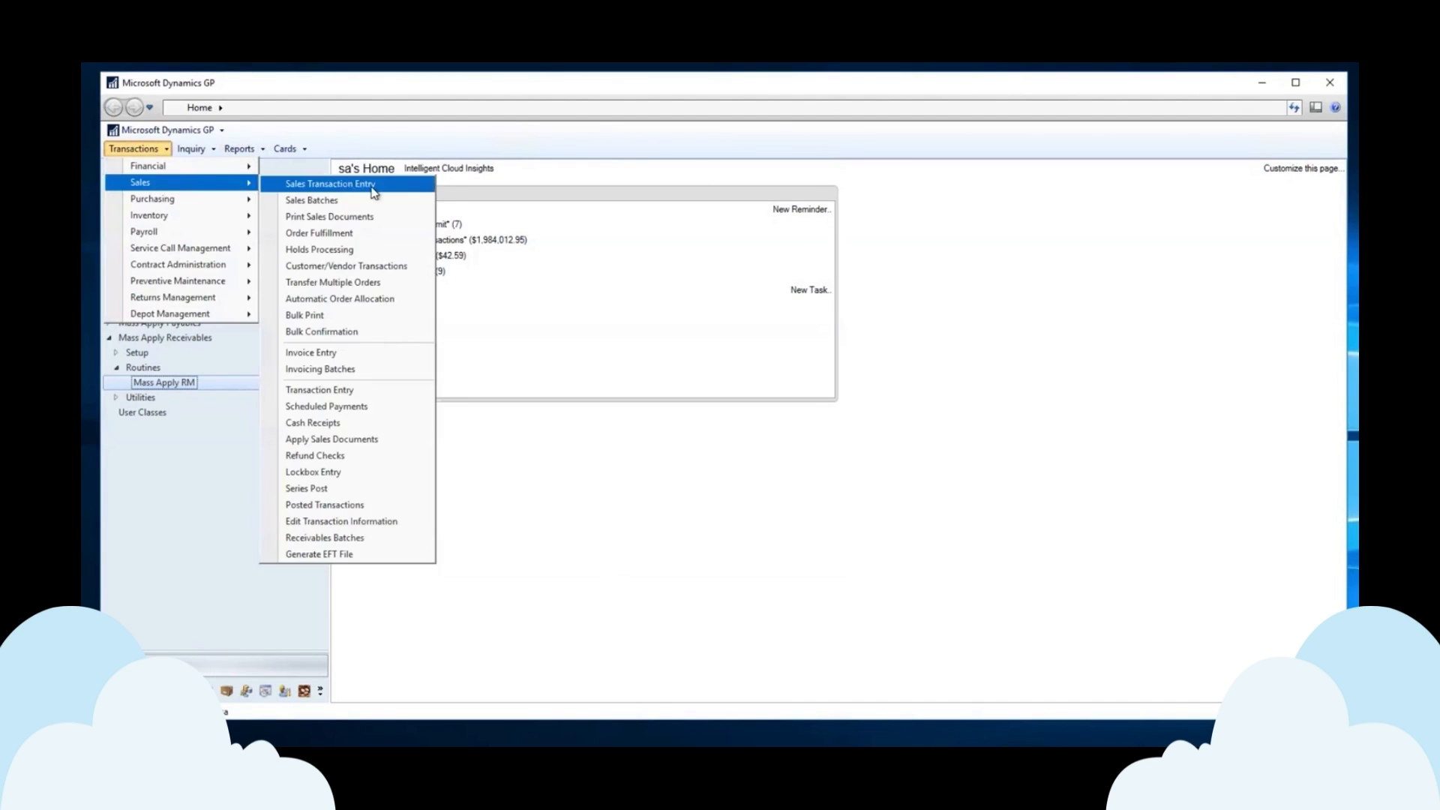
{"action": "left_click", "coordinate": [345, 389]}
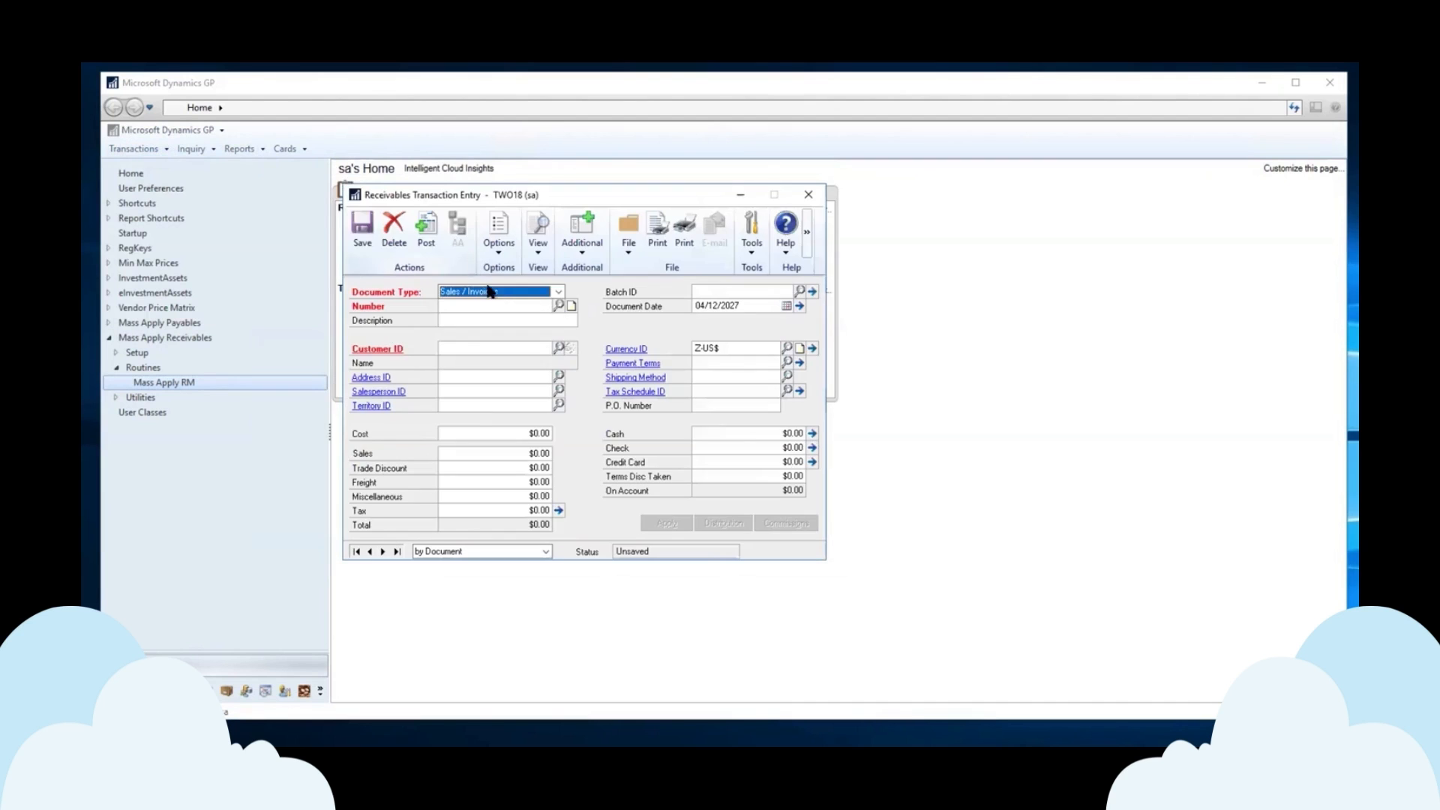
{"action": "left_click", "coordinate": [495, 298]}
{"action": "left_click", "coordinate": [484, 363]}
{"action": "left_click", "coordinate": [699, 407]}
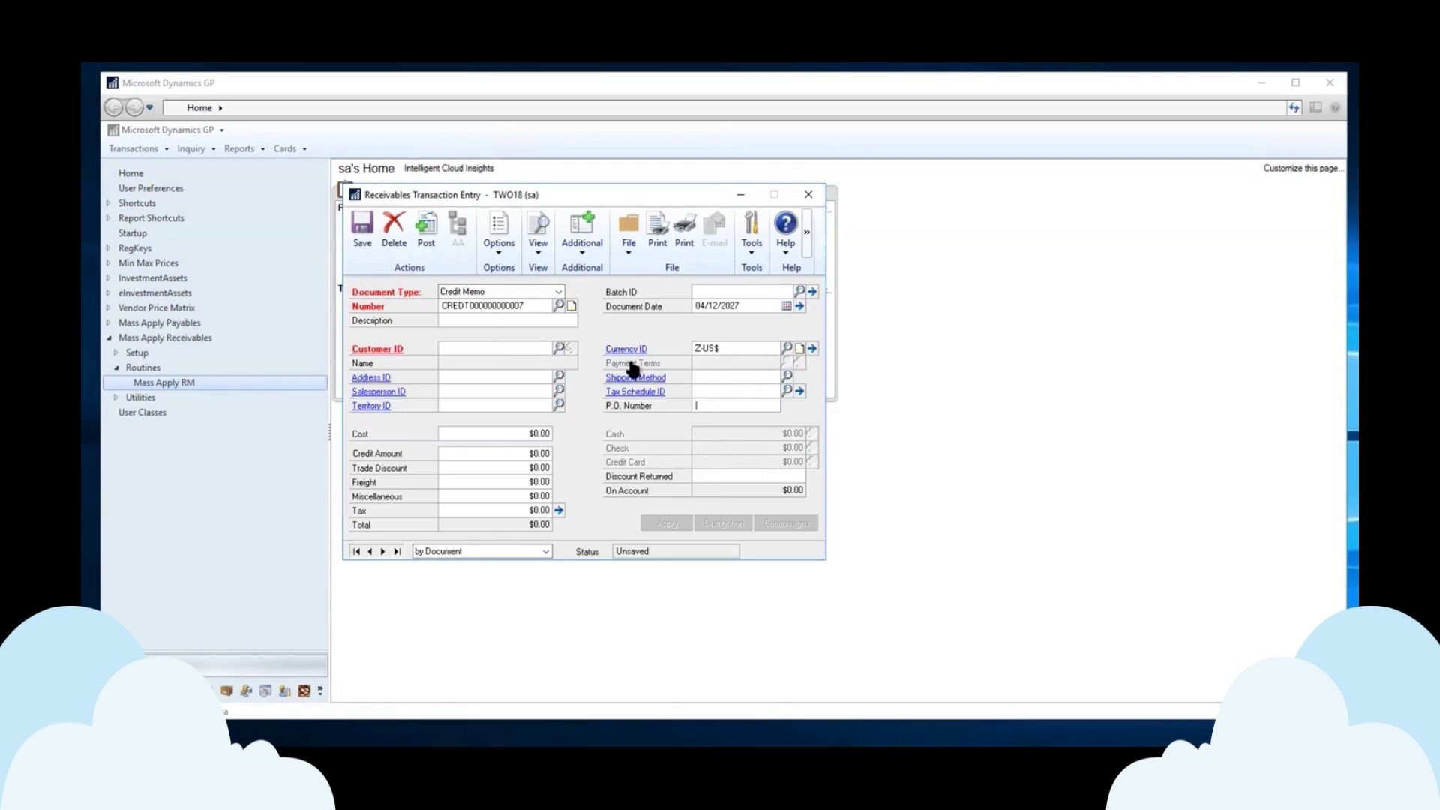
{"action": "left_click", "coordinate": [555, 292]}
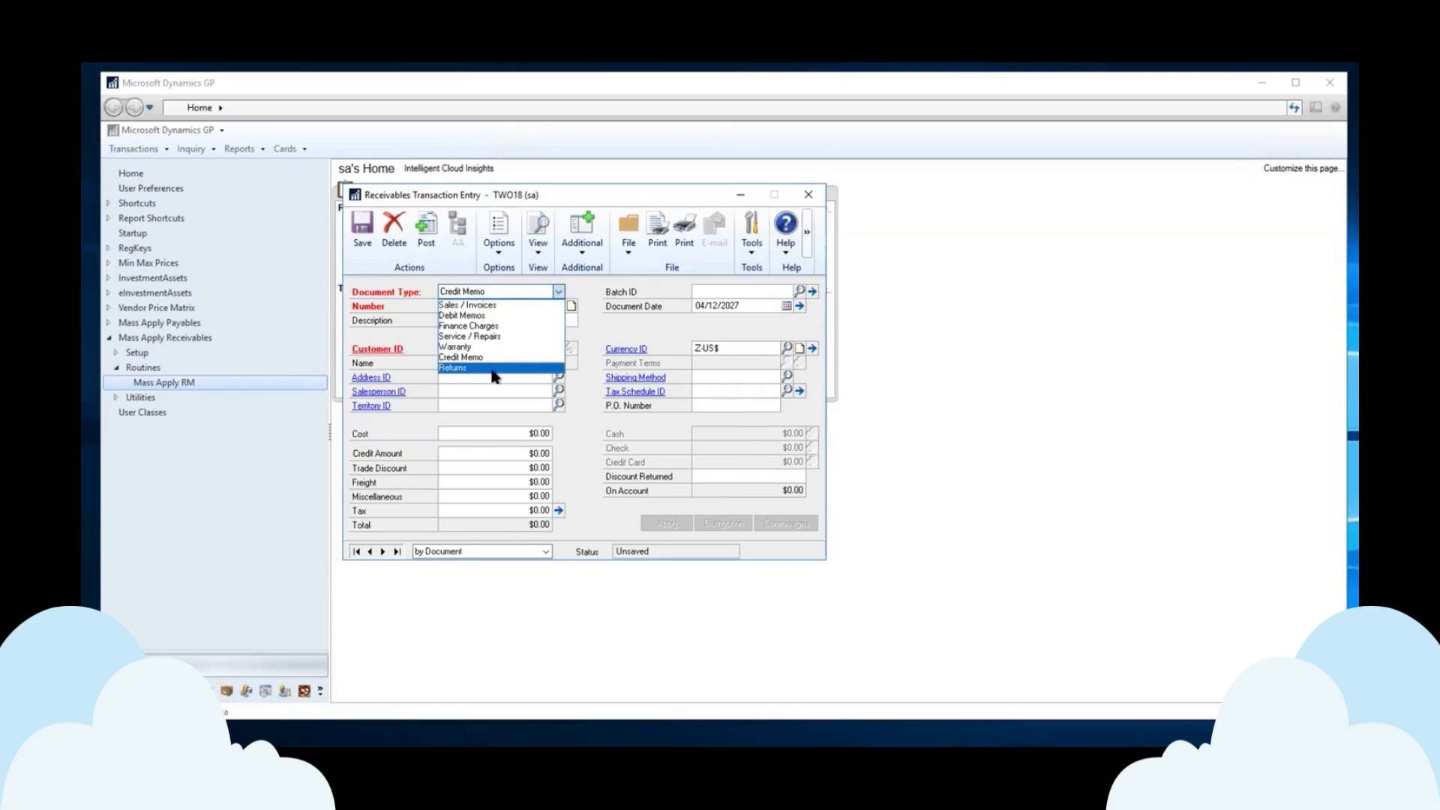
{"action": "left_click", "coordinate": [492, 369]}
{"action": "left_click", "coordinate": [707, 406]}
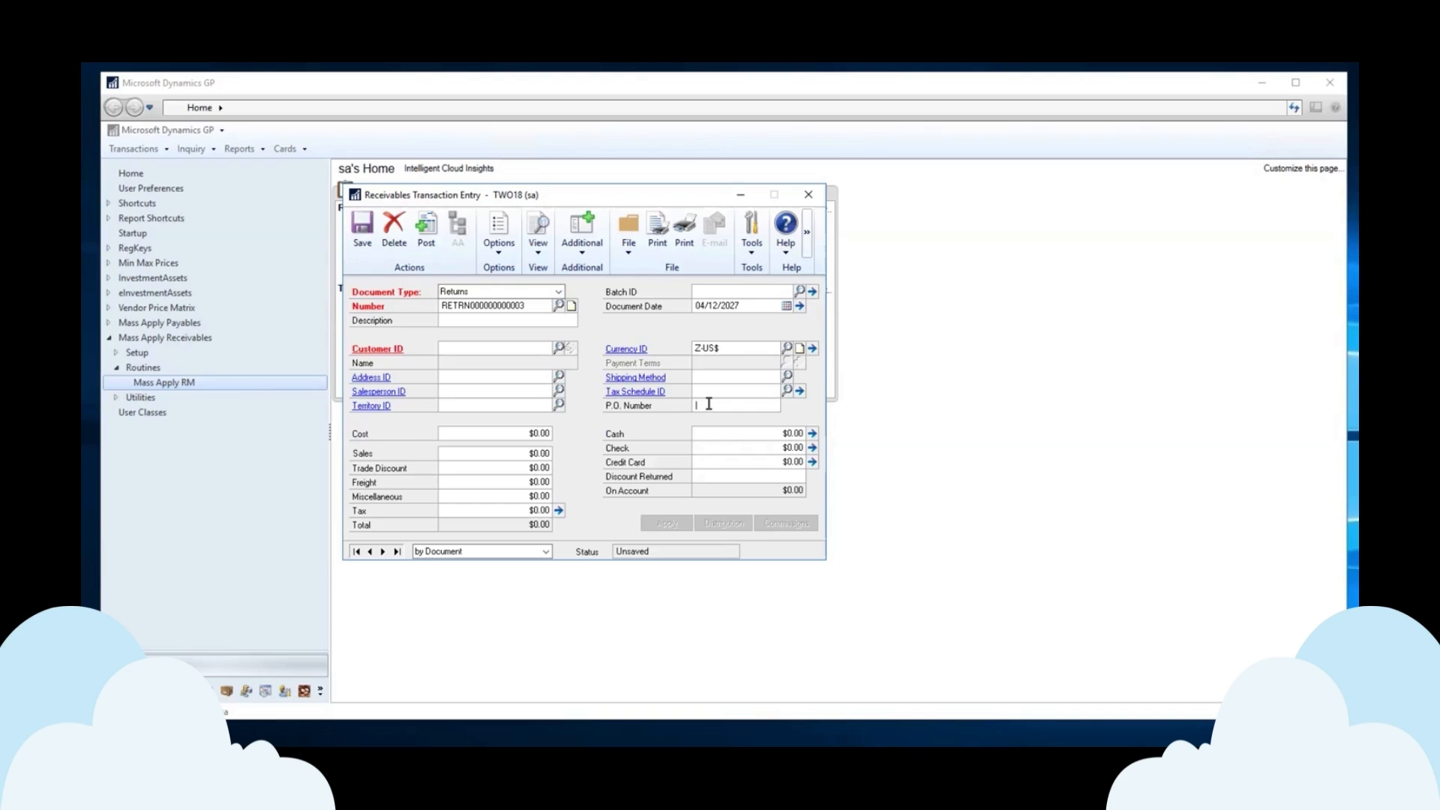
{"action": "left_click", "coordinate": [814, 198]}
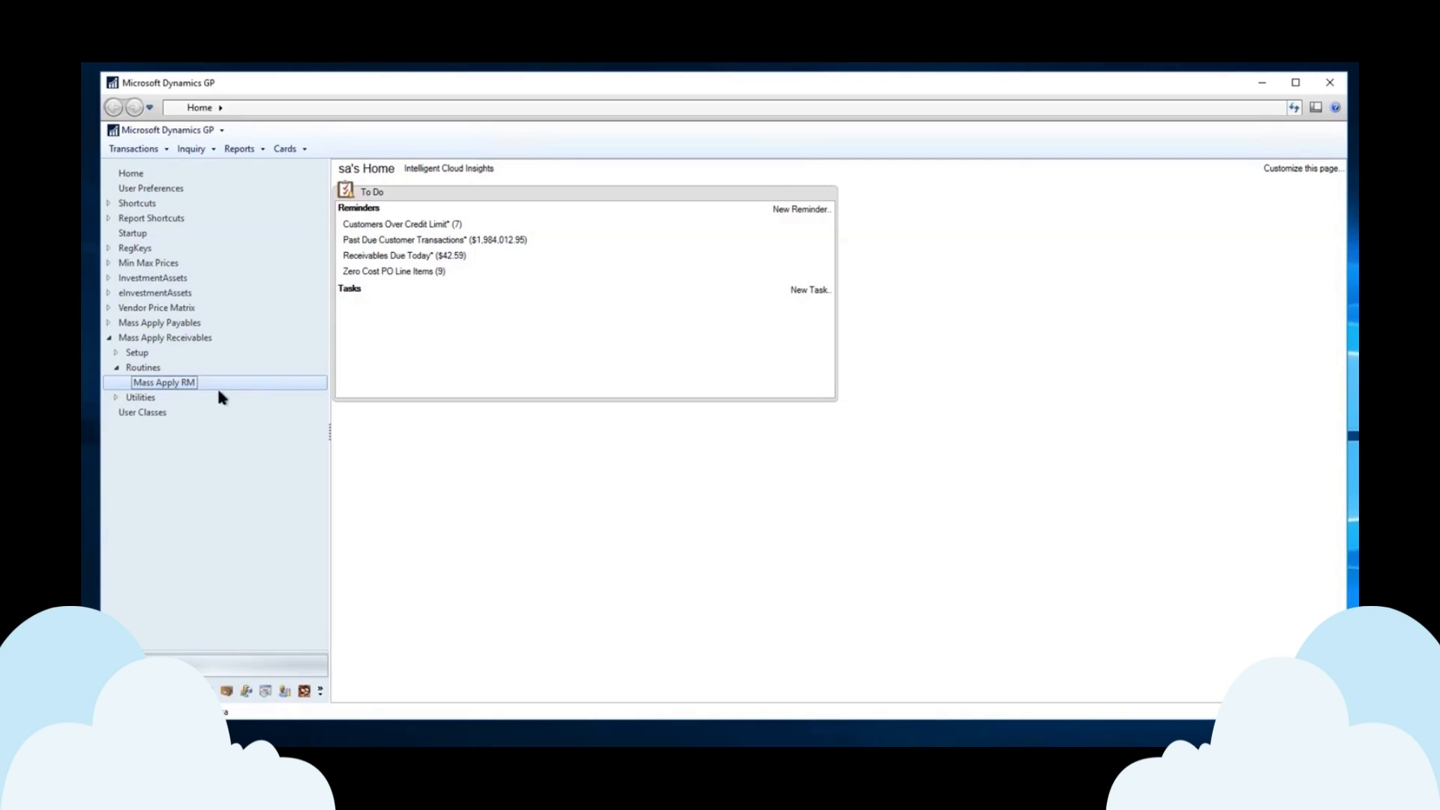
Rerun the mass apply preview on screen, reviewing the $11,000.00 applied to 77777 and TEST8.
{"action": "left_click", "coordinate": [196, 383]}
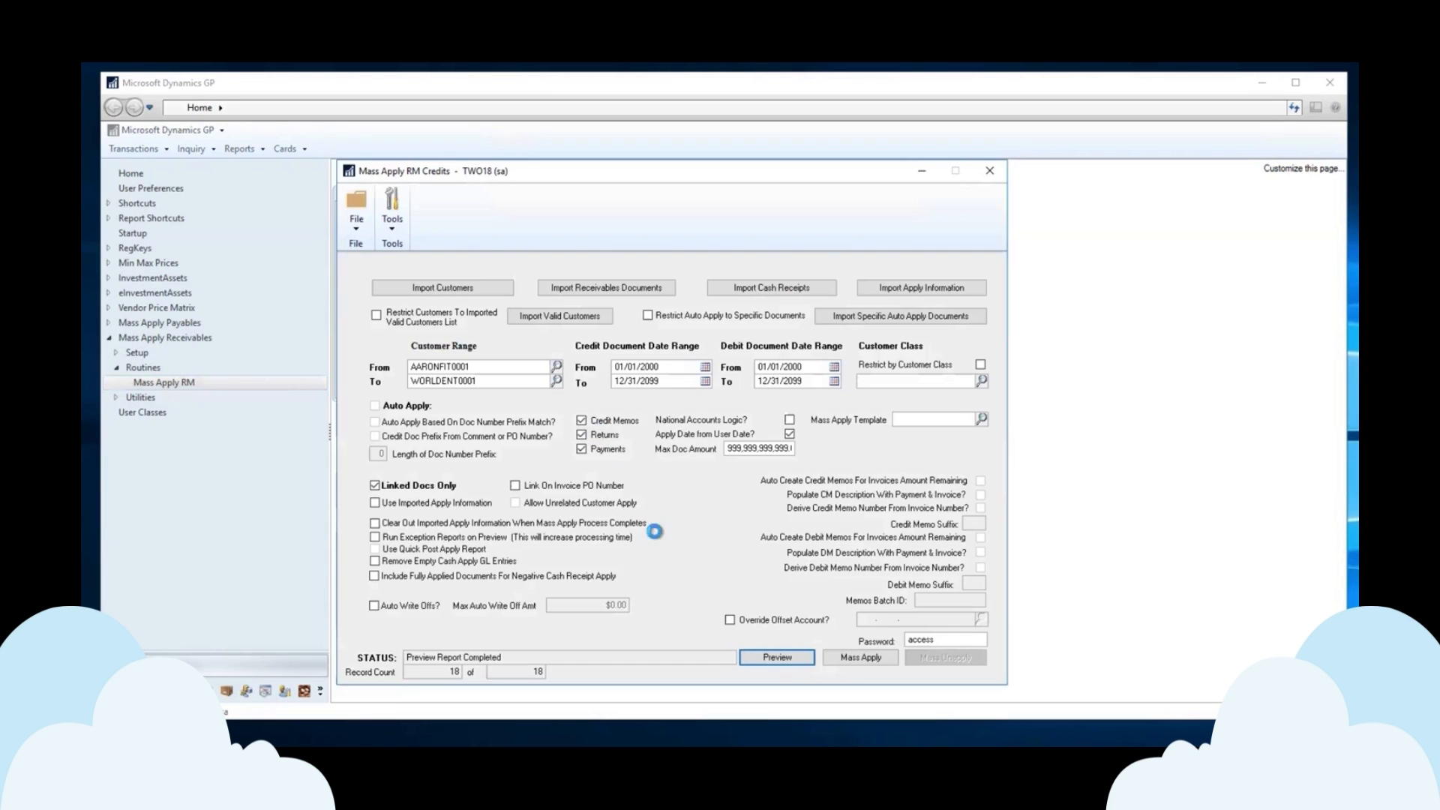
{"action": "left_click", "coordinate": [774, 658]}
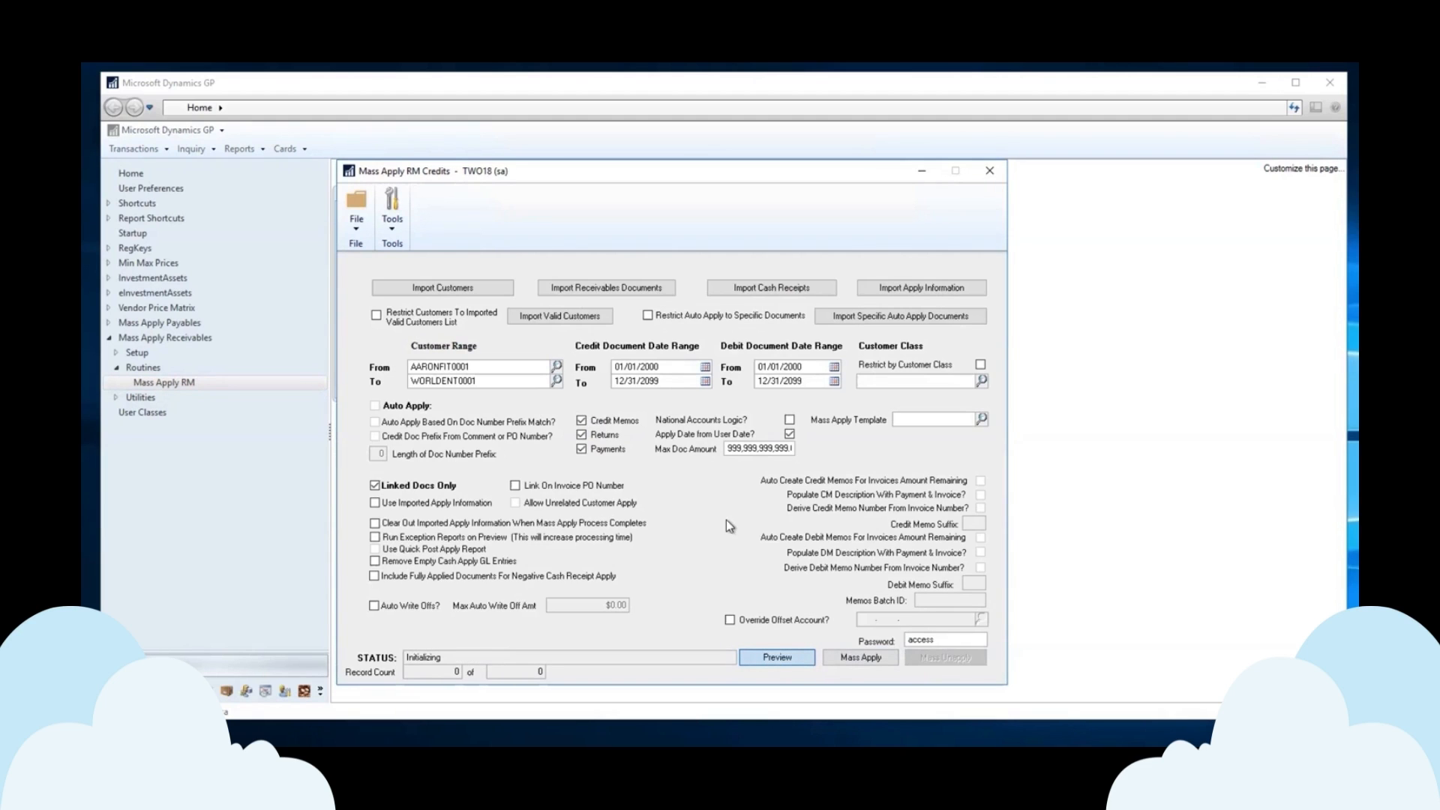
{"action": "left_click", "coordinate": [774, 657]}
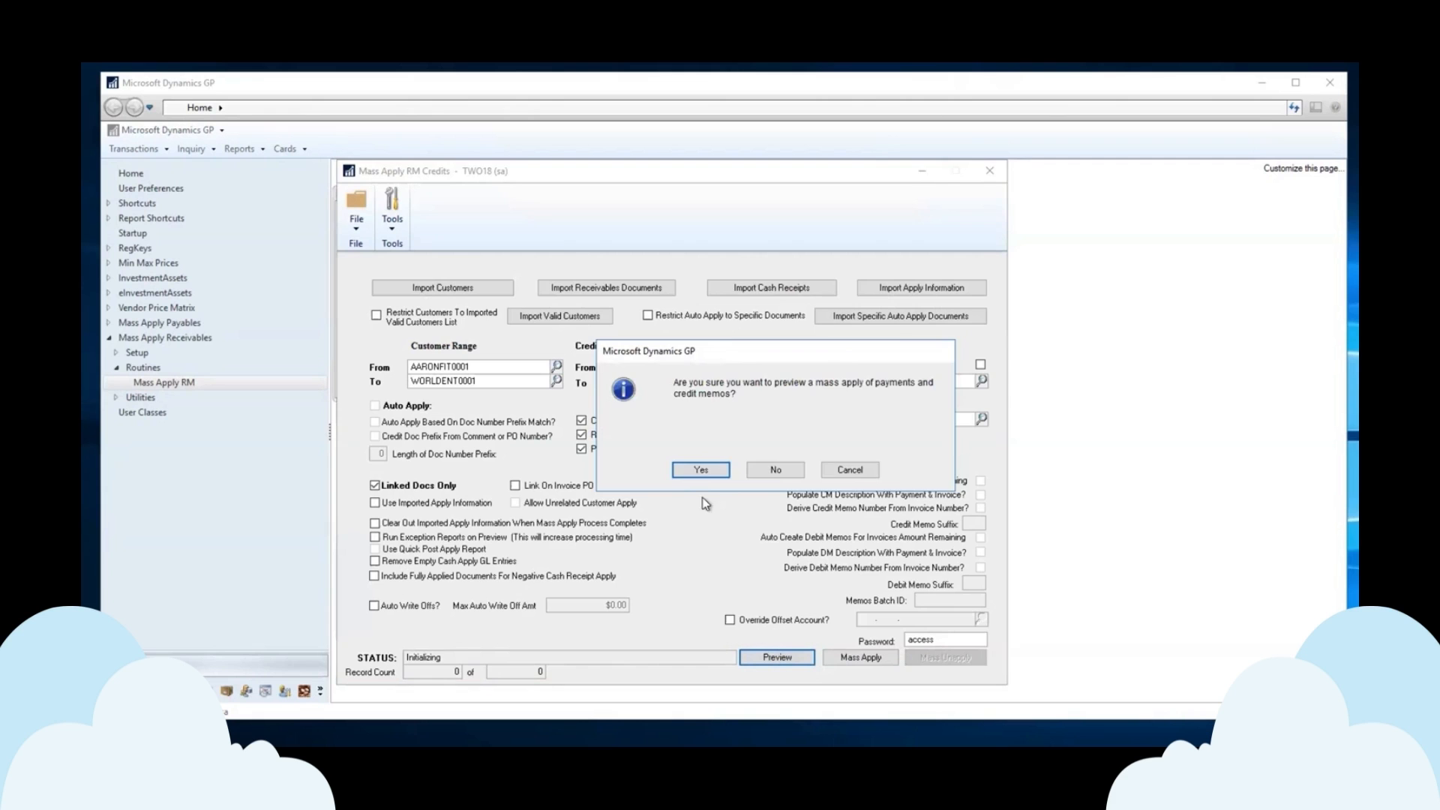
{"action": "left_click", "coordinate": [701, 470]}
{"action": "left_click", "coordinate": [663, 421]}
{"action": "left_click", "coordinate": [831, 528]}
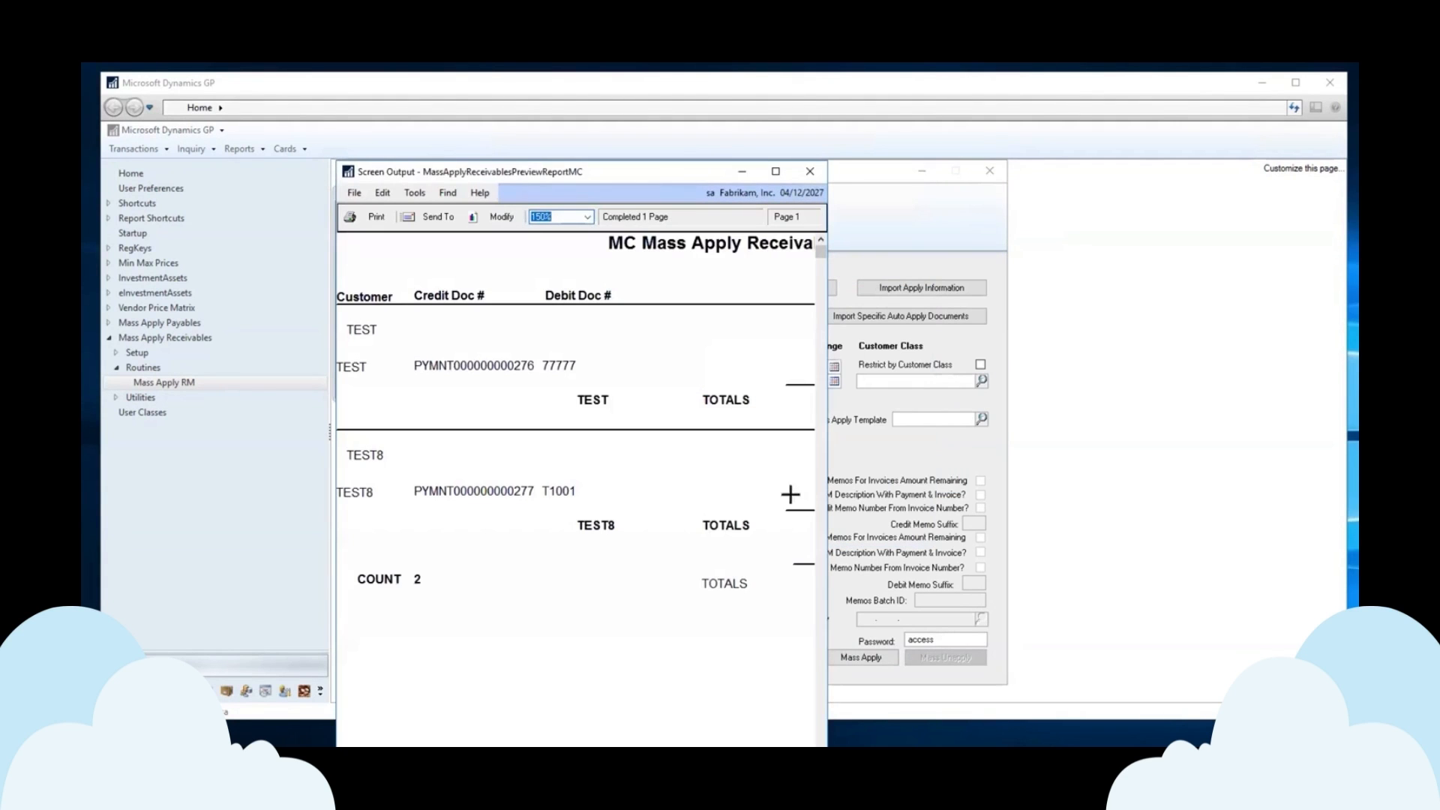
{"action": "left_click_drag", "start_coordinate": [828, 468], "coordinate": [1311, 509]}
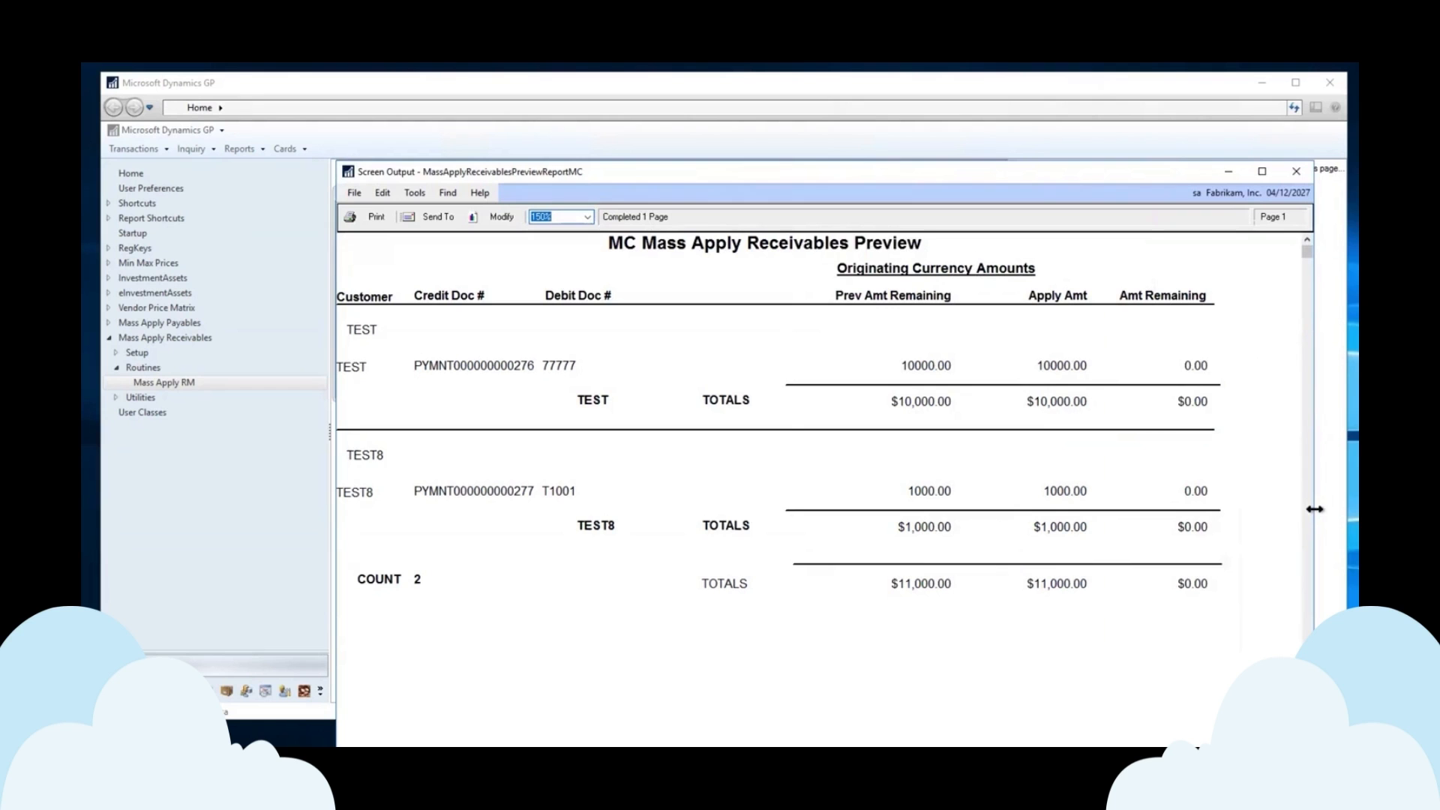
{"action": "left_click", "coordinate": [1297, 171]}
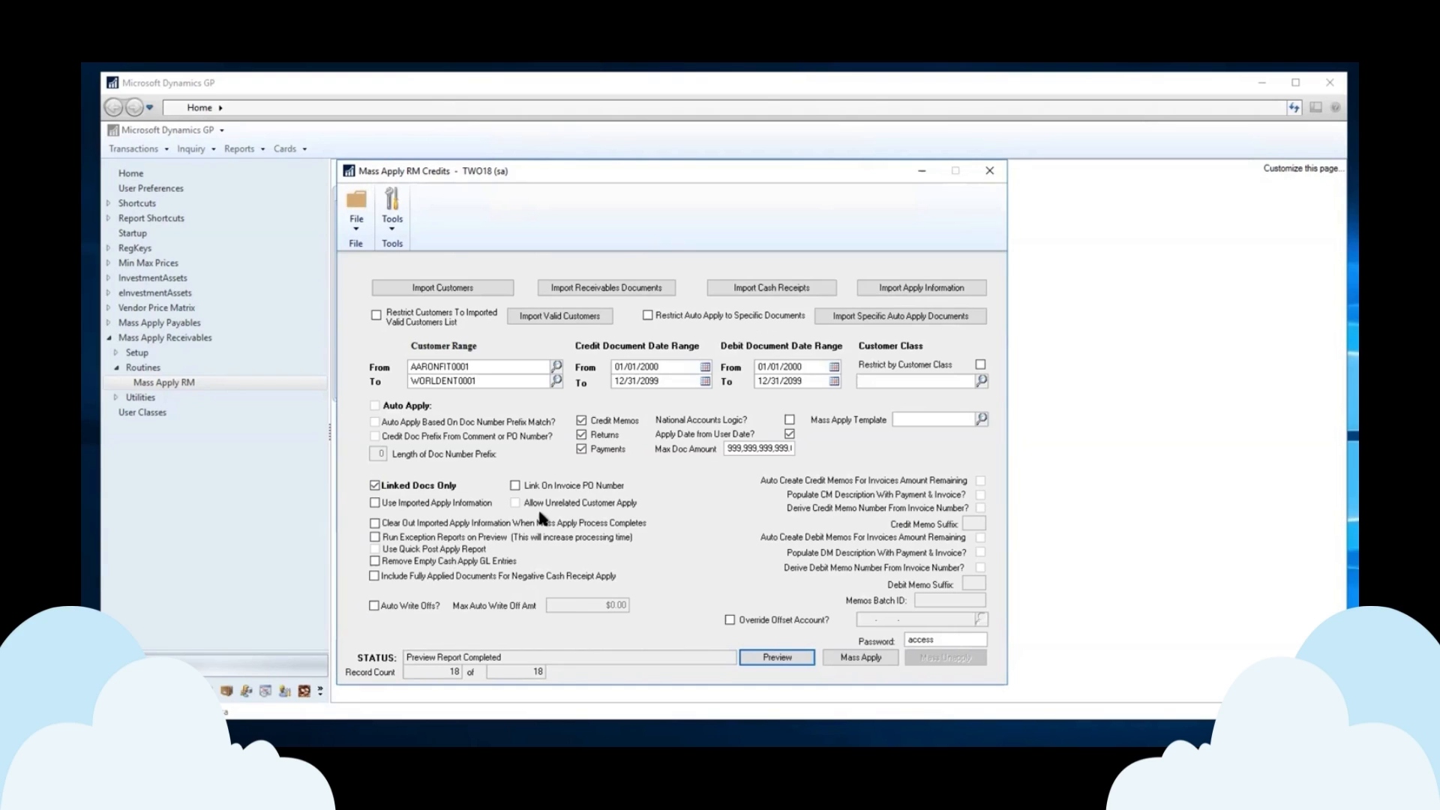
Turn off Linked Docs Only, set prefix length 3 with prefix-match auto apply, and include Returns.
{"action": "left_click", "coordinate": [375, 486]}
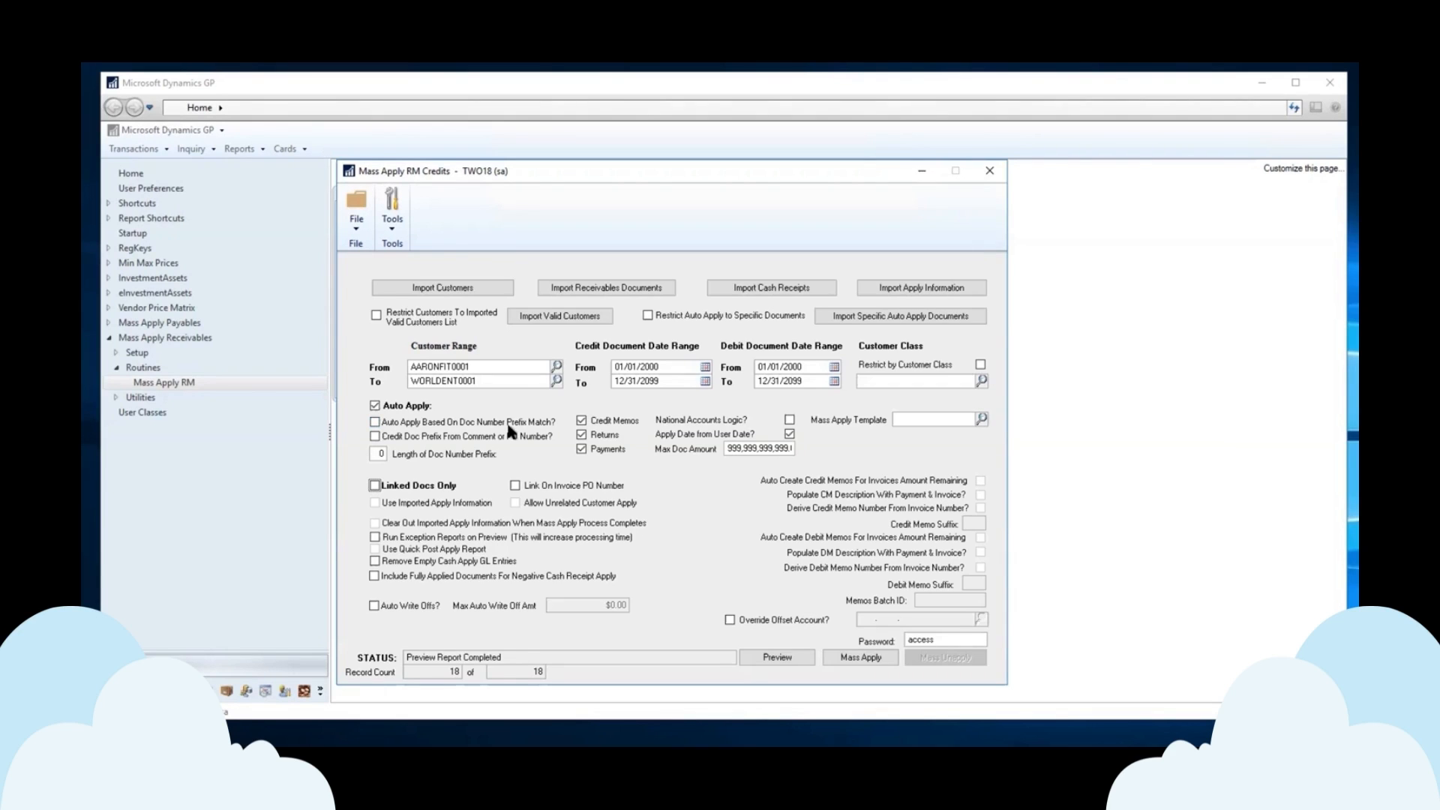
{"action": "left_click", "coordinate": [379, 453]}
{"action": "type", "text": "3"}
{"action": "left_click", "coordinate": [375, 422]}
{"action": "left_click", "coordinate": [582, 448]}
{"action": "left_click", "coordinate": [582, 436]}
Check Restrict by Customer Class and look over the Customer Classes list before closing it.
{"action": "left_click", "coordinate": [980, 365]}
{"action": "left_click", "coordinate": [982, 381]}
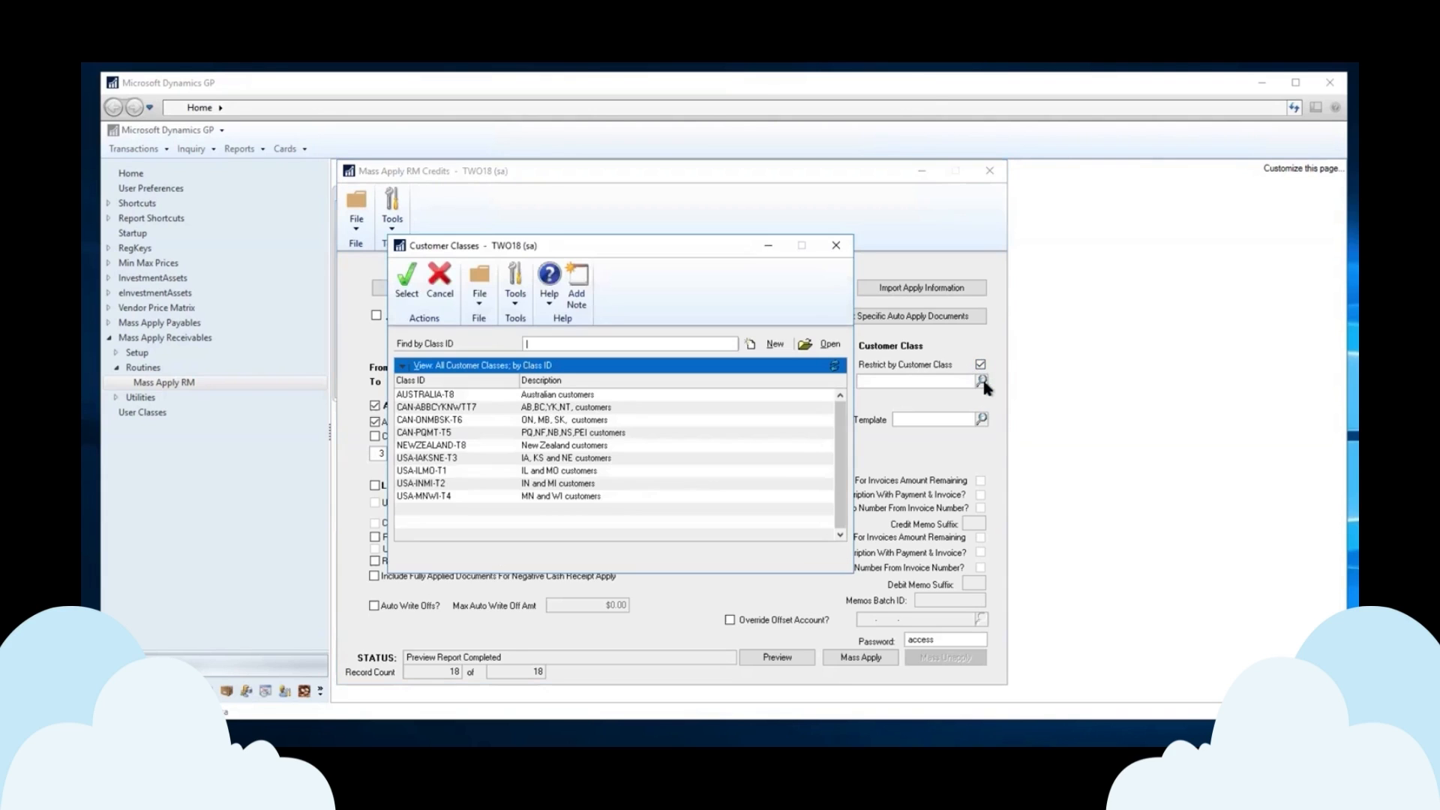
{"action": "left_click", "coordinate": [836, 245]}
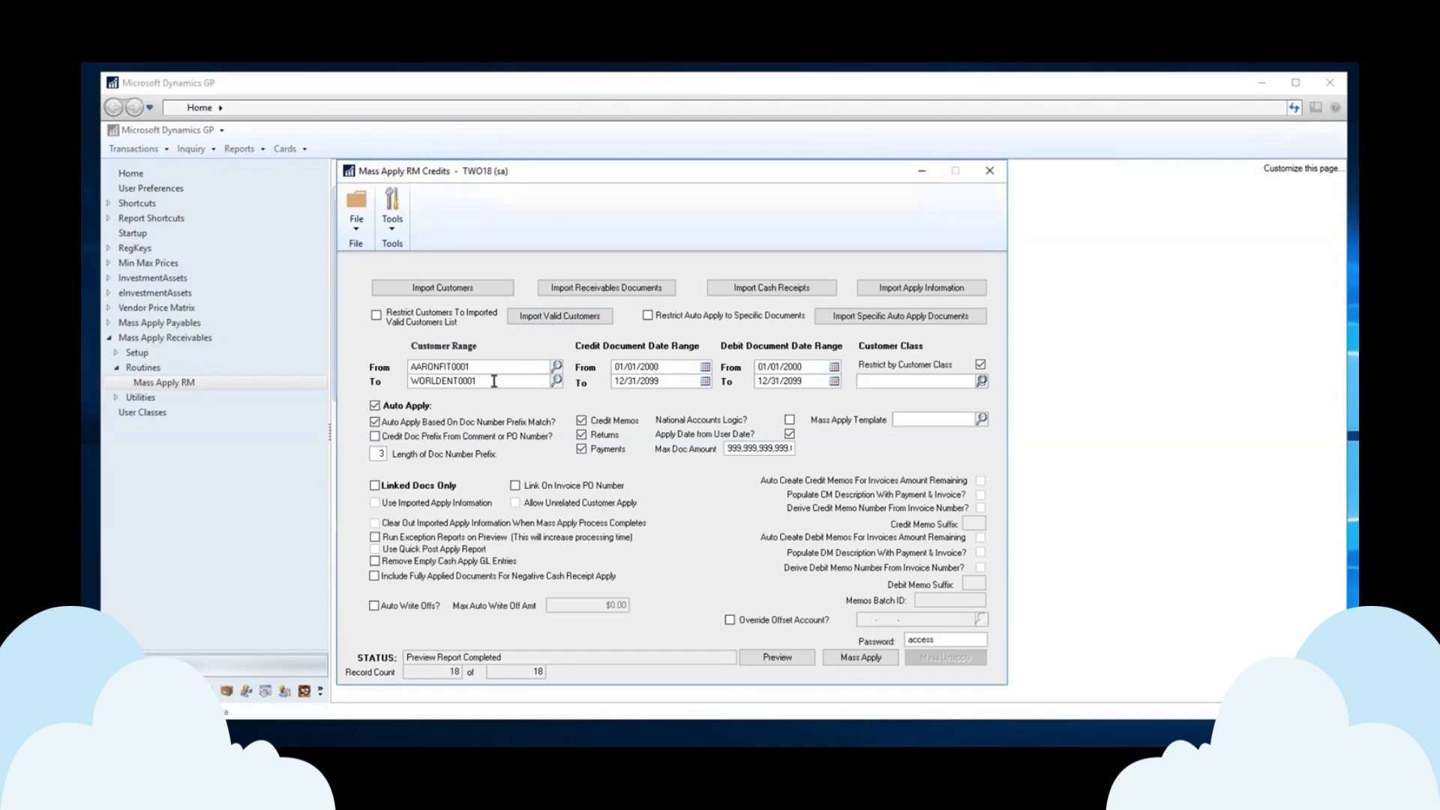
Restrict to the imported valid customers list, import it, and restrict auto apply to specific documents.
{"action": "left_click", "coordinate": [377, 316]}
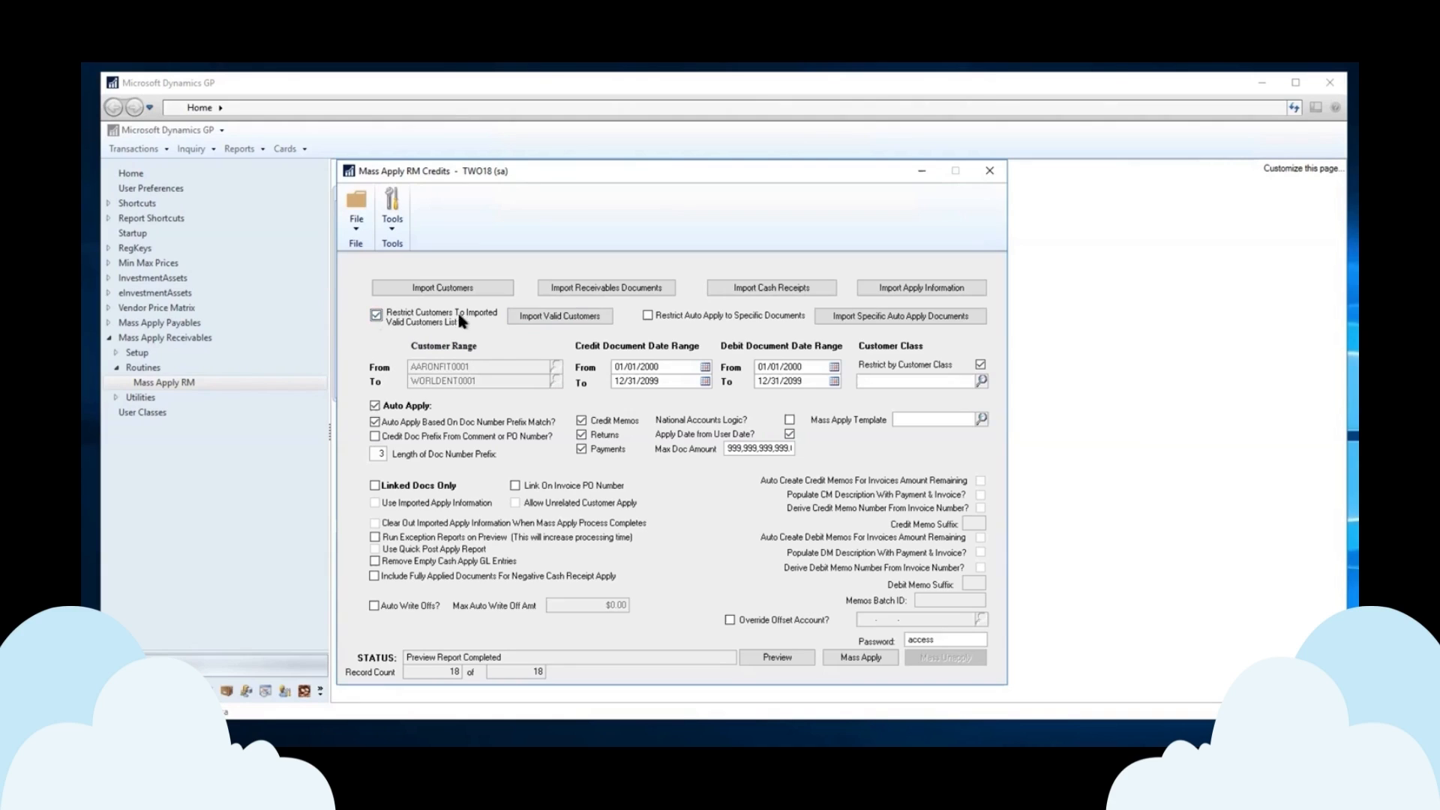
{"action": "left_click", "coordinate": [547, 318]}
{"action": "left_click", "coordinate": [649, 316]}
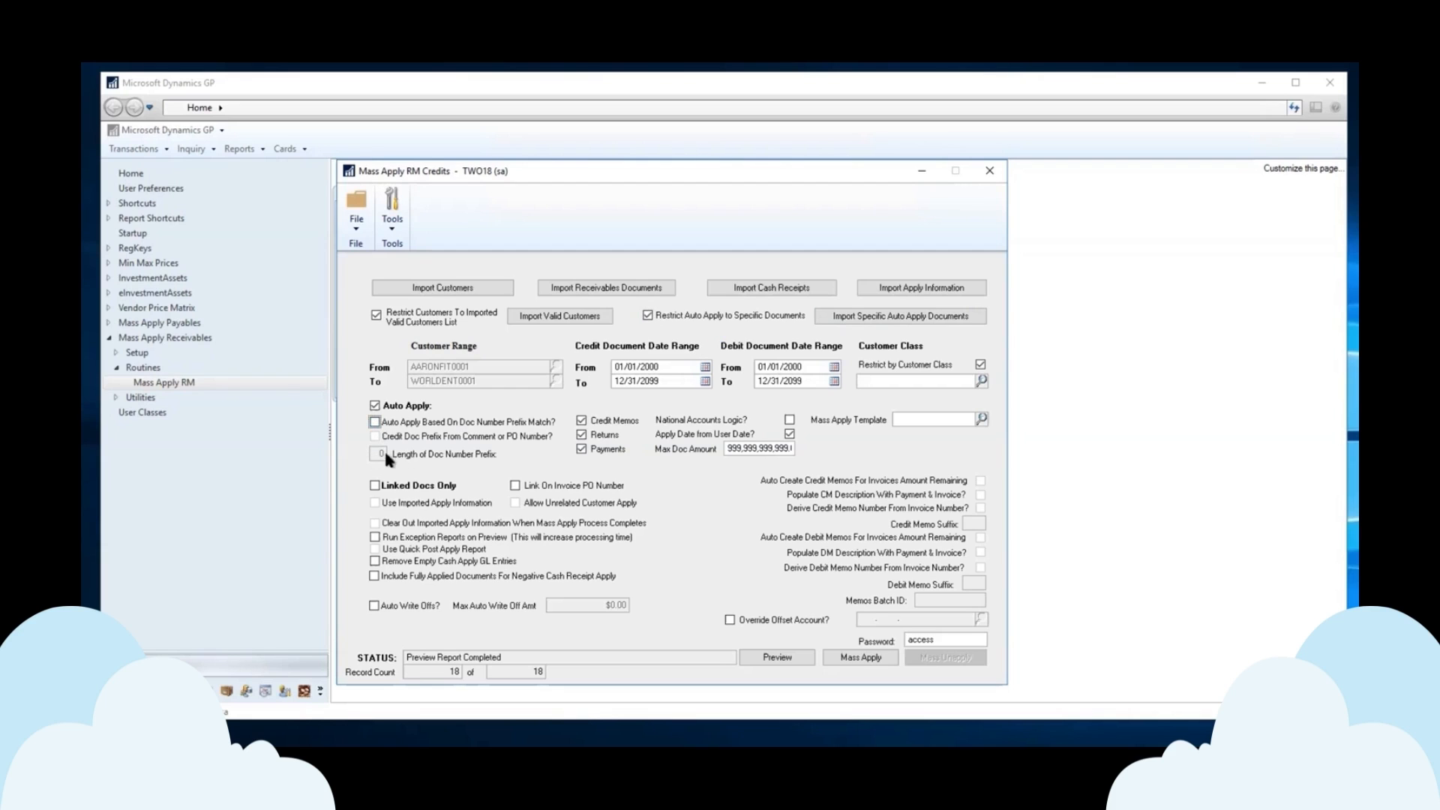
{"action": "left_click", "coordinate": [856, 323]}
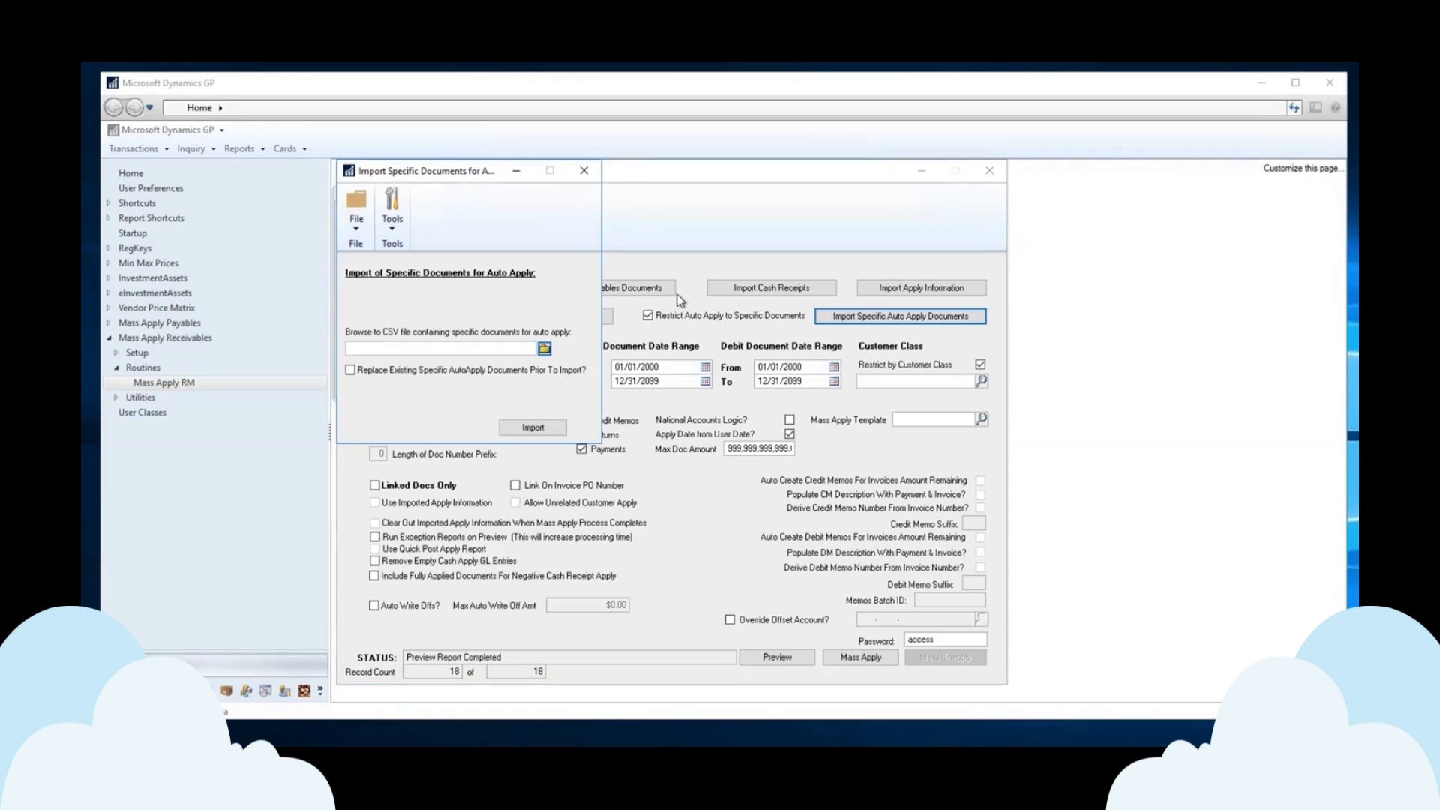
Close the specific-documents import and uncheck both the specific-documents and imported-customers restrictions.
{"action": "left_click", "coordinate": [585, 172]}
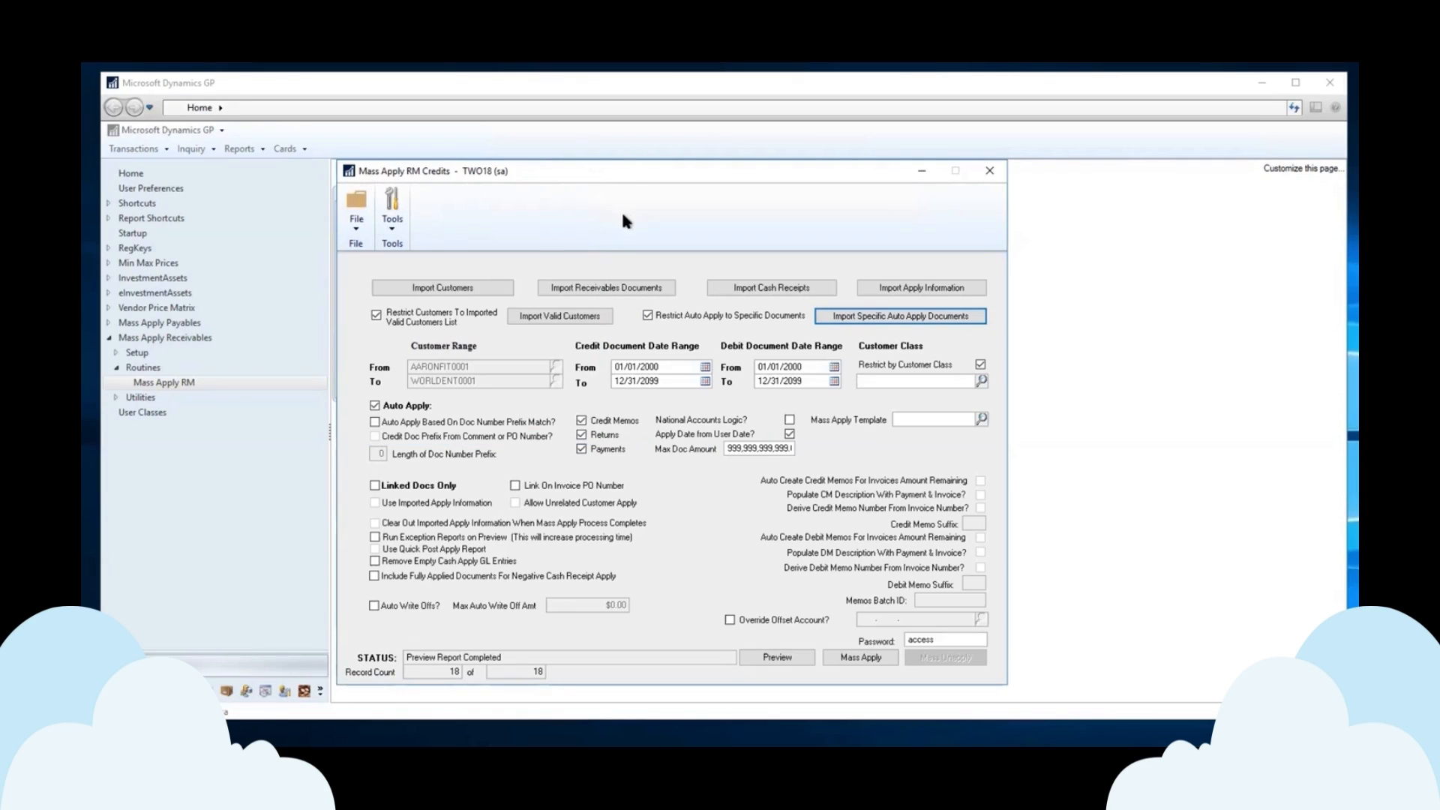
{"action": "left_click", "coordinate": [647, 316]}
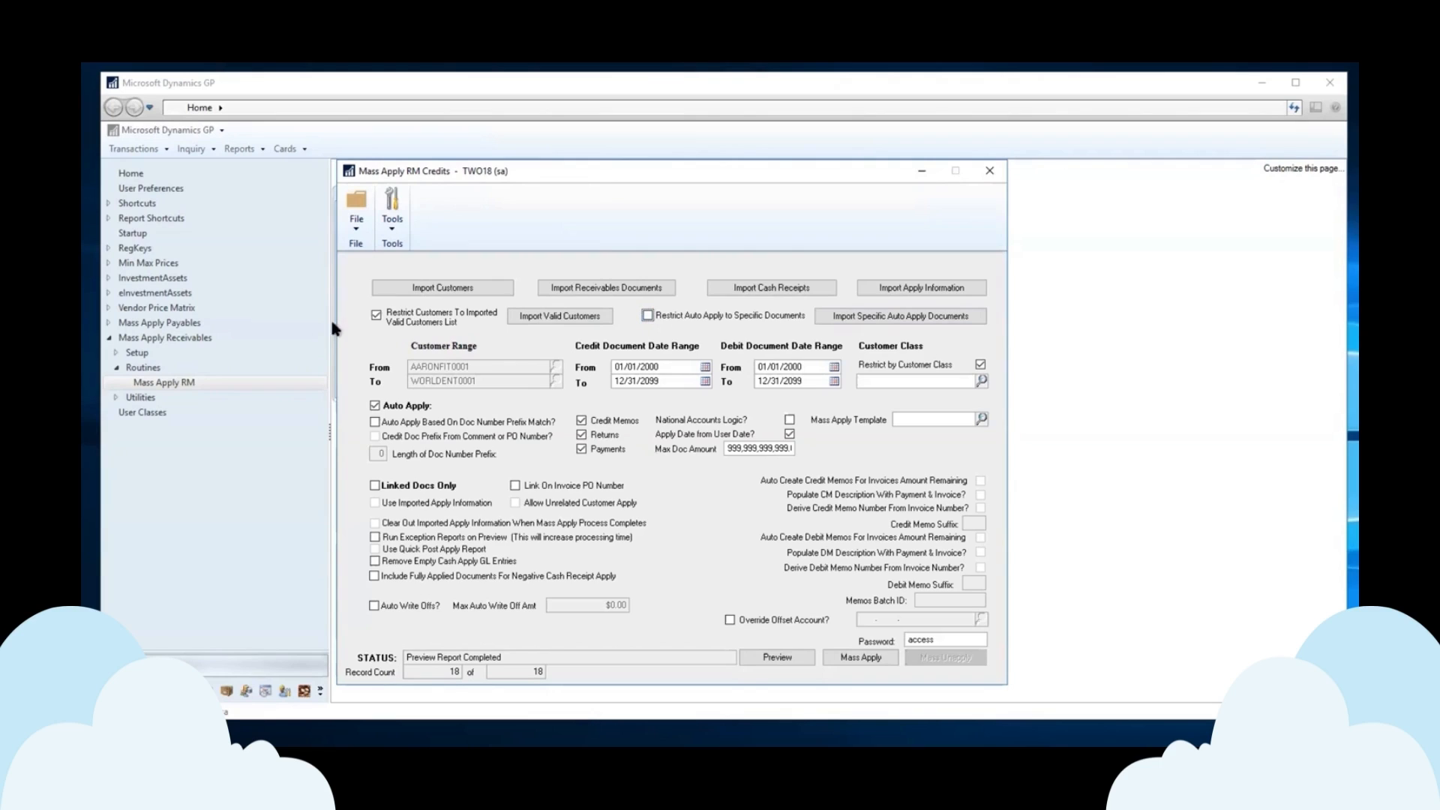
{"action": "left_click", "coordinate": [376, 315]}
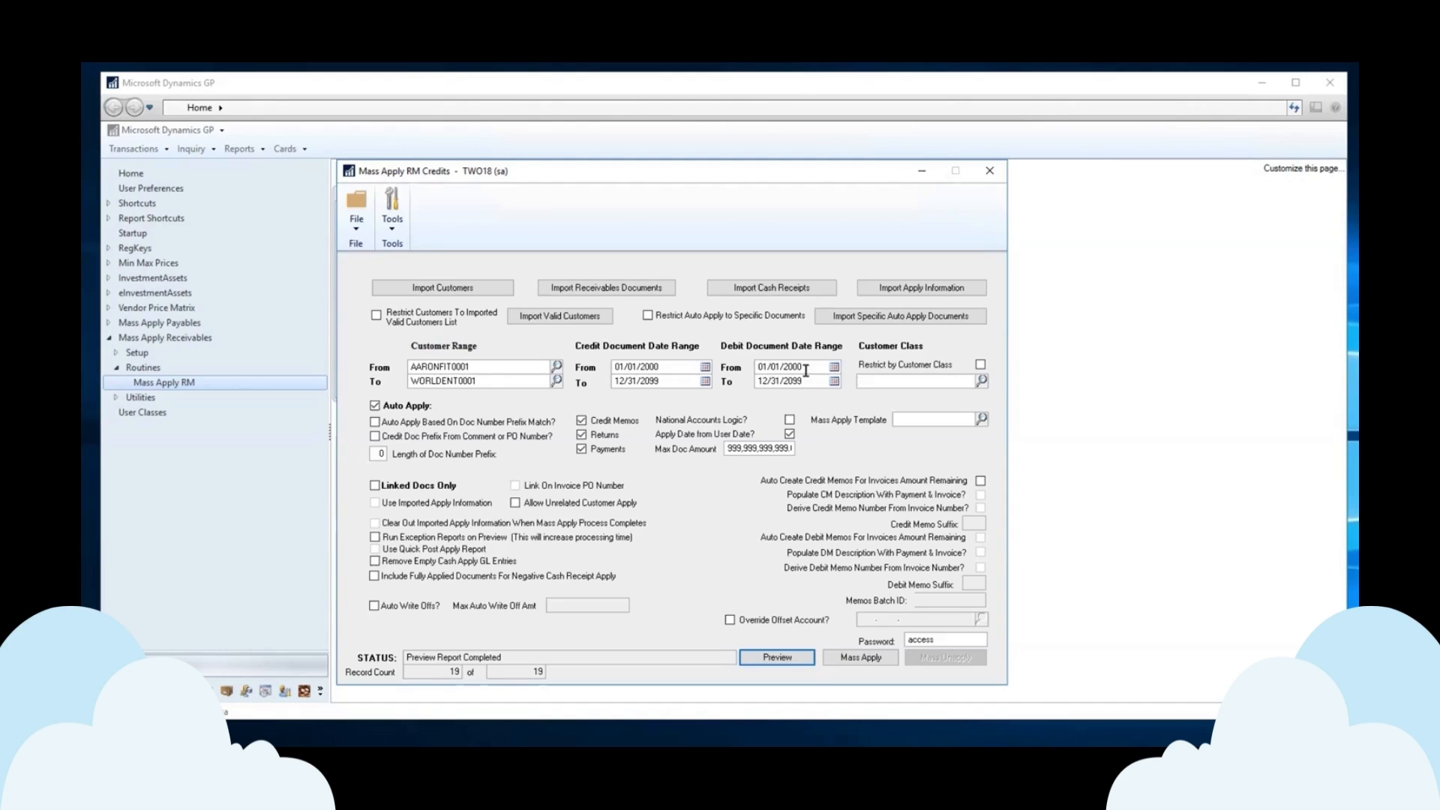
Verify the full credit and debit document date ranges, then run the mass apply preview to Screen.
{"action": "left_click", "coordinate": [767, 368]}
{"action": "left_click", "coordinate": [768, 378]}
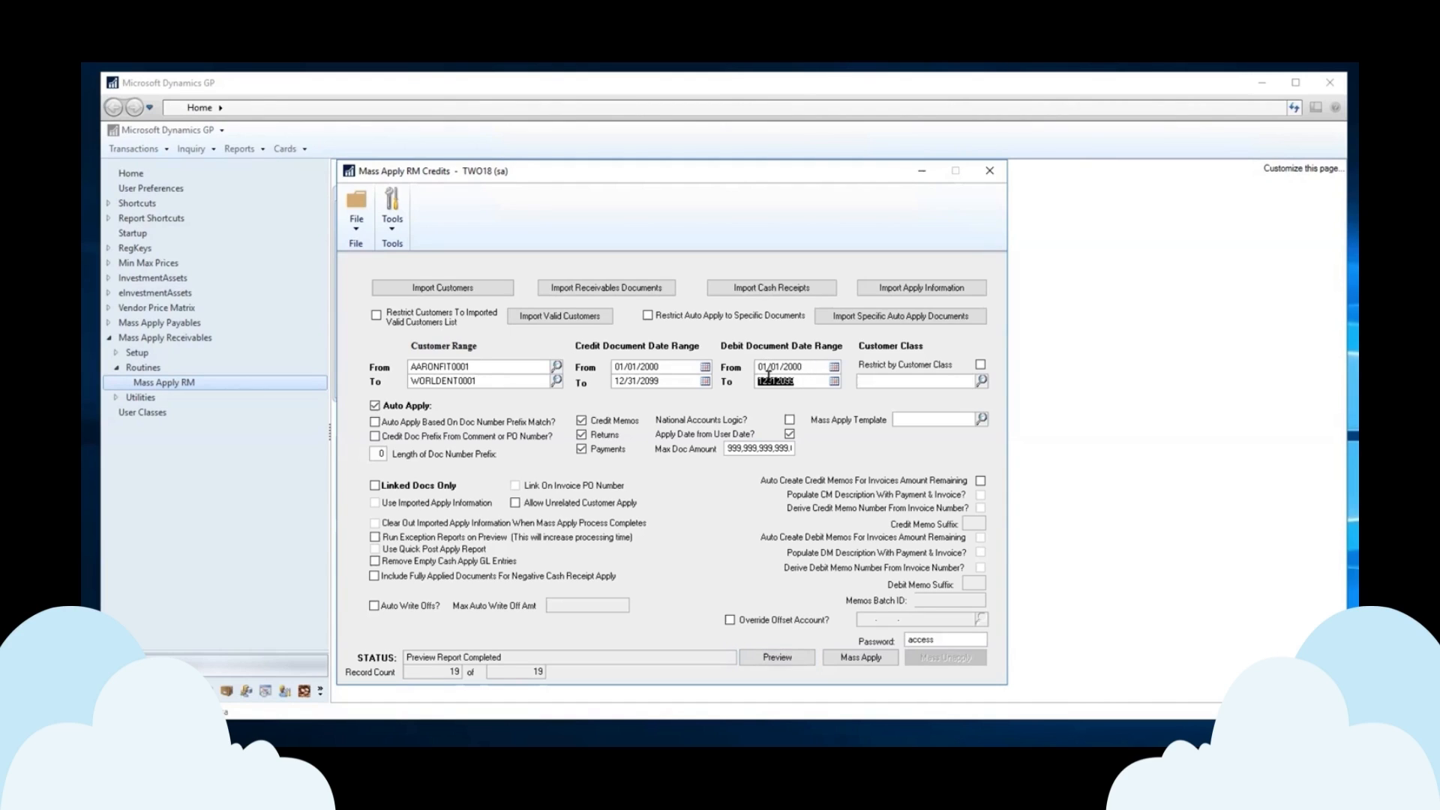
{"action": "left_click", "coordinate": [643, 367]}
{"action": "left_click", "coordinate": [644, 381]}
{"action": "left_click", "coordinate": [645, 367]}
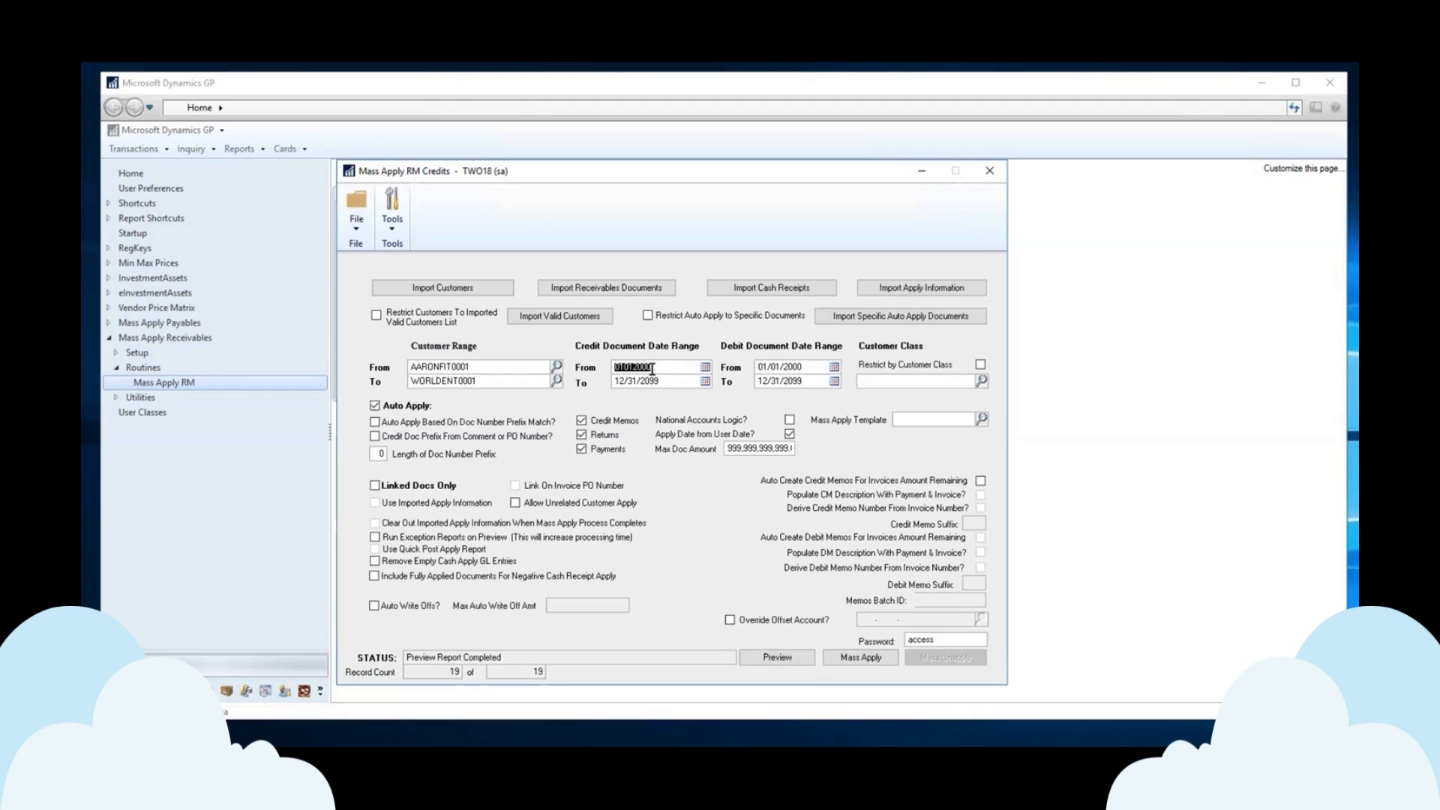
{"action": "left_click", "coordinate": [771, 658]}
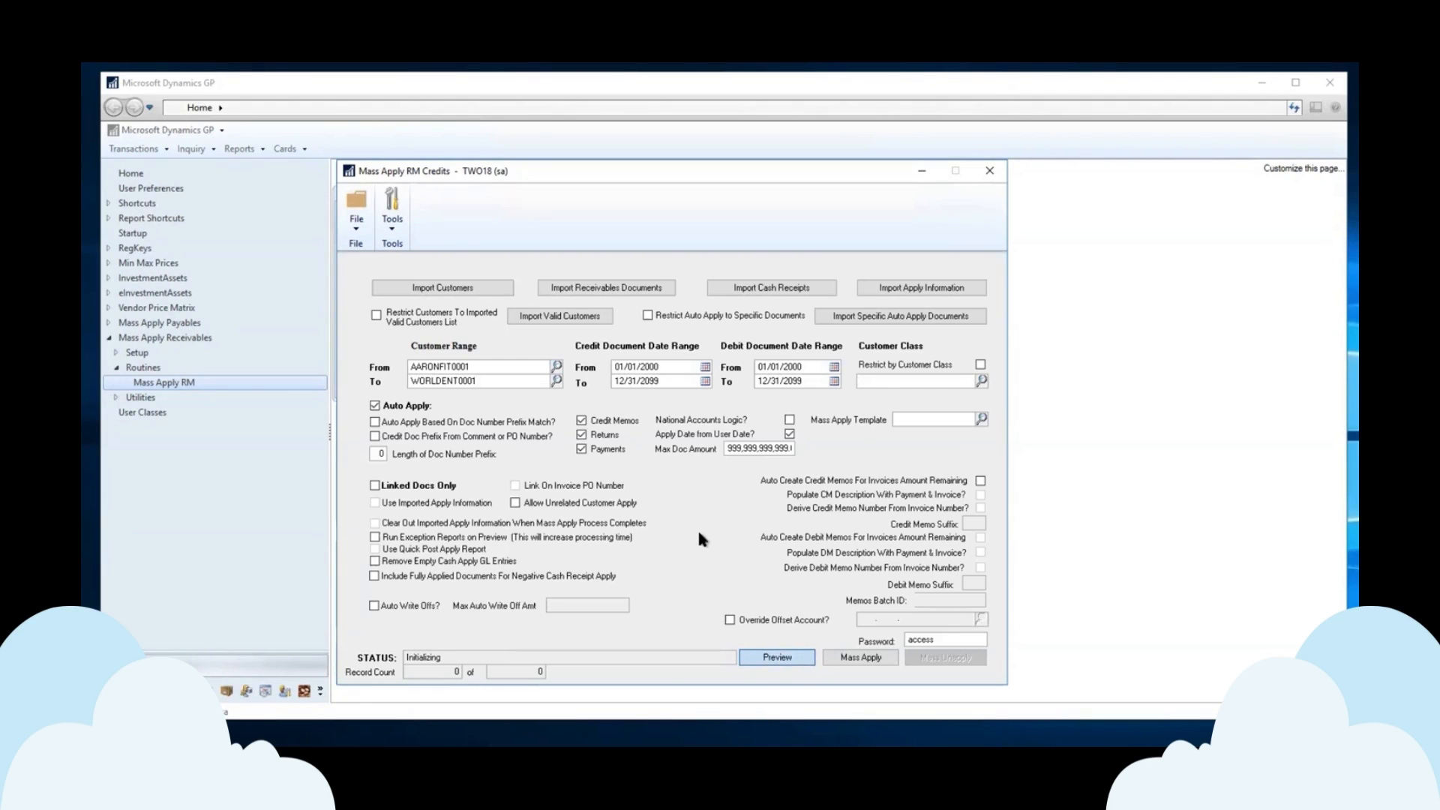
{"action": "left_click", "coordinate": [697, 471]}
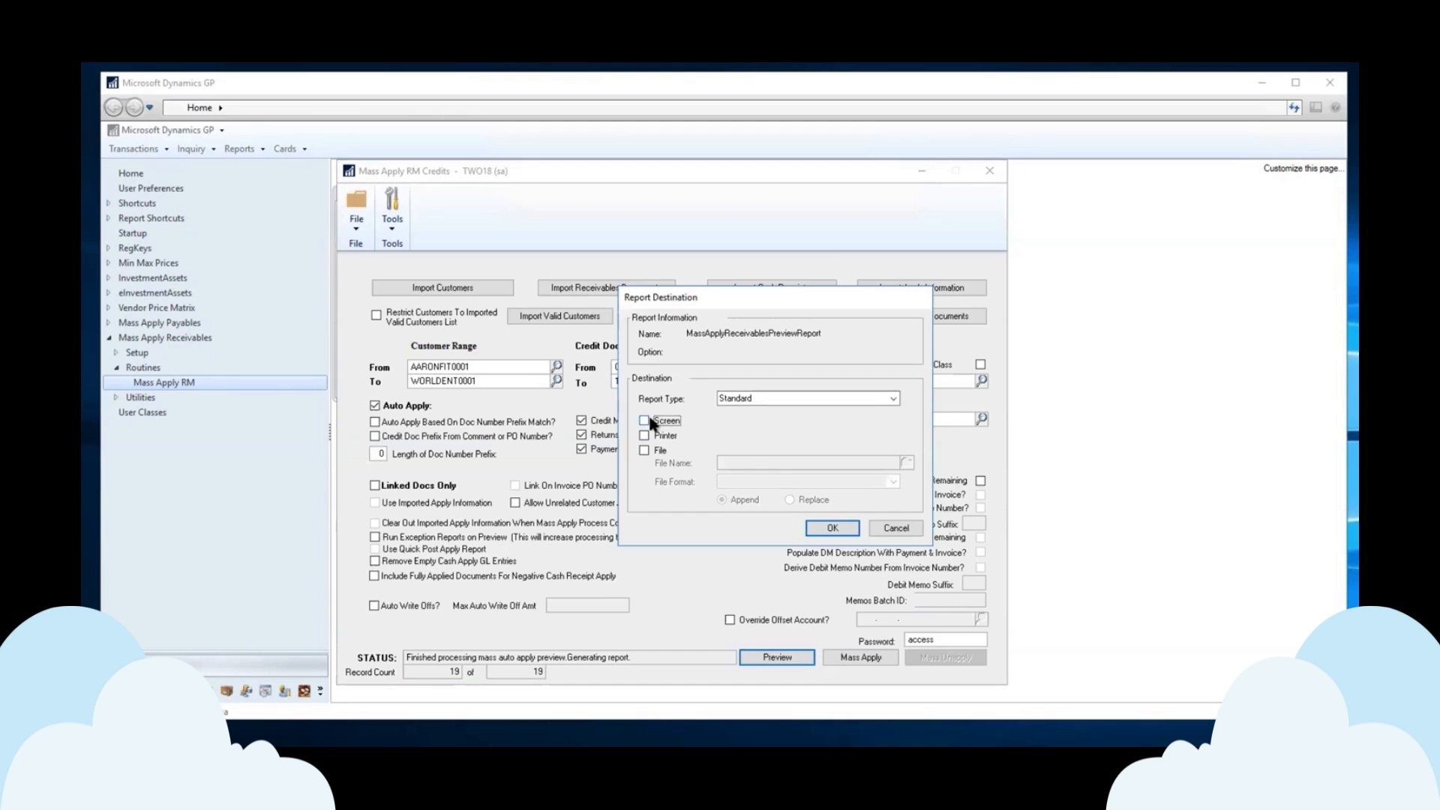
{"action": "left_click", "coordinate": [833, 528]}
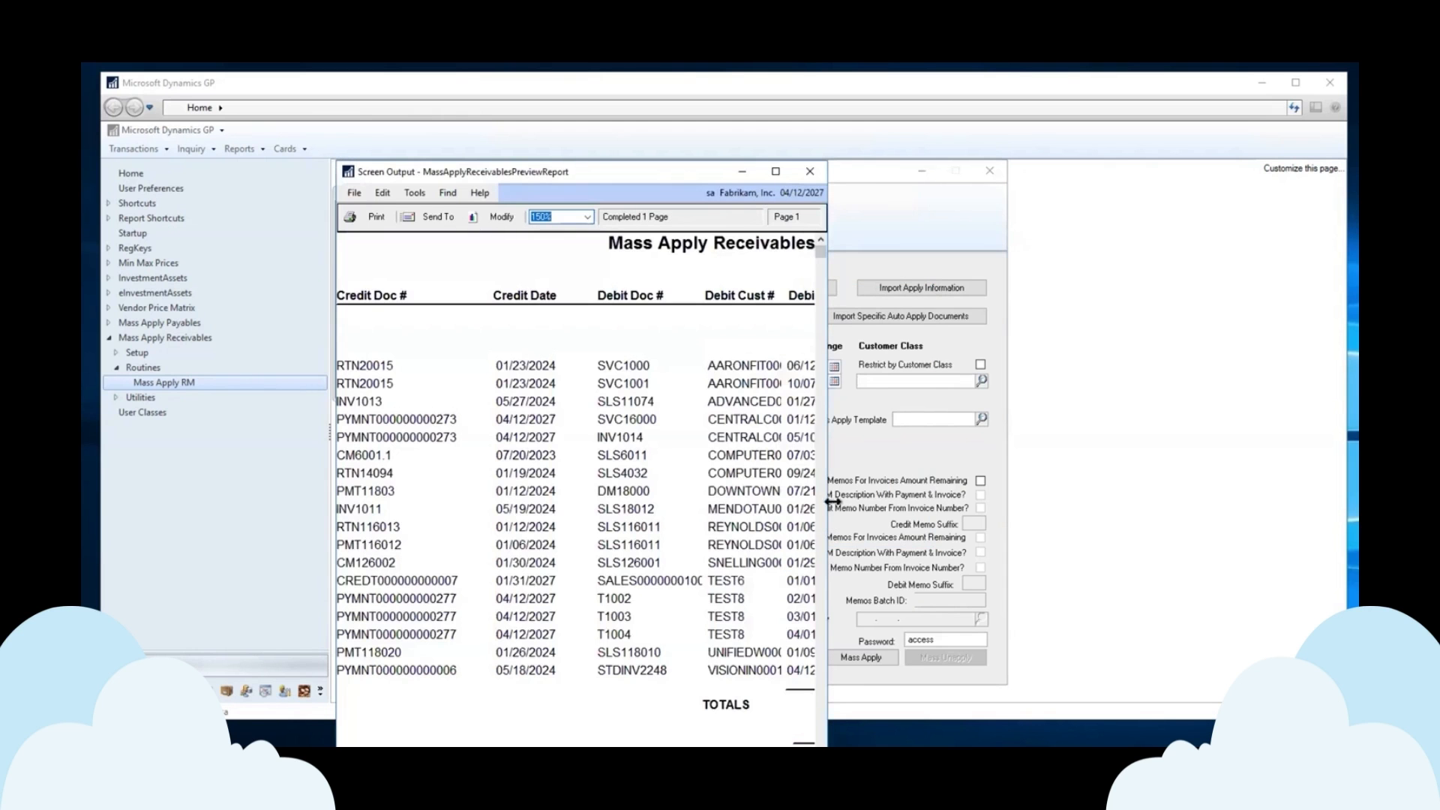
Widen the preview report to check $51,464.57 applied and $131,906.71 remaining, then close it.
{"action": "left_click_drag", "start_coordinate": [826, 486], "coordinate": [1325, 515]}
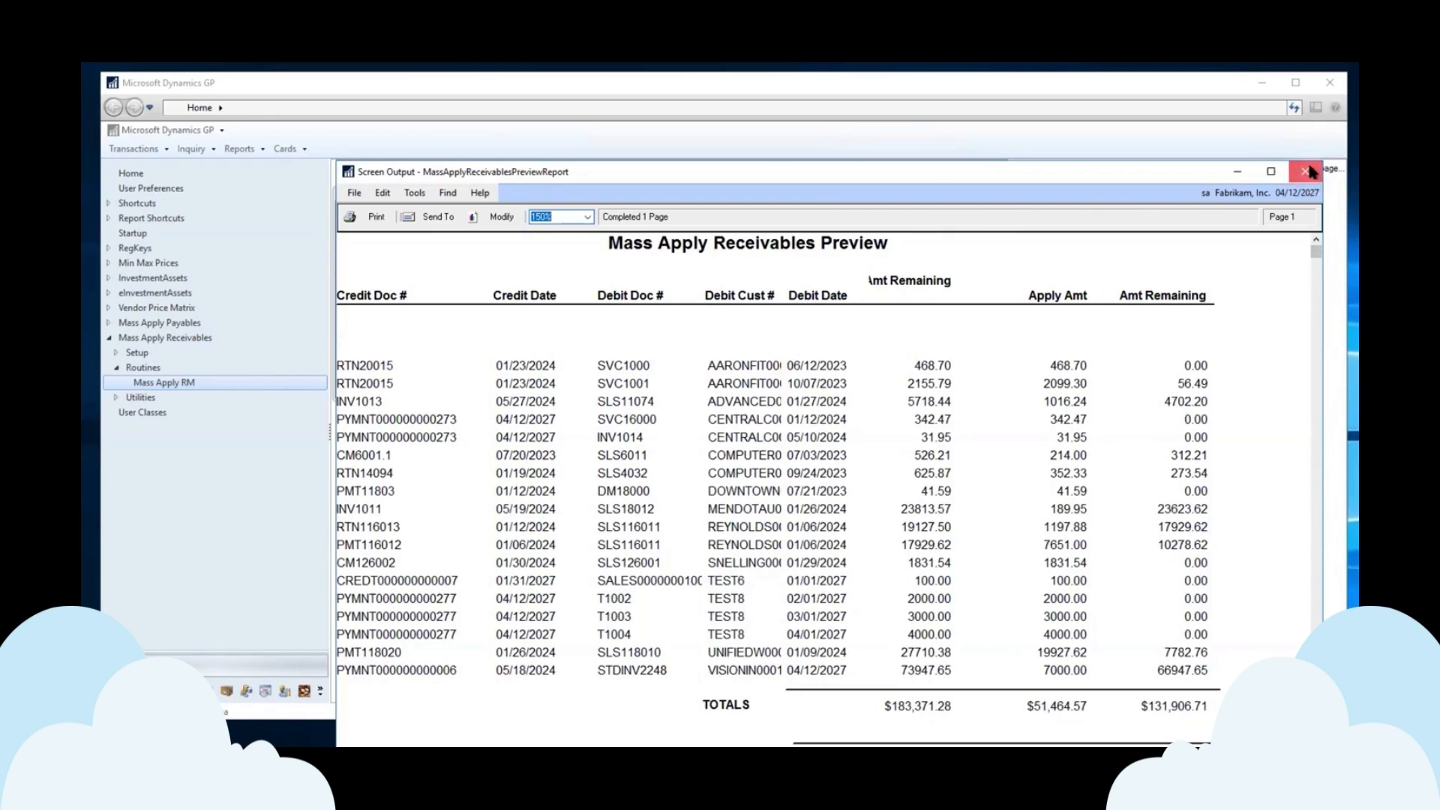
{"action": "left_click", "coordinate": [1307, 171]}
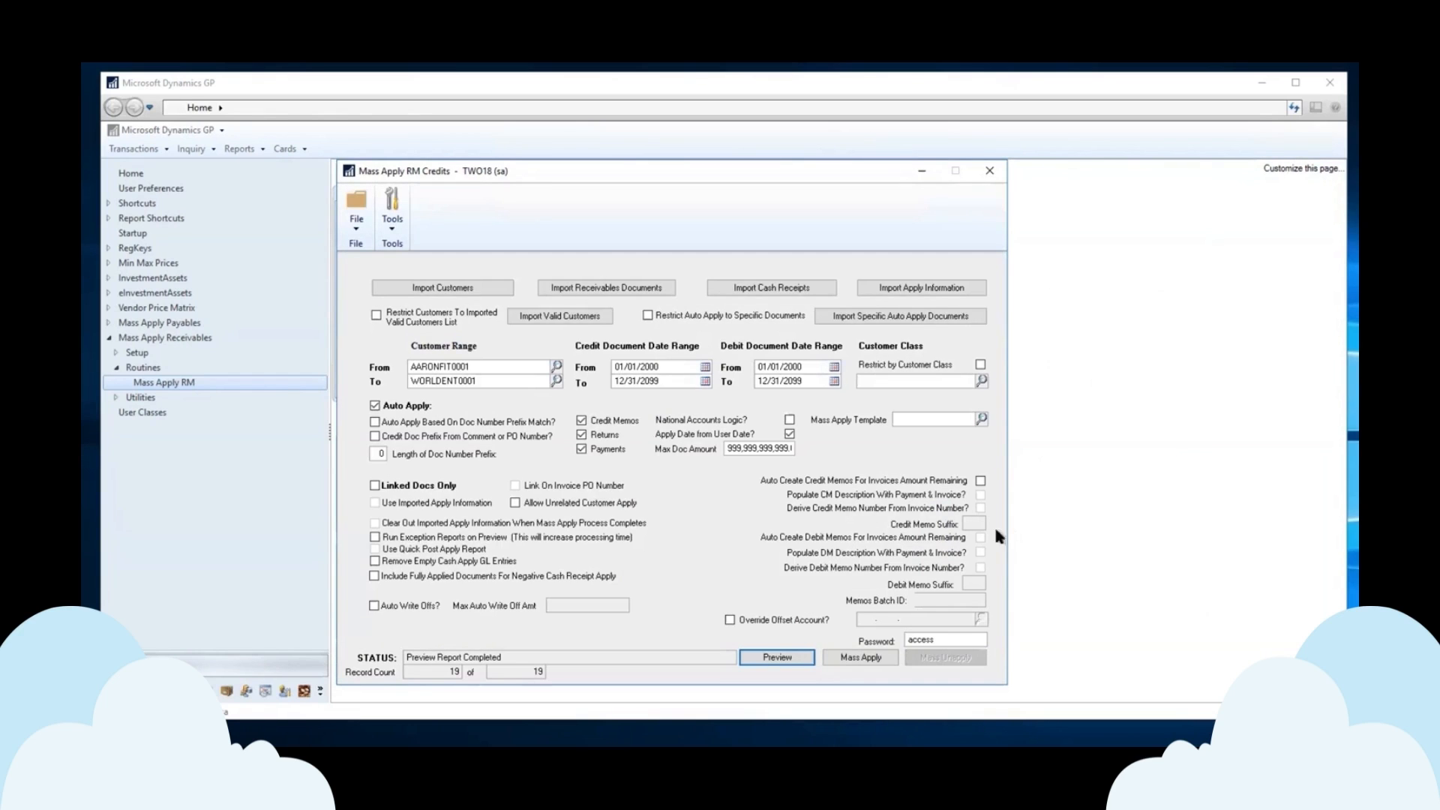
Run Mass Apply on the RM credits and confirm it at the prompt.
{"action": "left_click", "coordinate": [868, 658]}
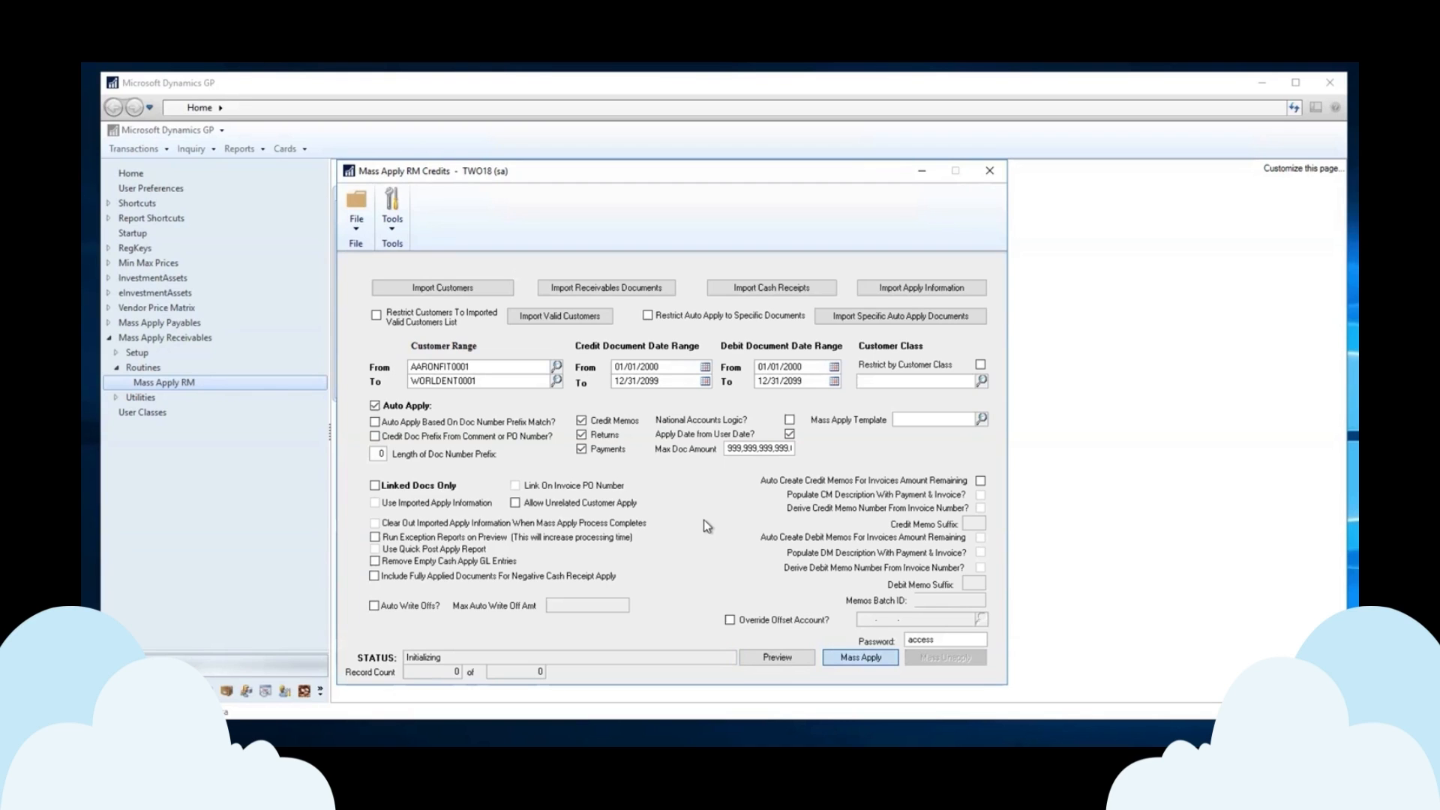
{"action": "left_click", "coordinate": [702, 468]}
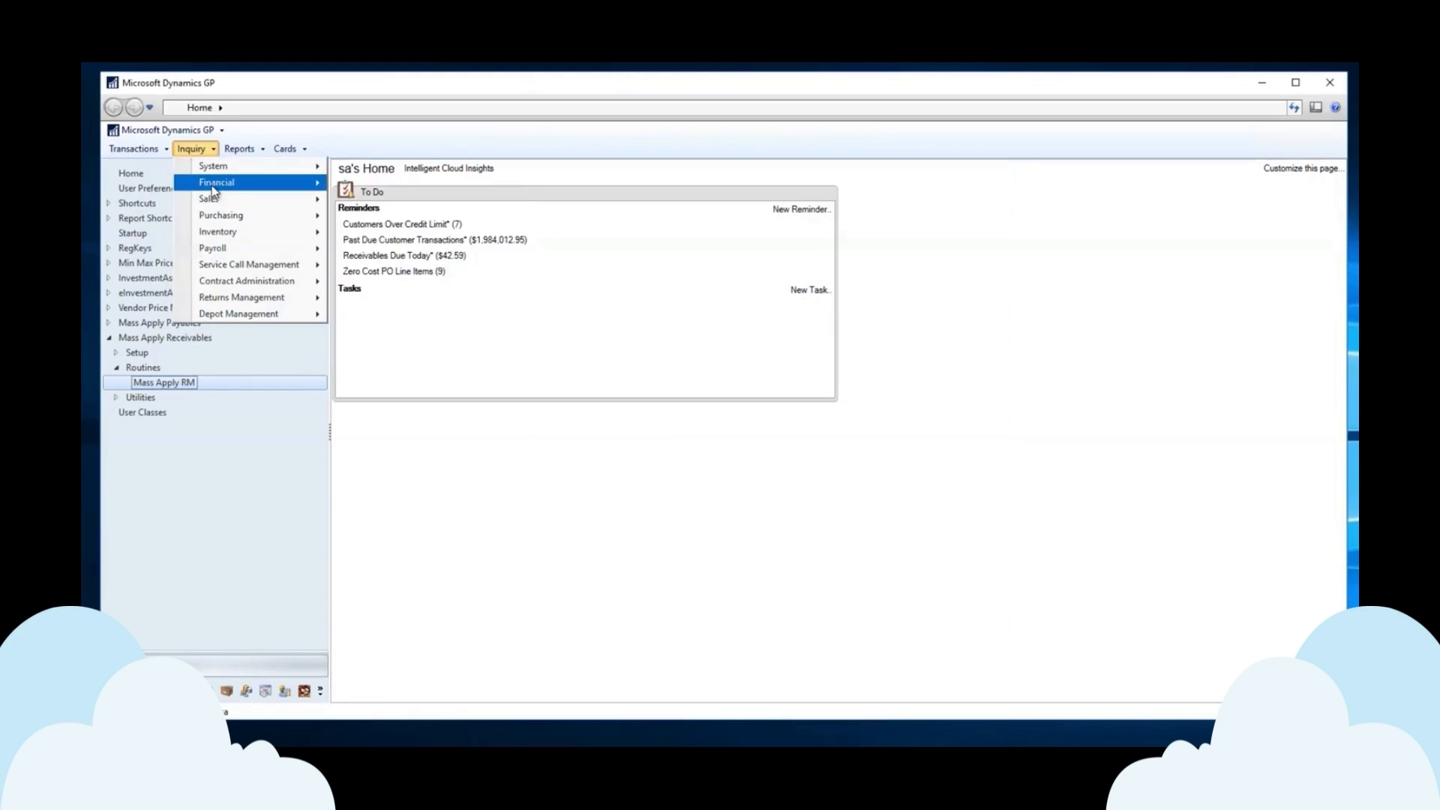
Open Receivables Transaction Inquiry by customer and load the test customer's documents.
{"action": "mouse_move", "coordinate": [306, 203]}
{"action": "left_click", "coordinate": [442, 200]}
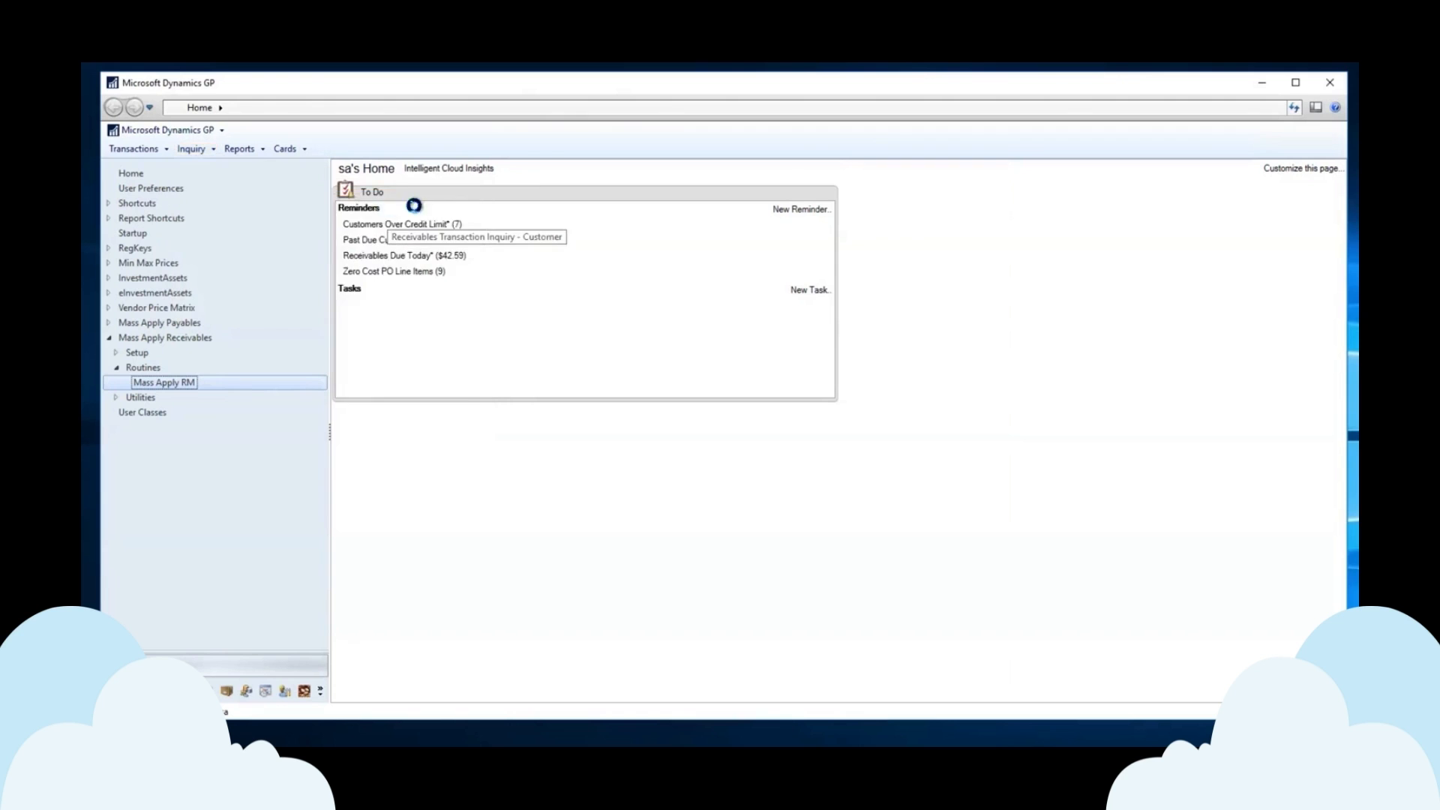
{"action": "left_click", "coordinate": [528, 268]}
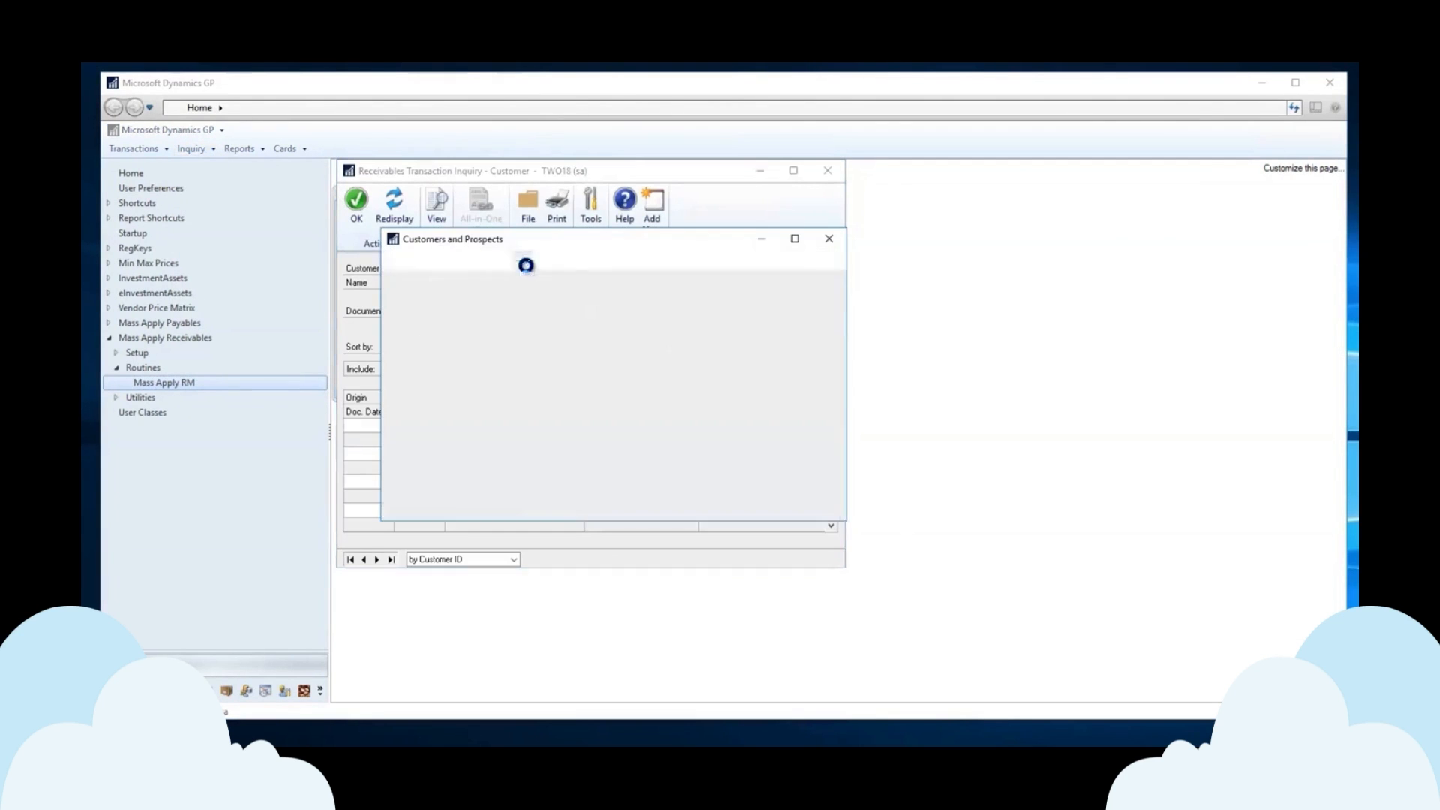
{"action": "left_click", "coordinate": [828, 240]}
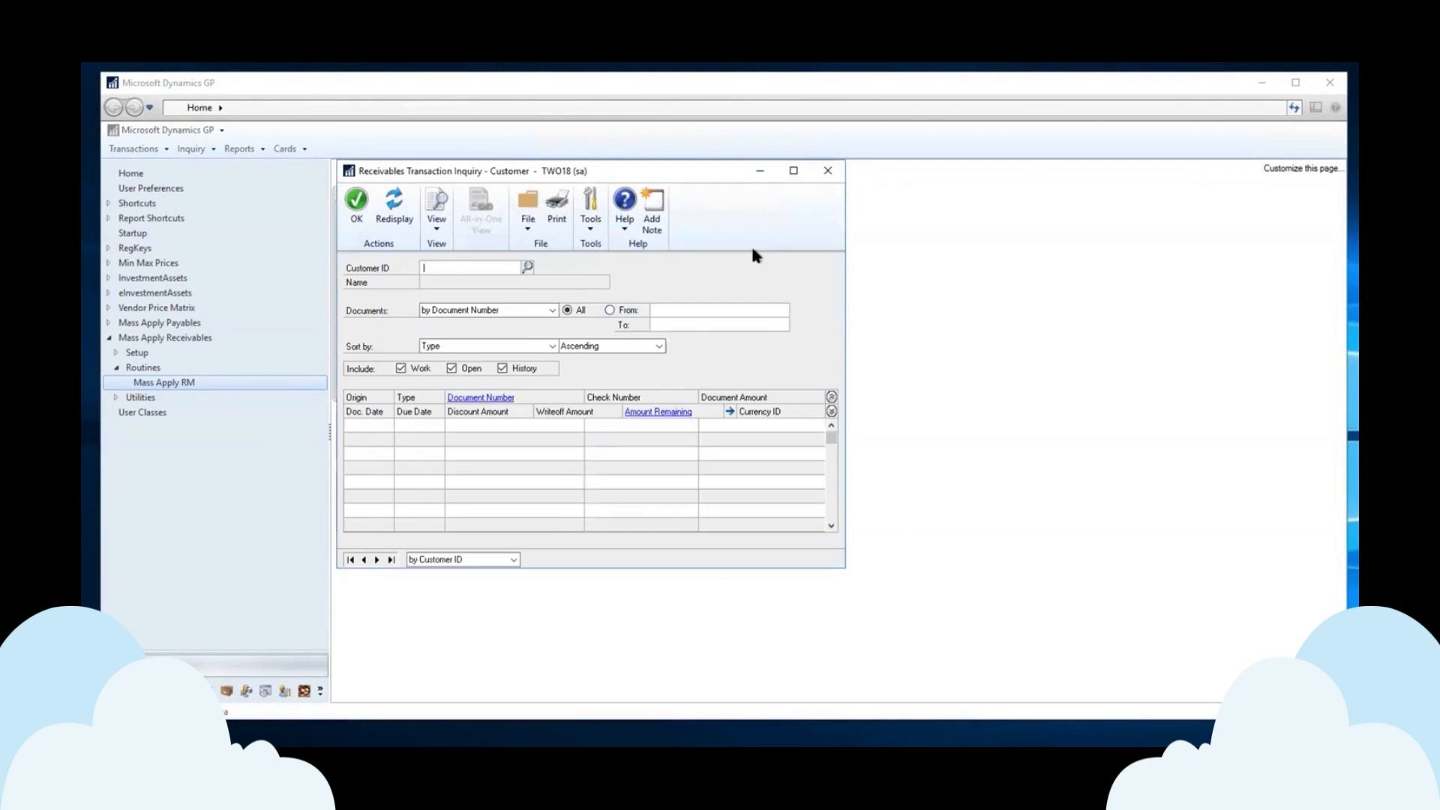
{"action": "type", "text": "TEST"}
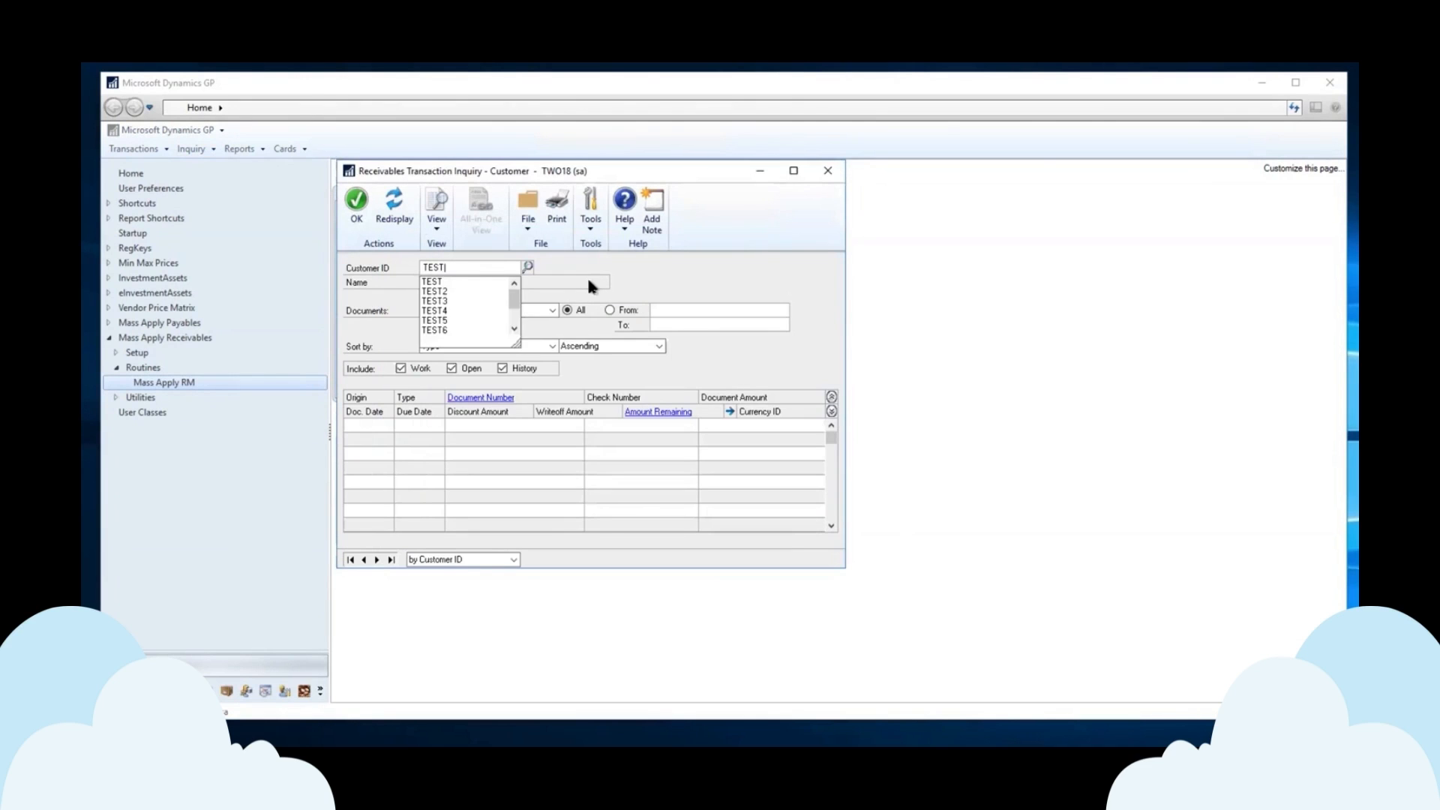
{"action": "type", "text": "8"}
{"action": "key", "text": "Tab"}
{"action": "left_click", "coordinate": [831, 411]}
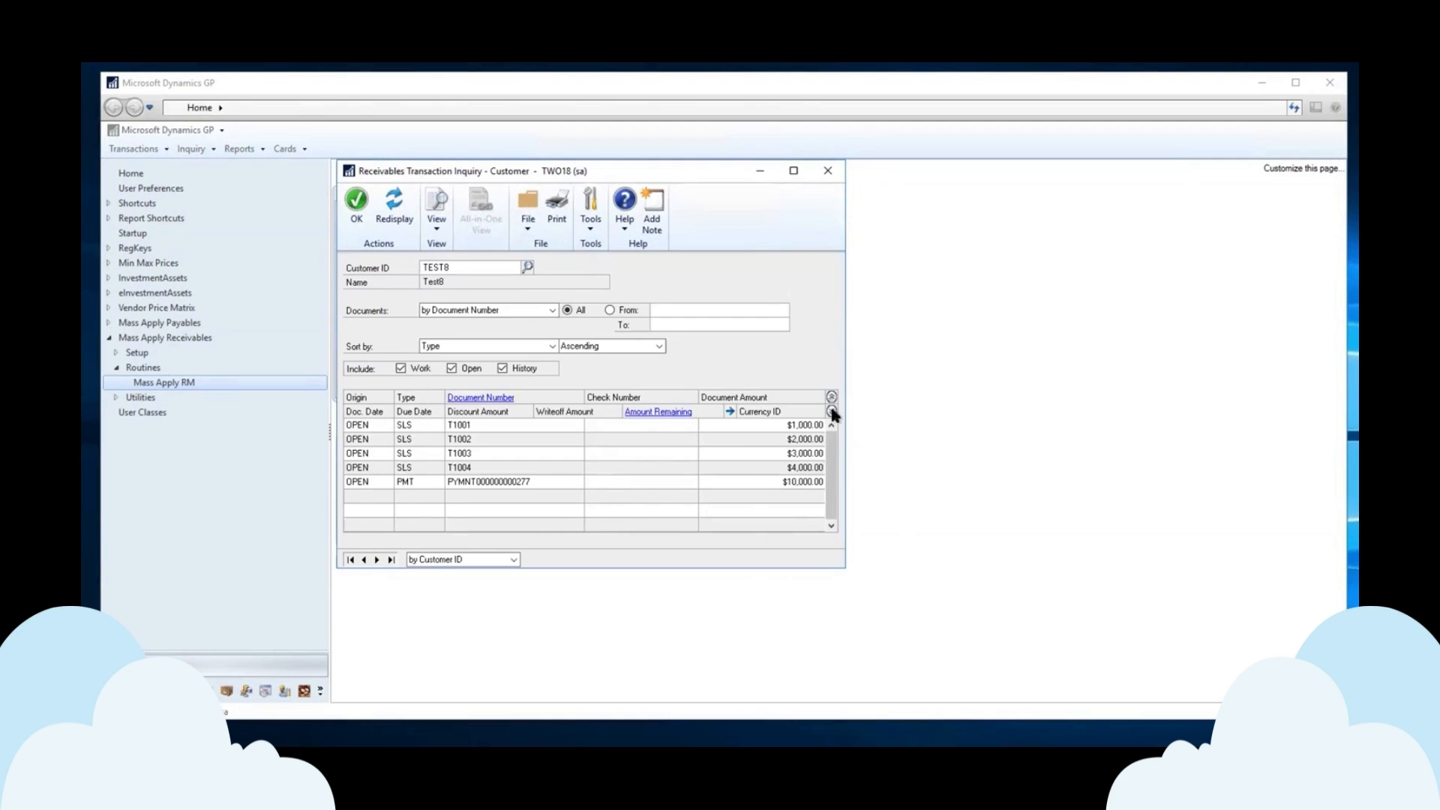
{"action": "left_click", "coordinate": [833, 511]}
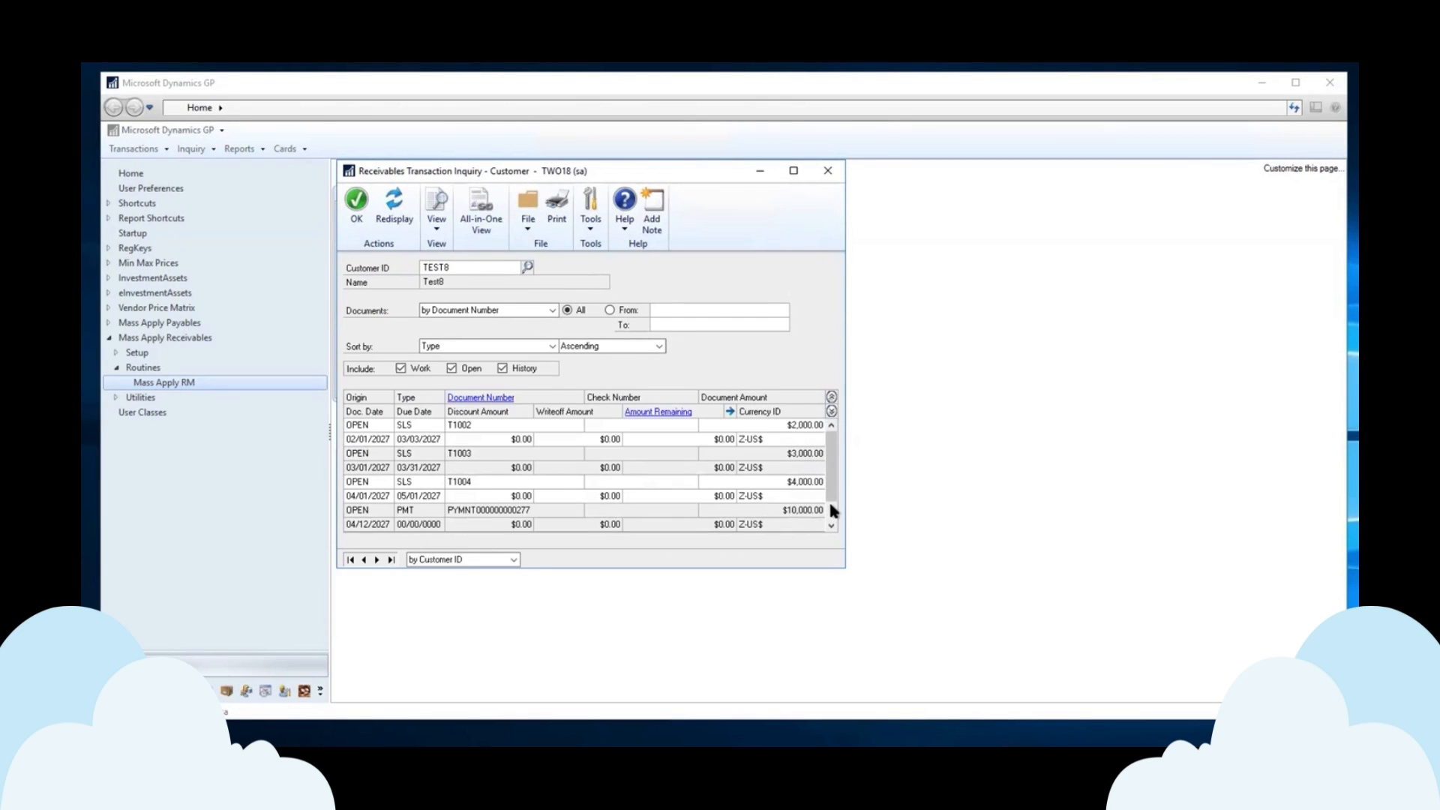
{"action": "scroll", "coordinate": [842, 435], "scroll_direction": "up", "scroll_amount": 1}
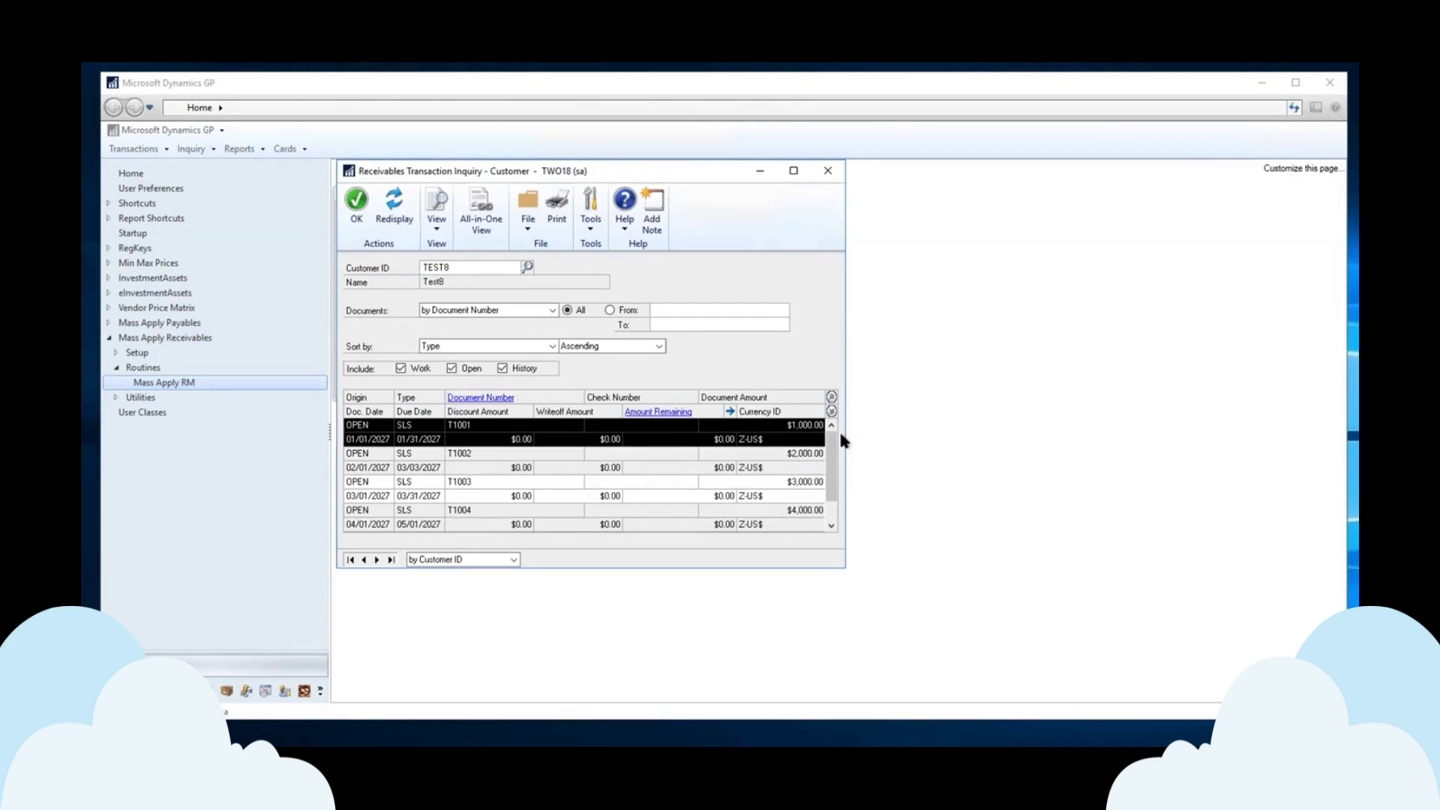
{"action": "left_click", "coordinate": [661, 411]}
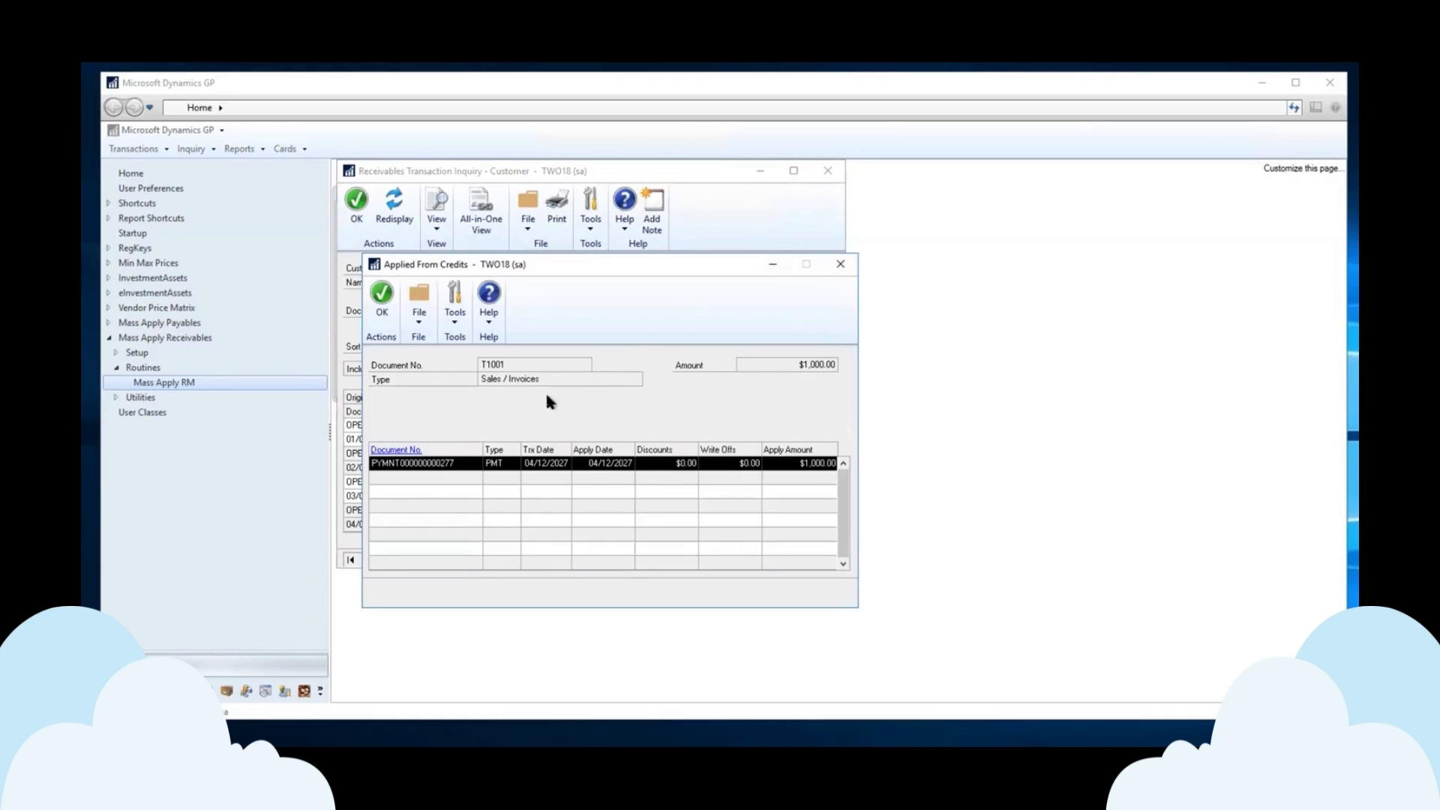
{"action": "left_click", "coordinate": [841, 264]}
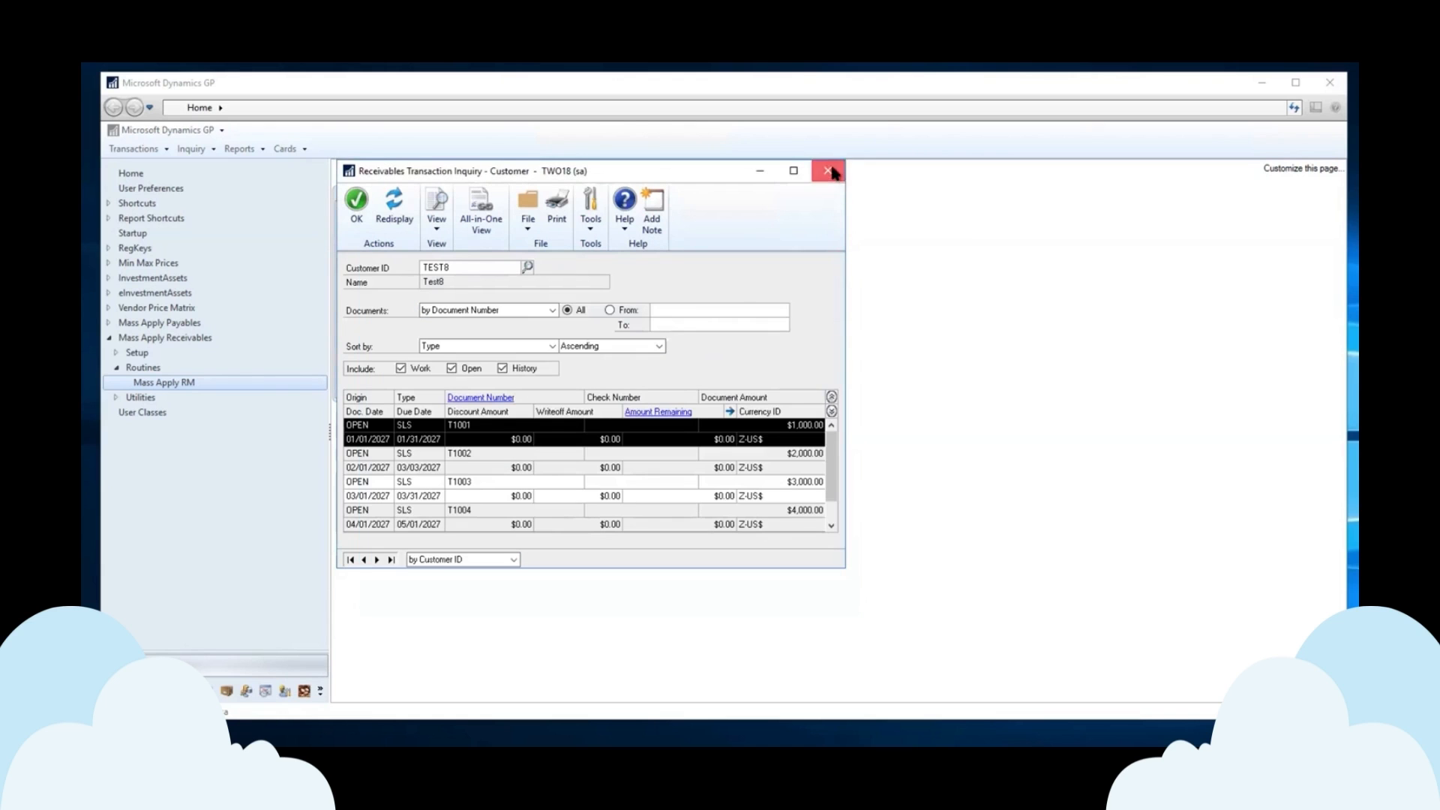